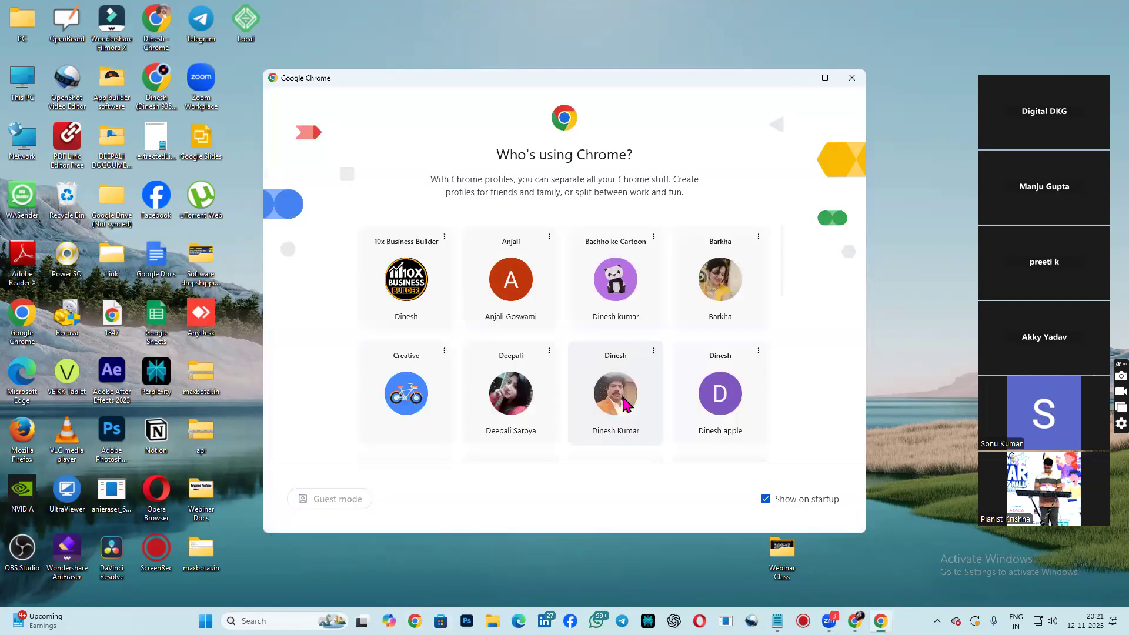
left_click(625, 405)
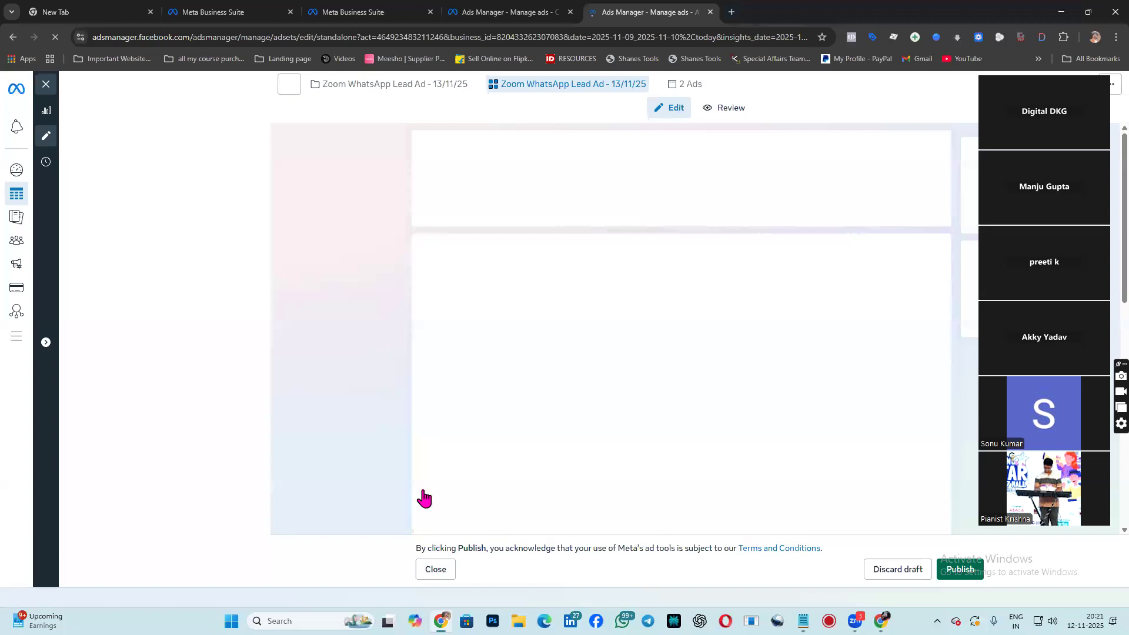
key("ctrl+l")
key("BackSpace")
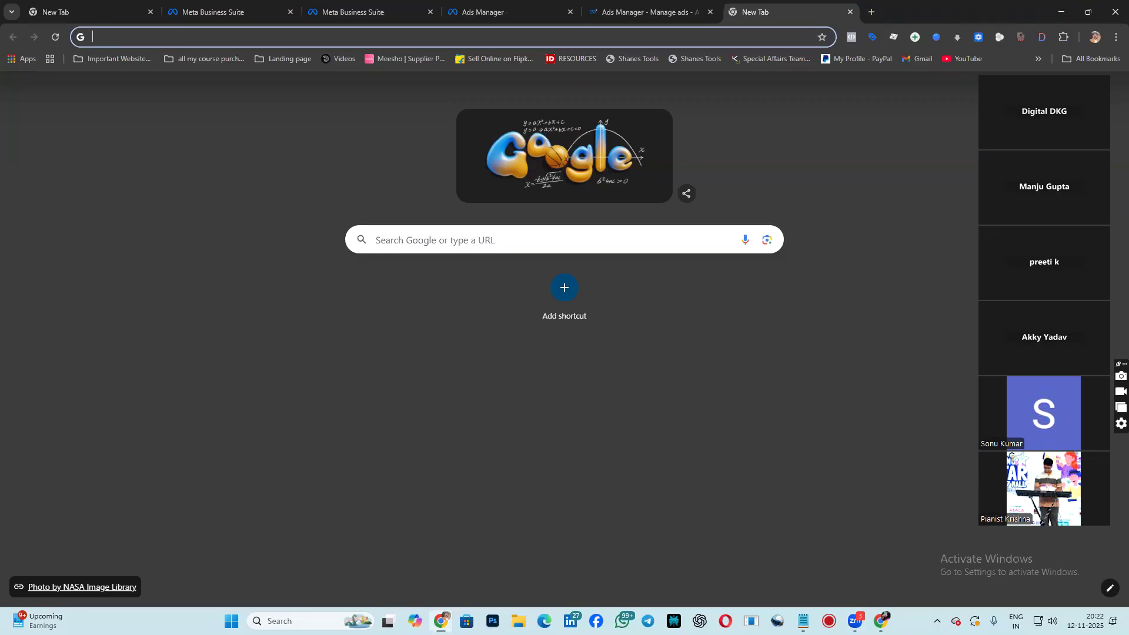
left_click(1115, 12)
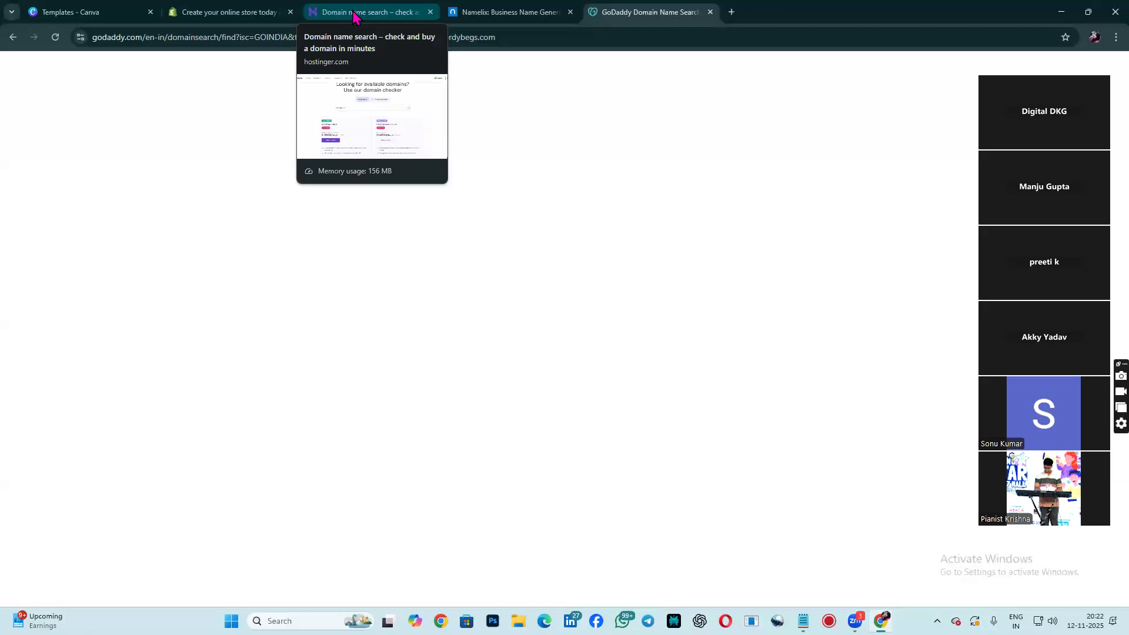
Return from the Hostinger domain checker page to its Google search results.
left_click(354, 13)
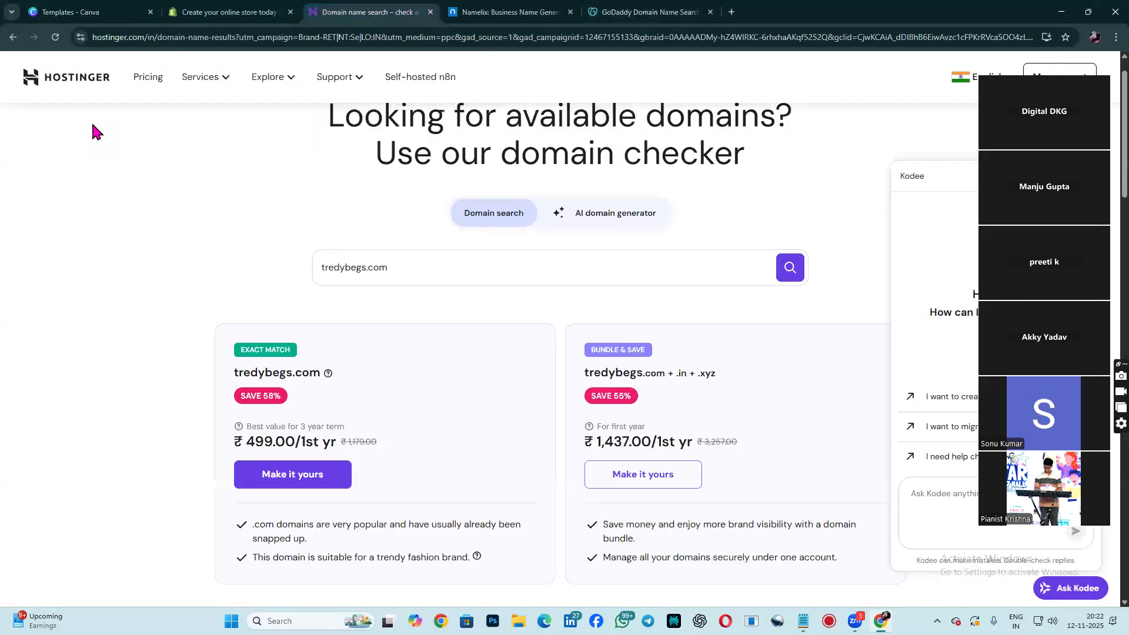
left_click(12, 39)
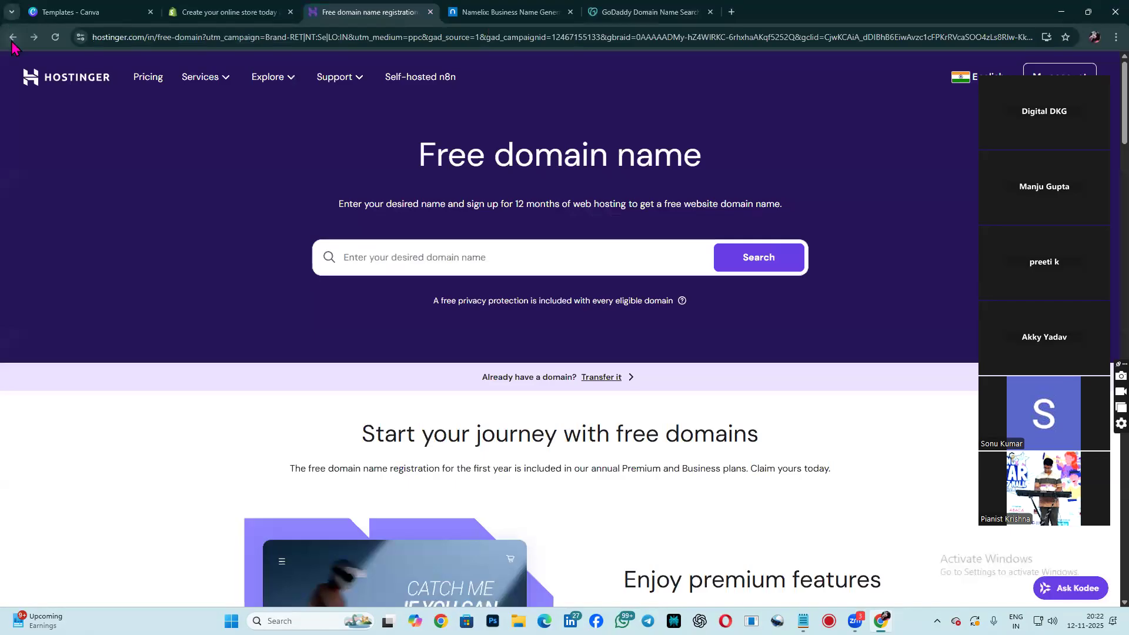
left_click(13, 39)
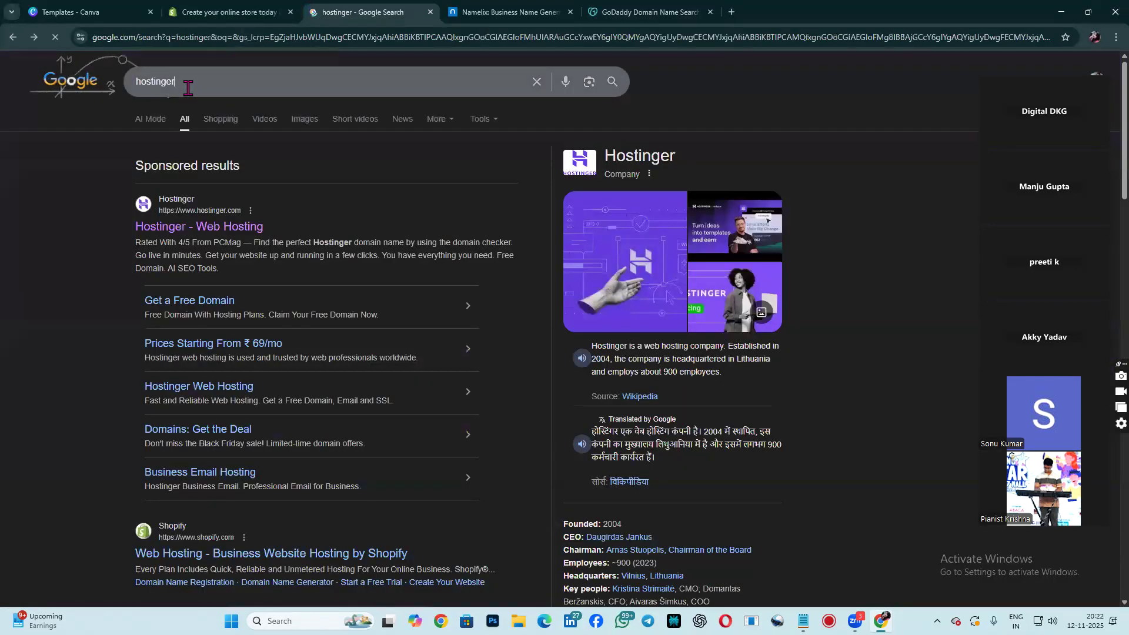
Clear the Google query and run a fresh search for hostinger.
left_click(187, 87)
key("BackSpace")
key("BackSpace")
key("BackSpace")
key("BackSpace")
key("BackSpace")
key("BackSpace")
key("BackSpace")
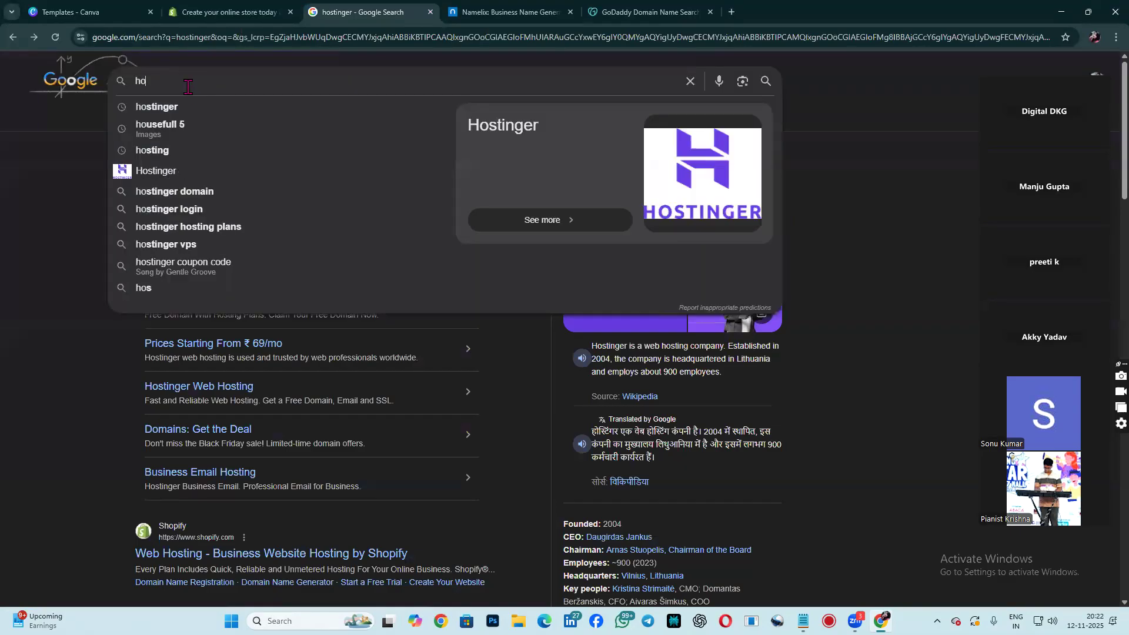
key("BackSpace")
key("BackSpace")
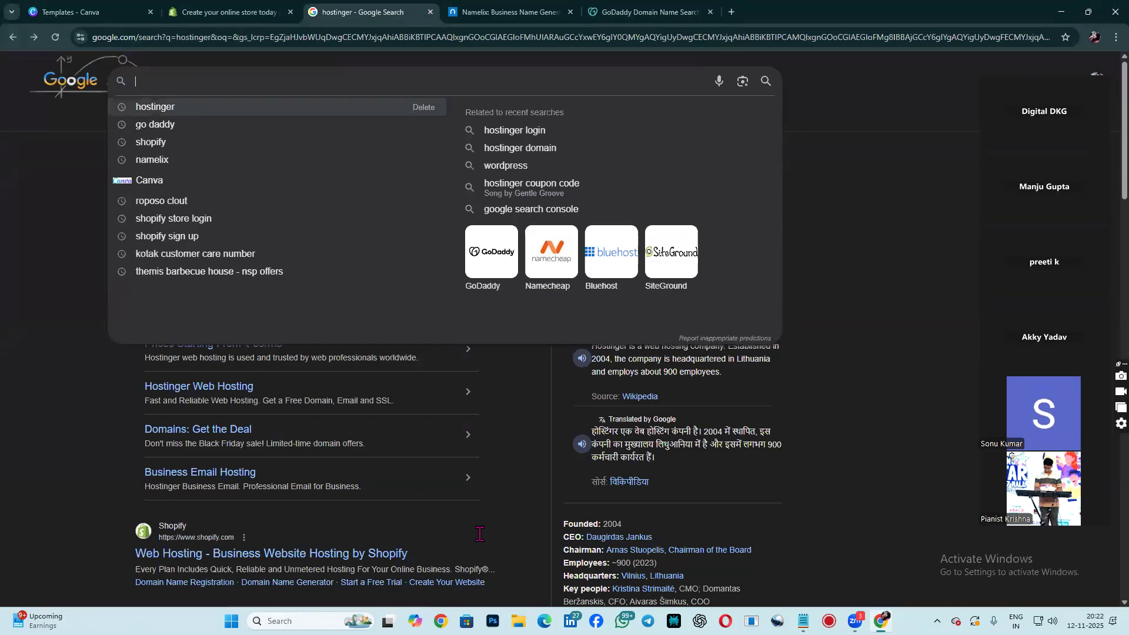
key("Down")
key("Return")
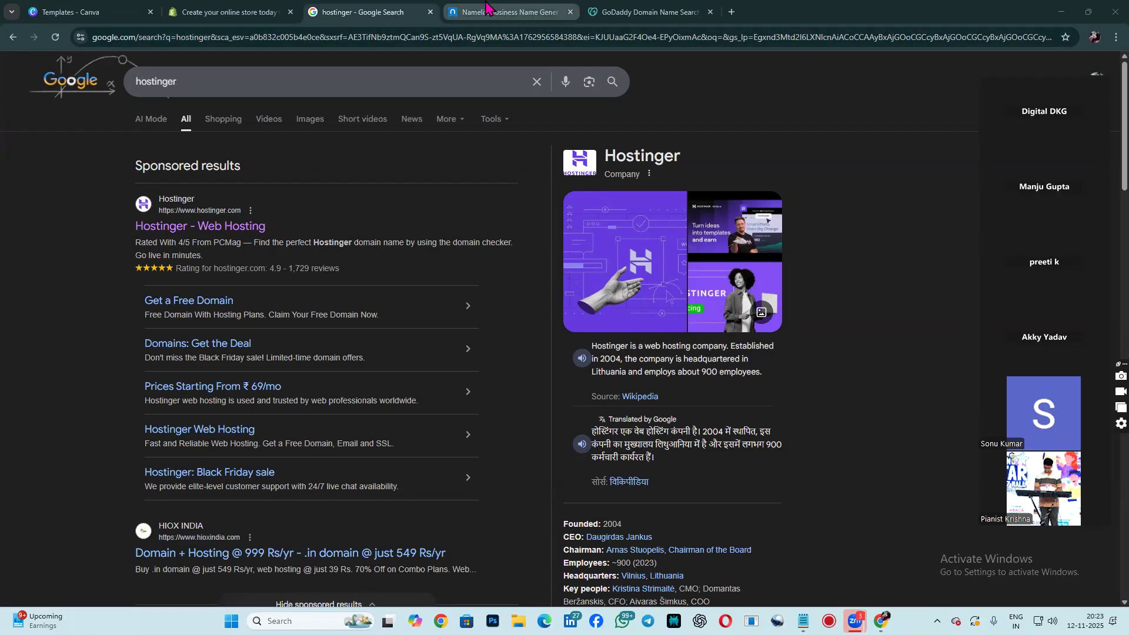
View the sponsored Hostinger web hosting site and return to the search results.
mouse_move(486, 6)
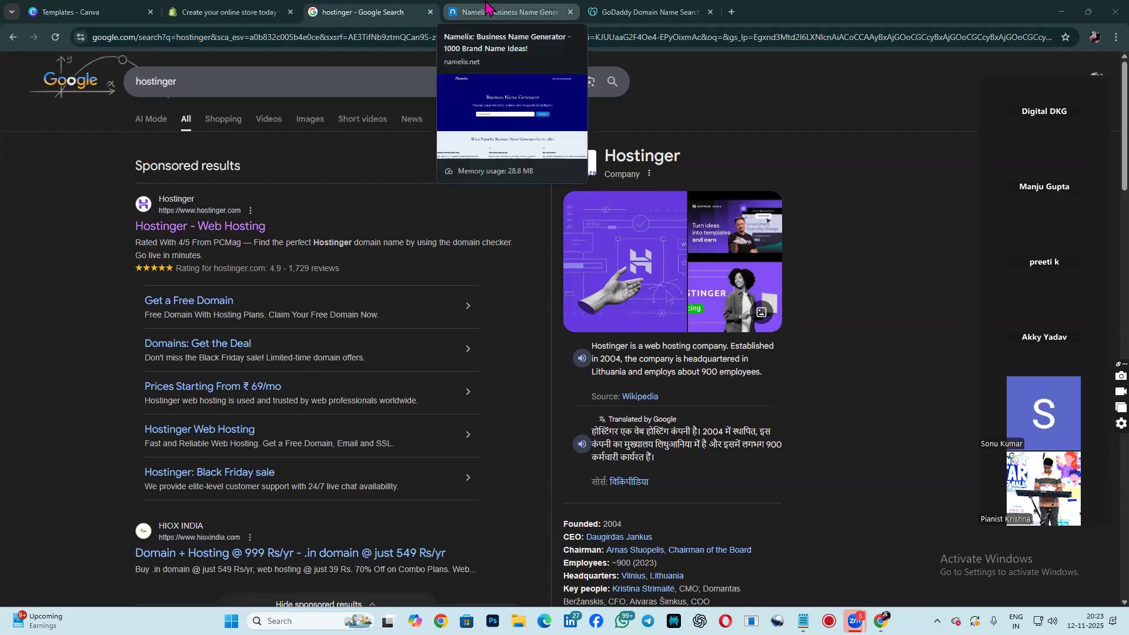
left_click(191, 234)
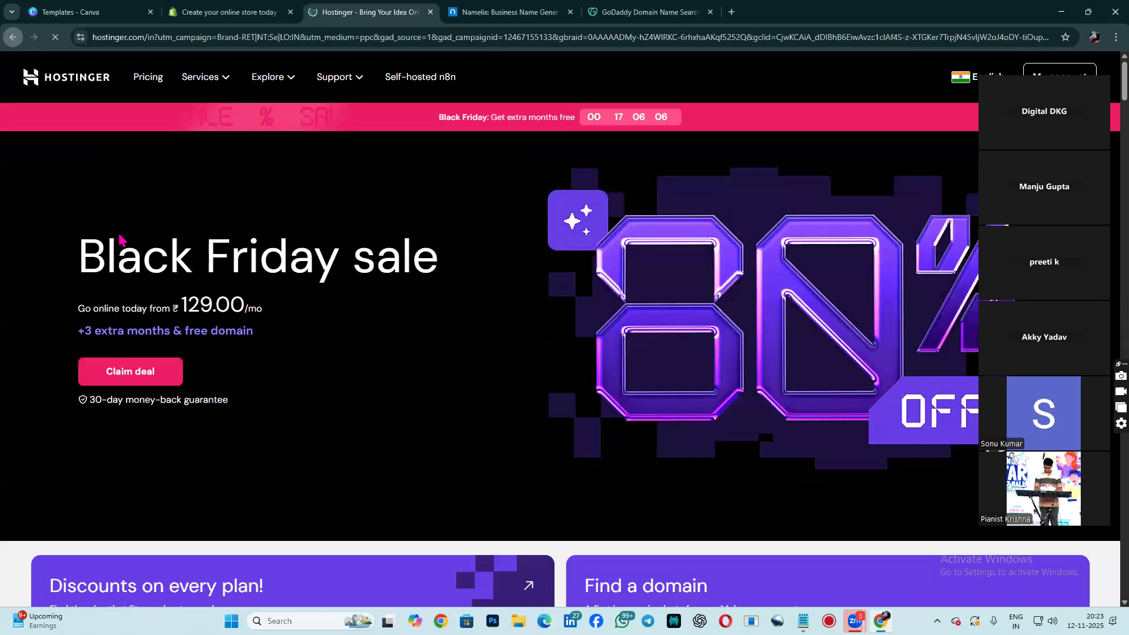
key("alt+Left")
scroll(230, 414, "down", 3)
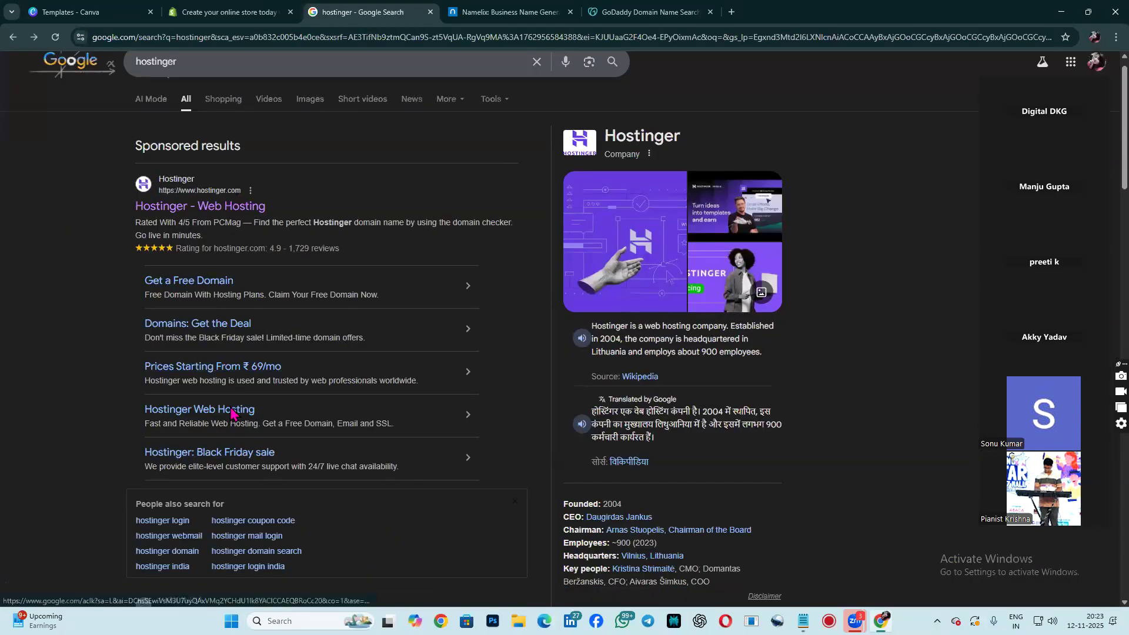
Dismiss the sign-in dialog on the GoDaddy domain search page and return to the Google results for go daddy.
left_click(495, 12)
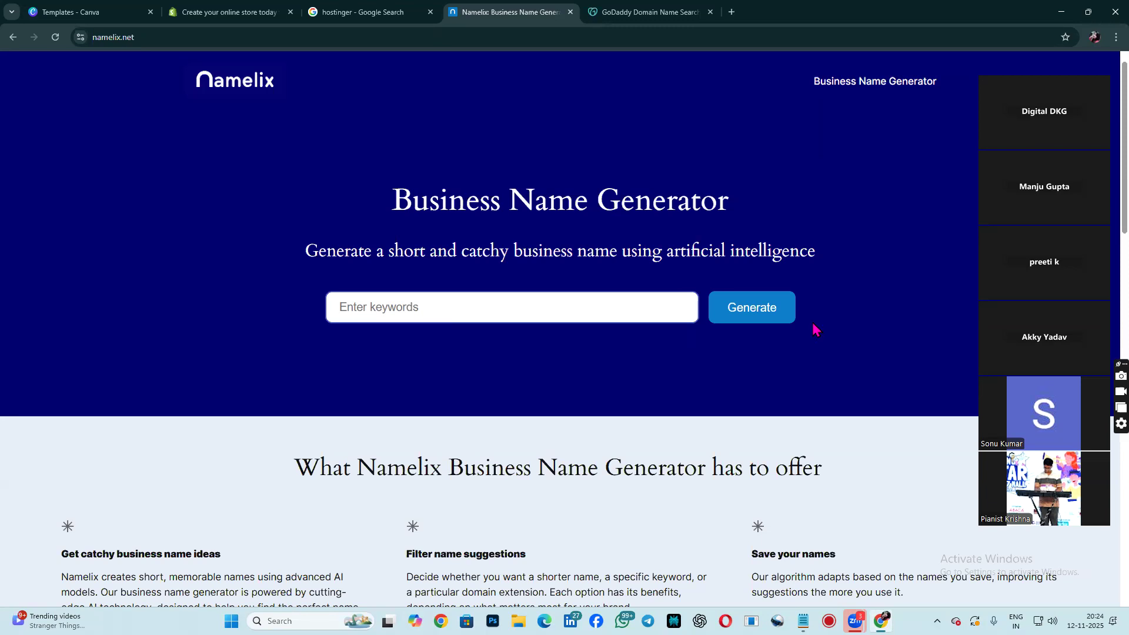
left_click(639, 8)
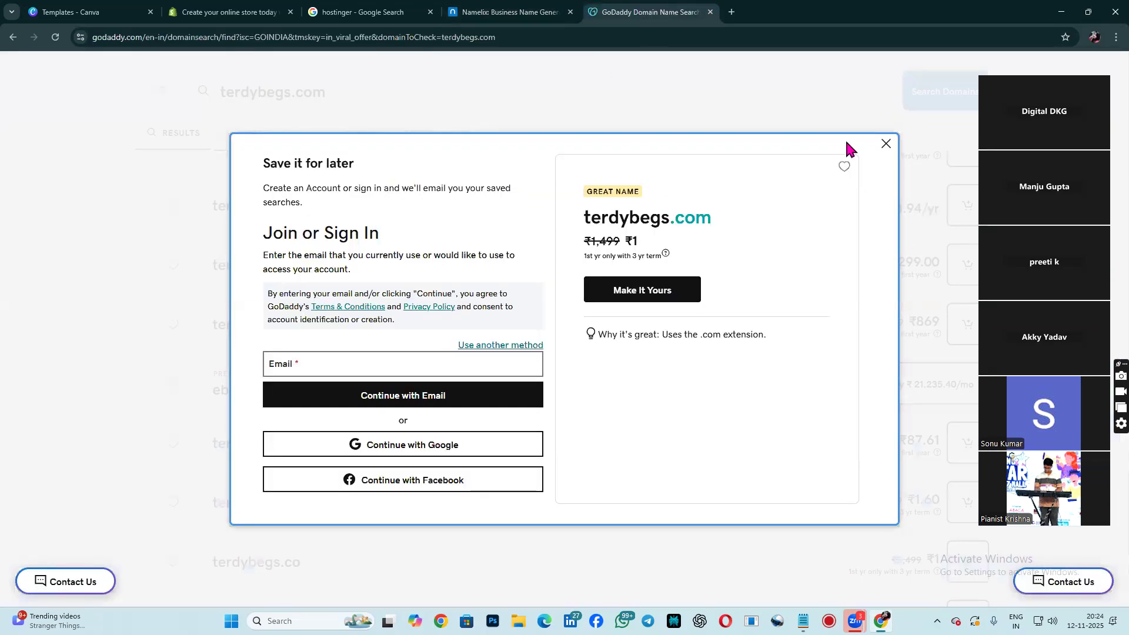
left_click(885, 146)
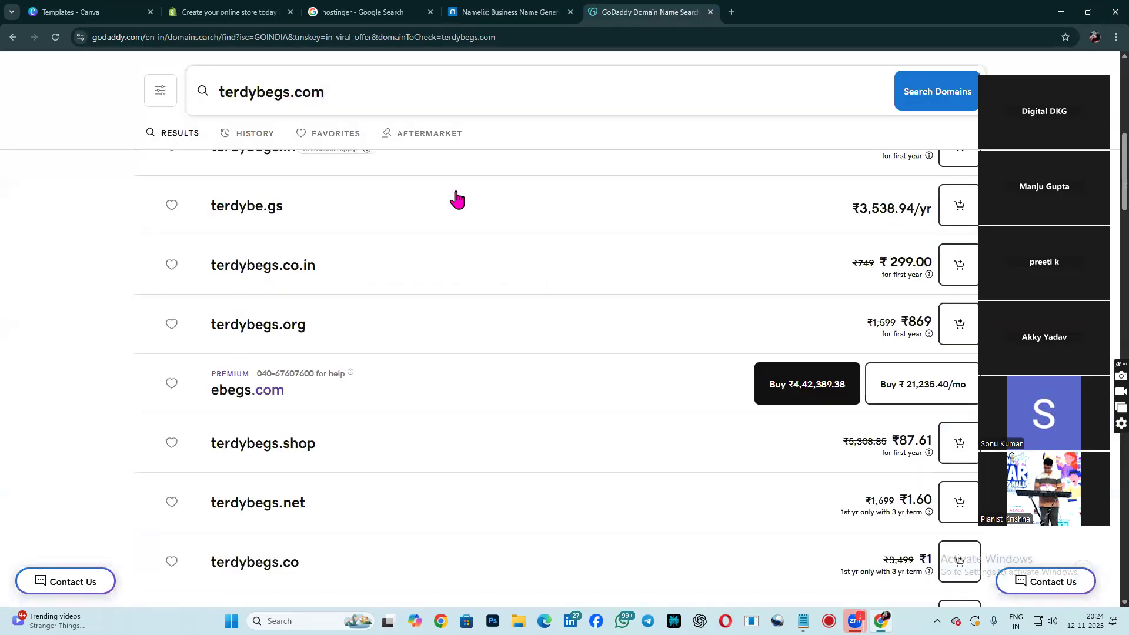
left_click(13, 38)
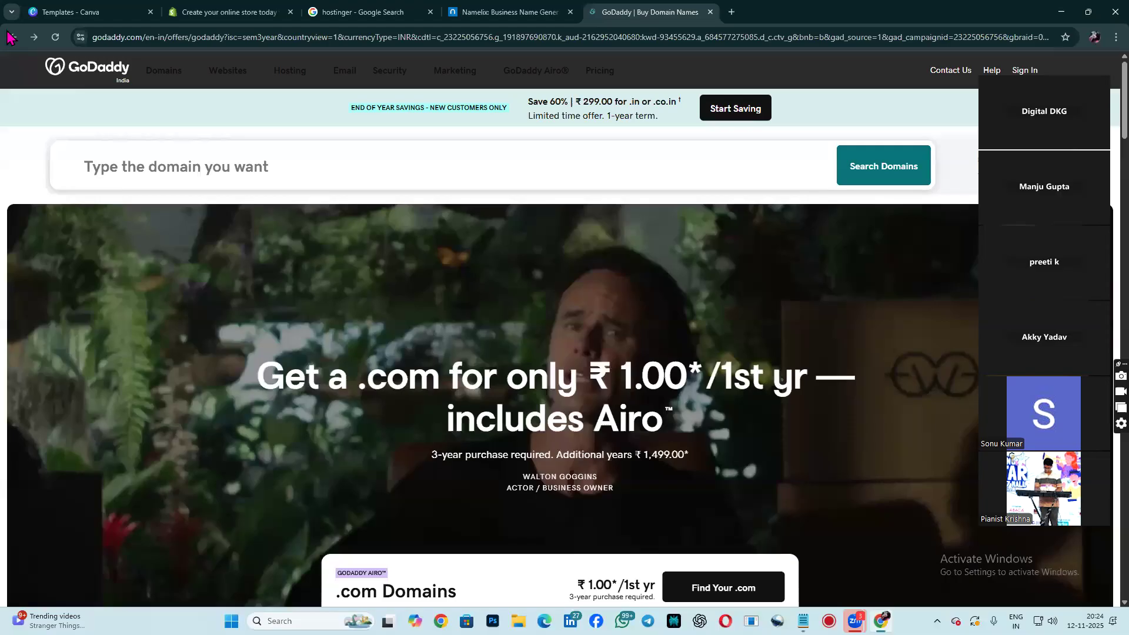
left_click(12, 38)
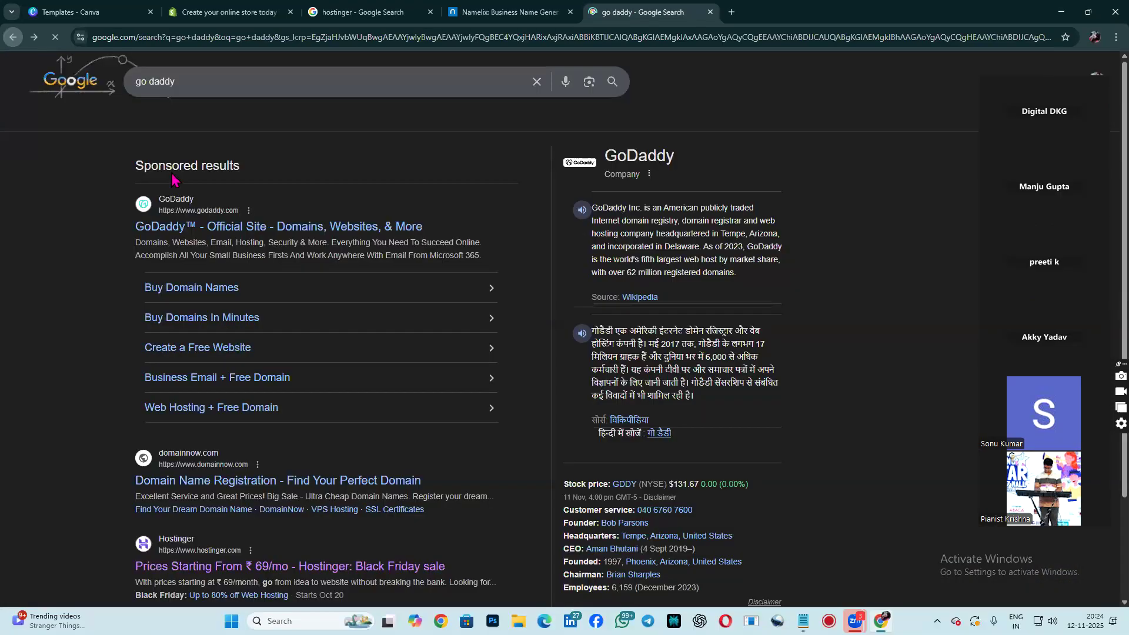
Repeat the Google search for go daddy and open the non-sponsored GoDaddy website result.
left_click(192, 80)
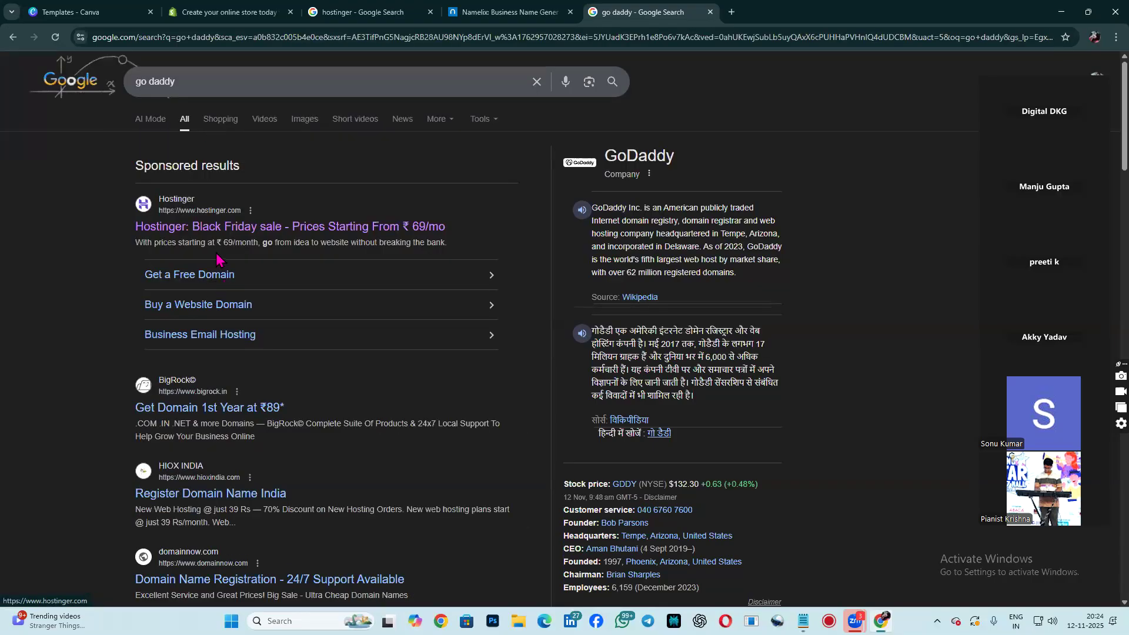
scroll(216, 259, "down", 3)
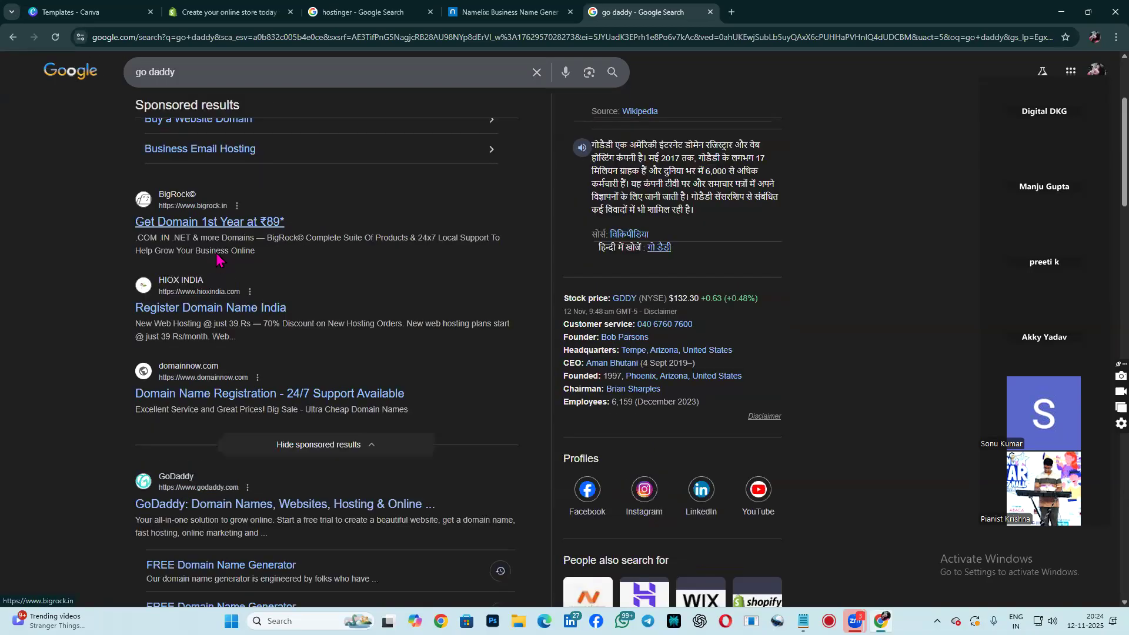
scroll(216, 259, "up", 3)
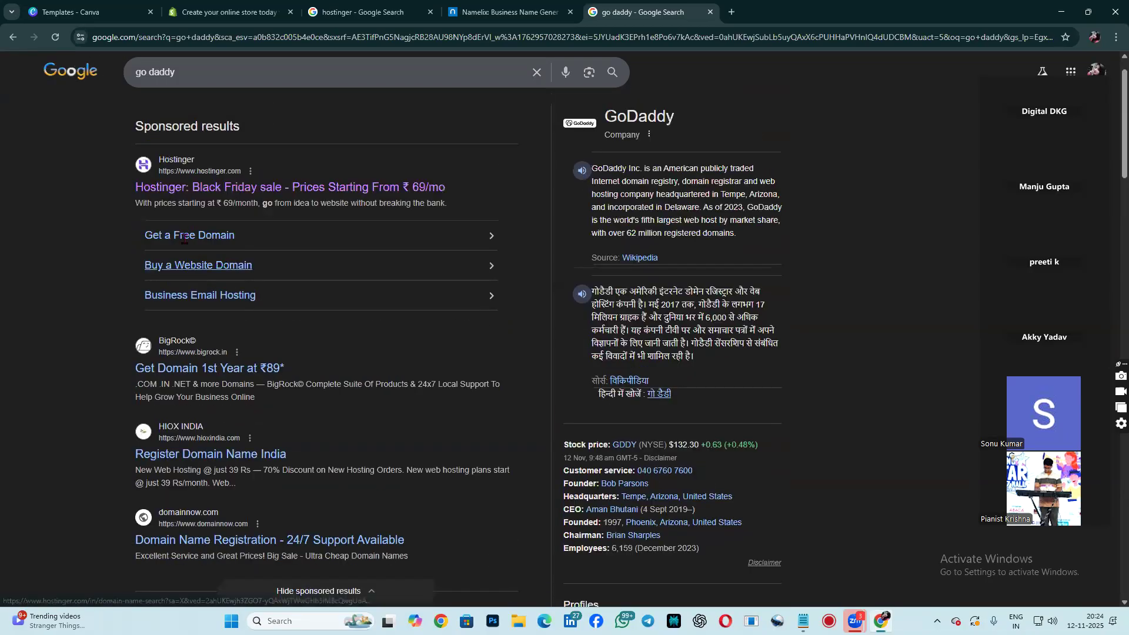
scroll(286, 239, "up", 1)
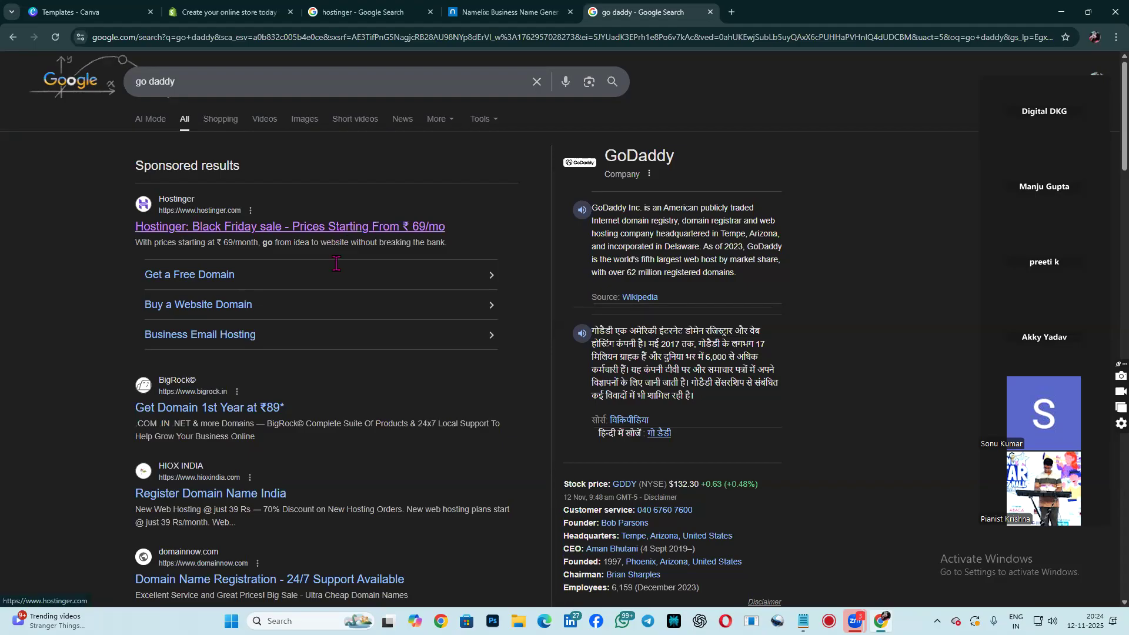
scroll(335, 271, "down", 5)
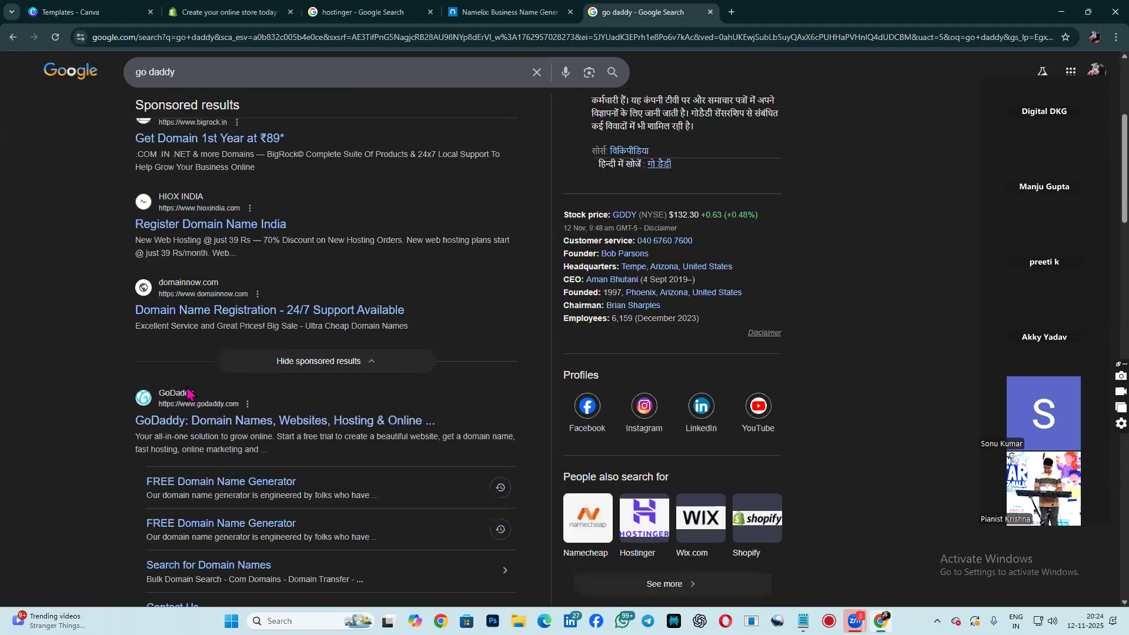
scroll(188, 393, "down", 1)
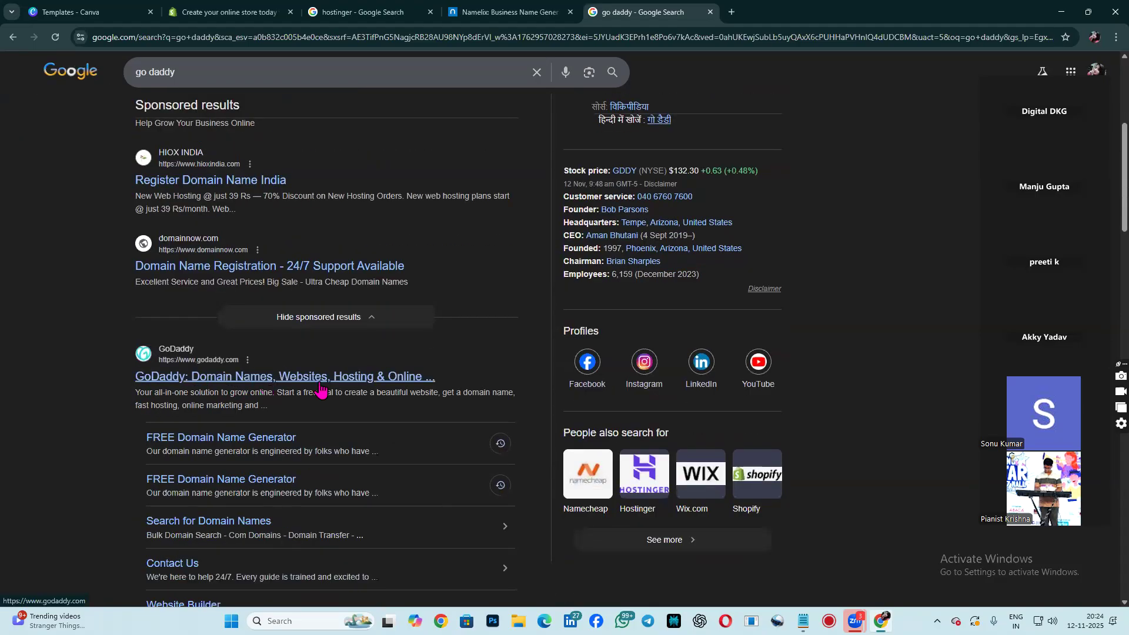
left_click(187, 383)
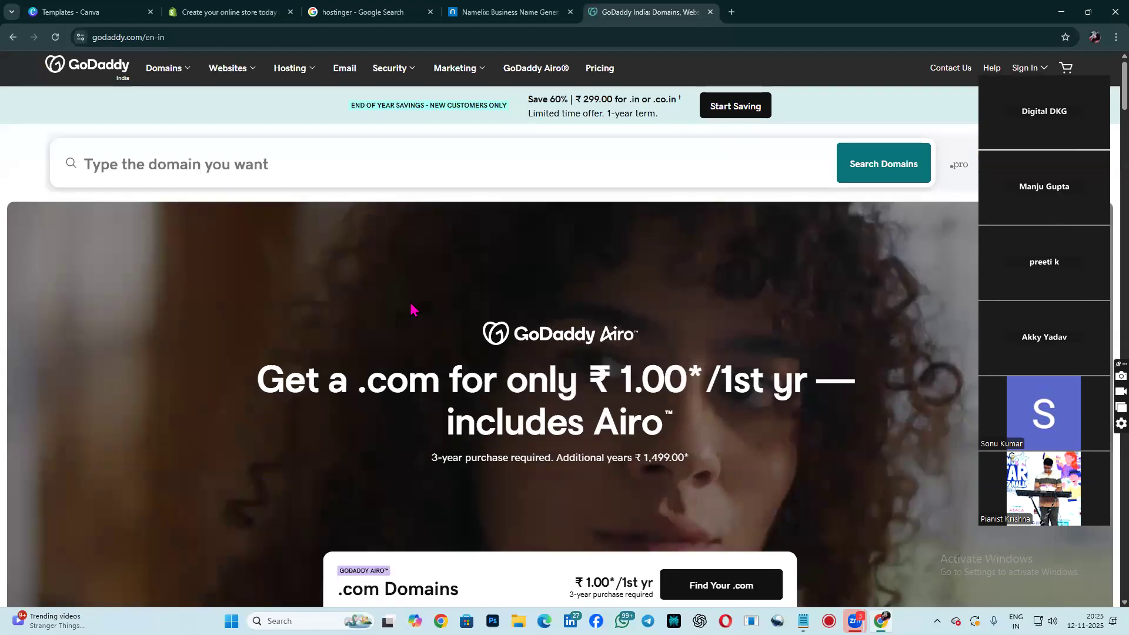
scroll(410, 306, "down", 1)
scroll(410, 302, "up", 1)
scroll(410, 301, "down", 2)
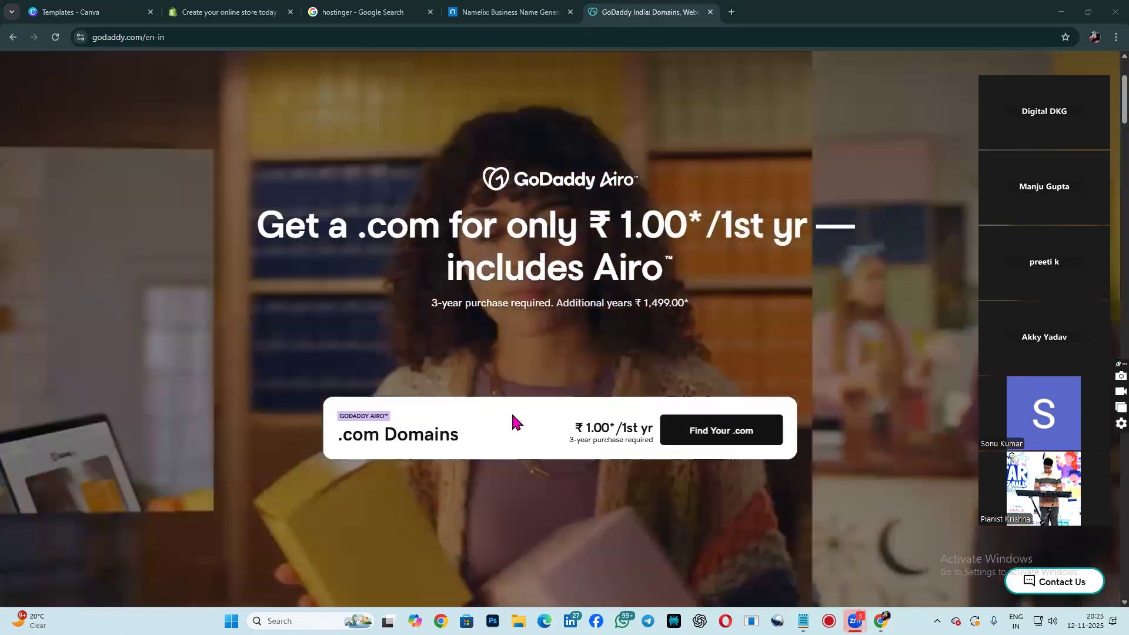
scroll(388, 264, "up", 2)
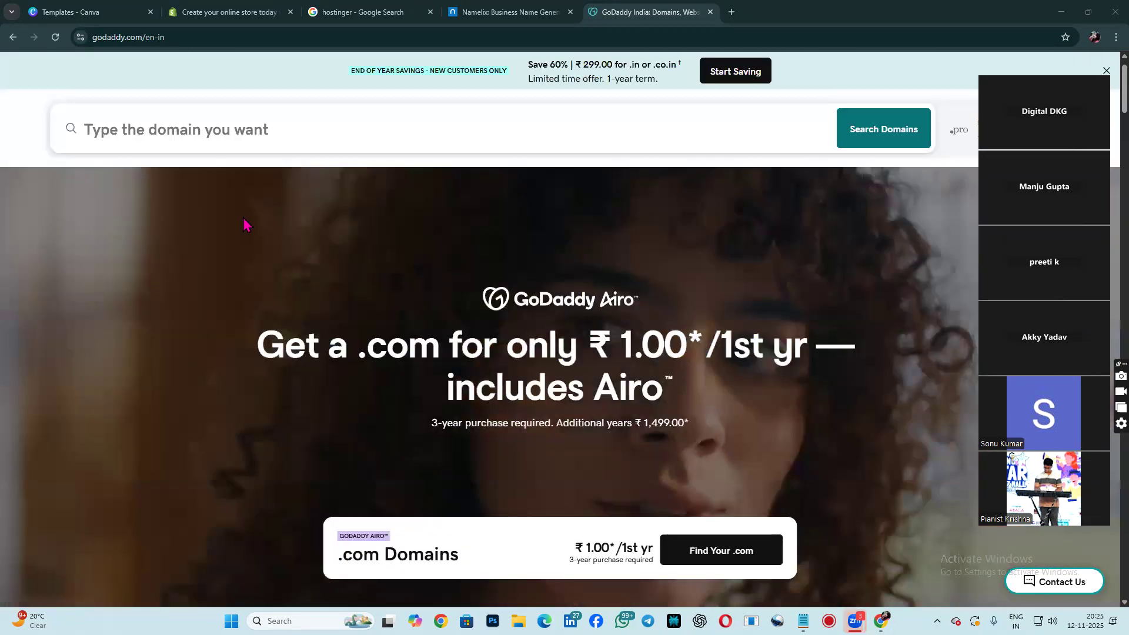
scroll(246, 224, "up", 1)
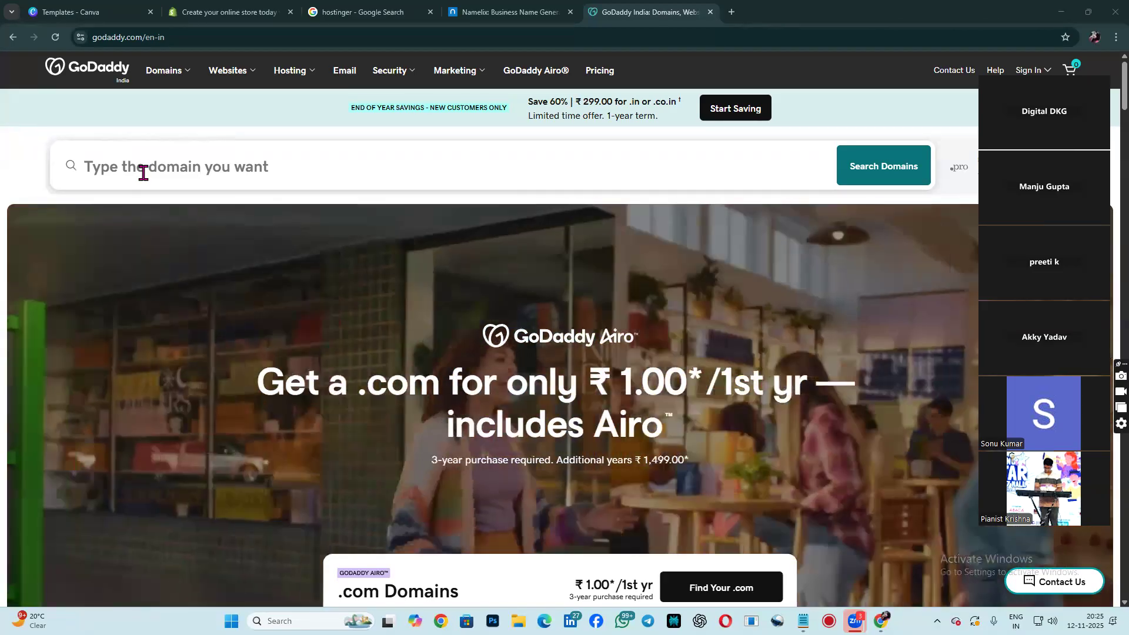
Search GoDaddy for the domain name trendybegs.
left_click(144, 171)
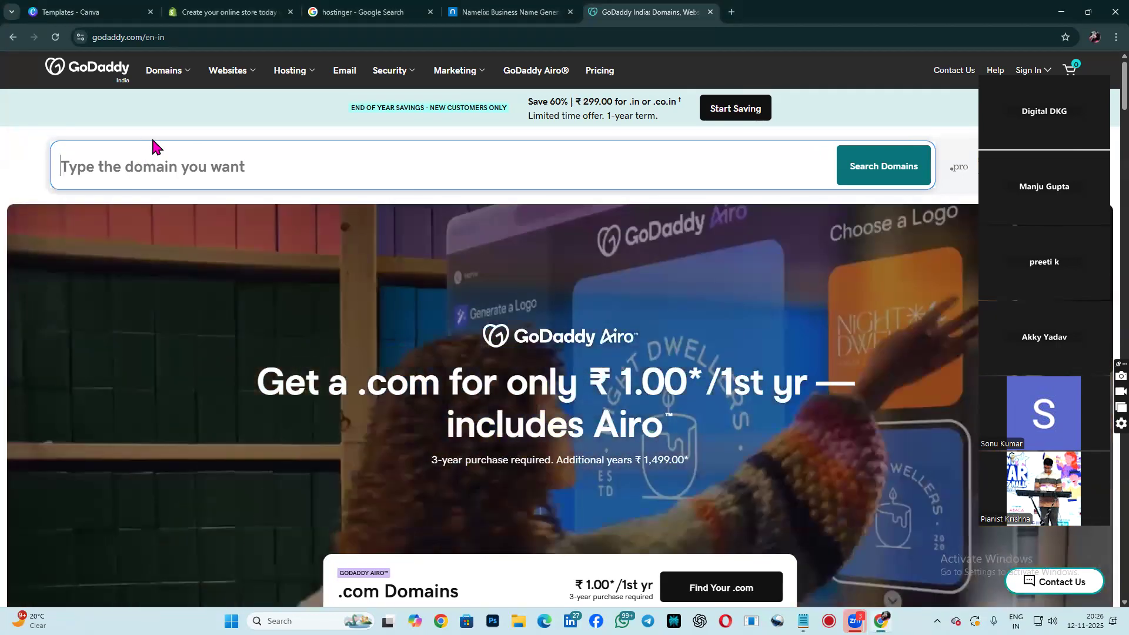
type("tredy")
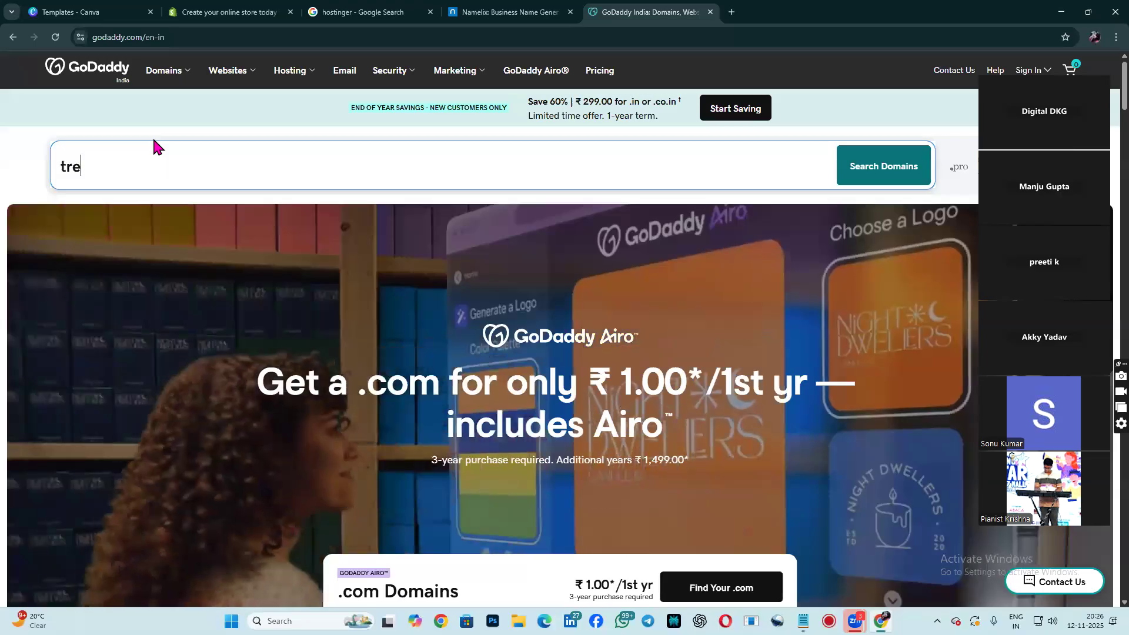
type("begs")
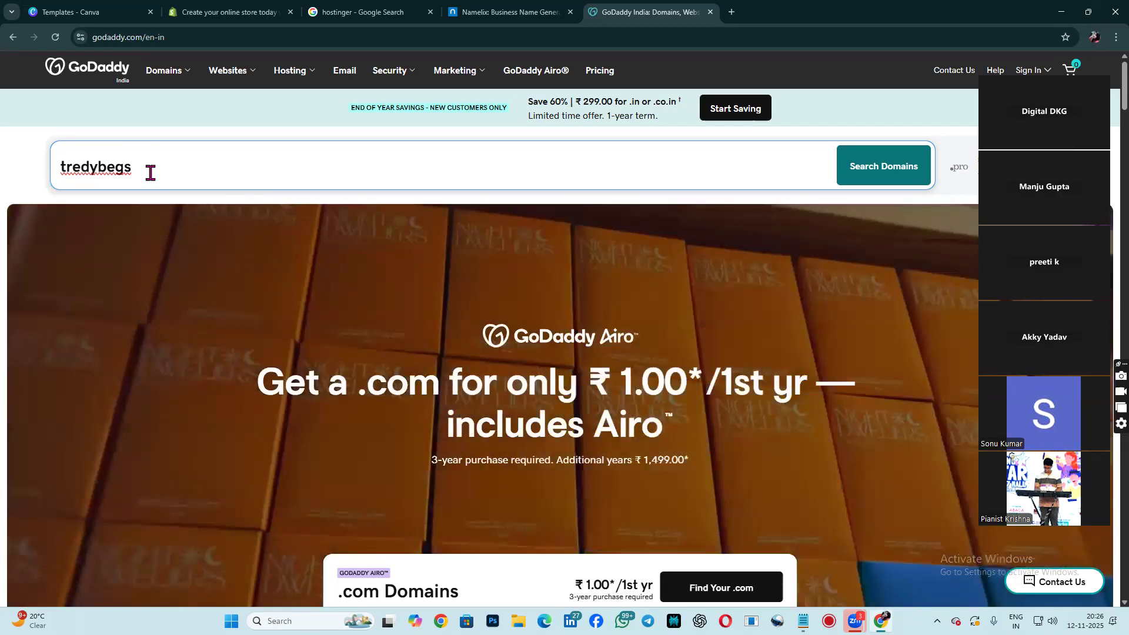
key("BackSpace")
key("BackSpace")
key("BackSpace")
key("BackSpace")
key("BackSpace")
key("BackSpace")
key("BackSpace")
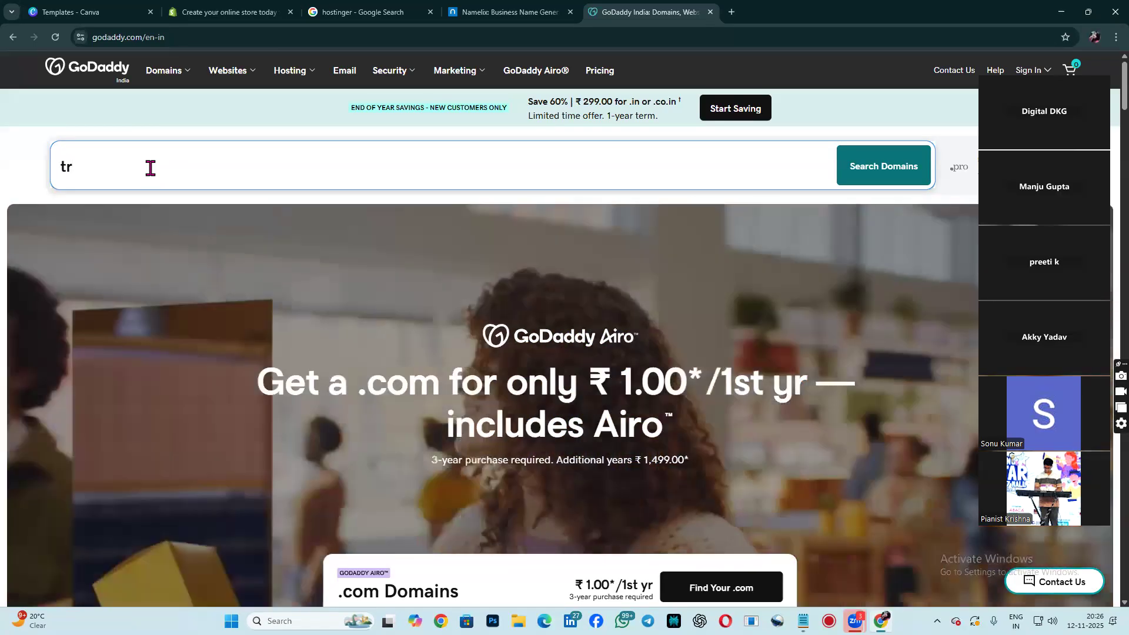
type("endy")
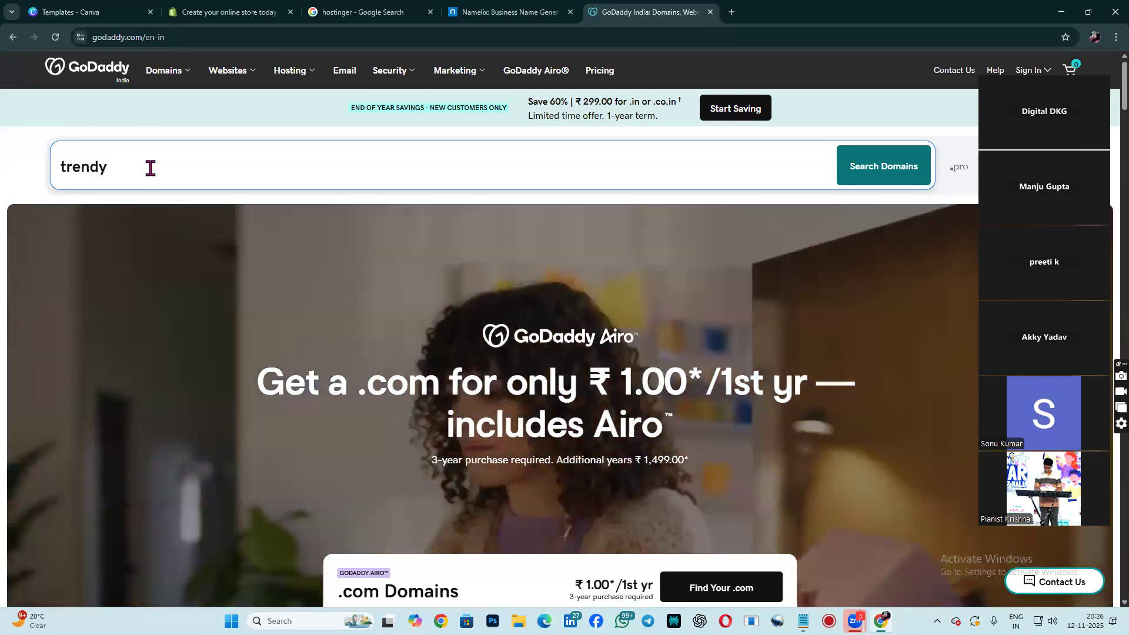
type("bg")
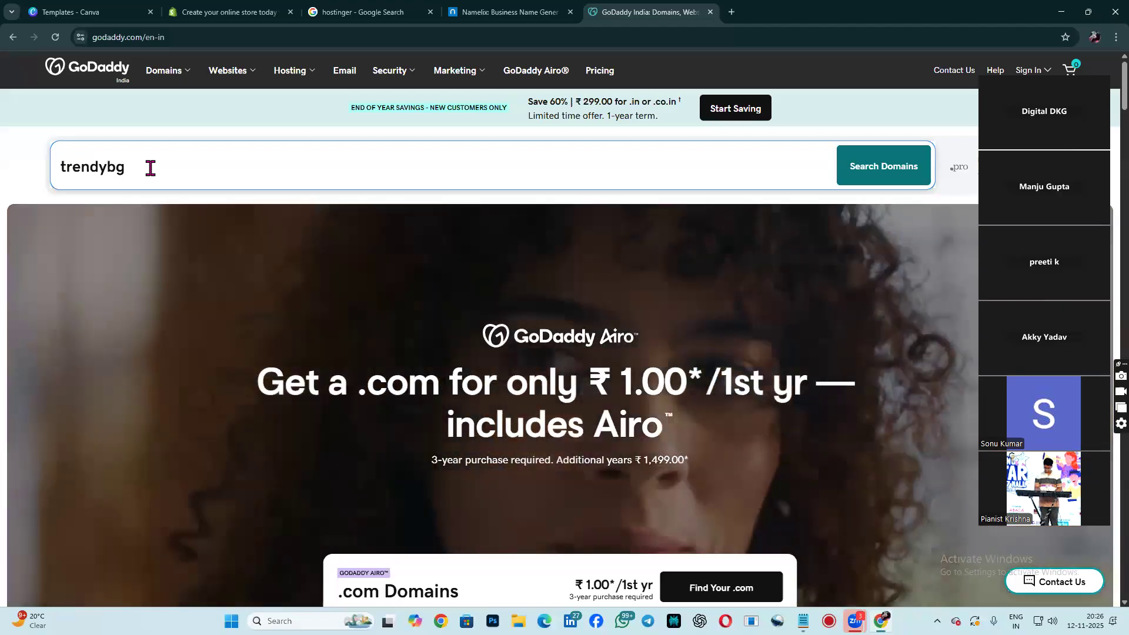
key("BackSpace")
type("egs")
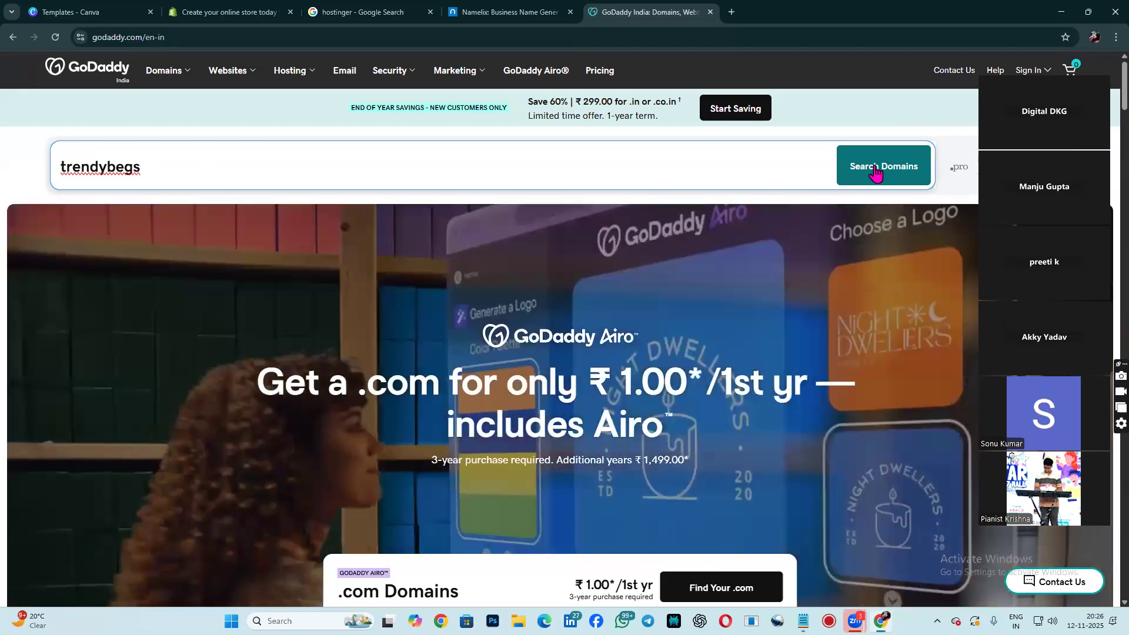
left_click(875, 172)
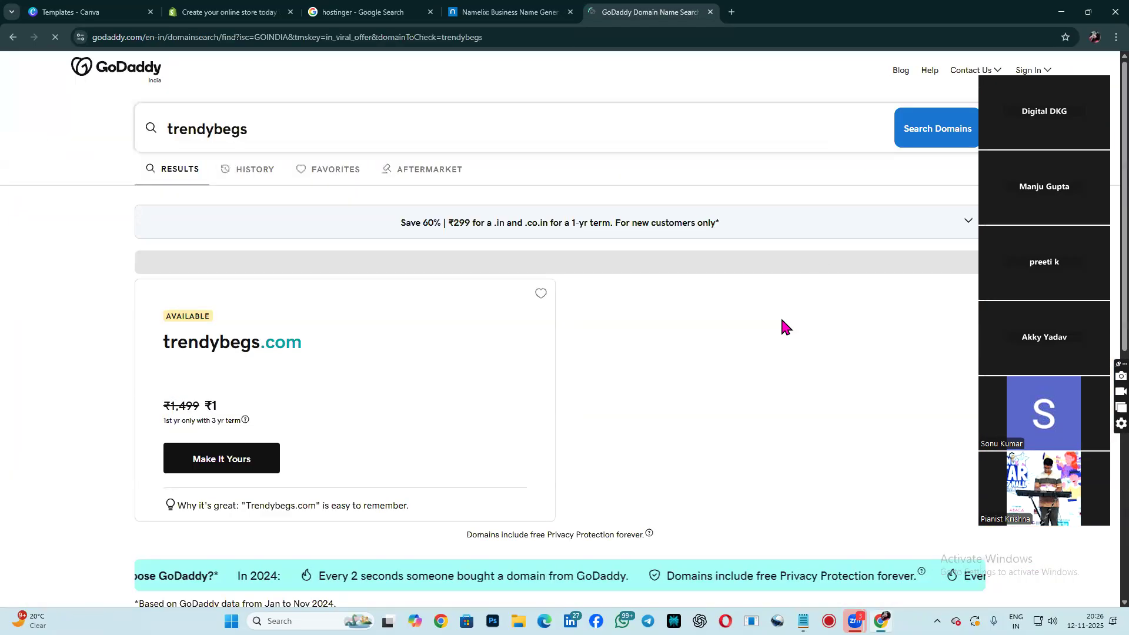
Examine the trendybegs.com offer and the bundle of .net, .info, .store and .shop endings in the domain results.
scroll(781, 322, "down", 2)
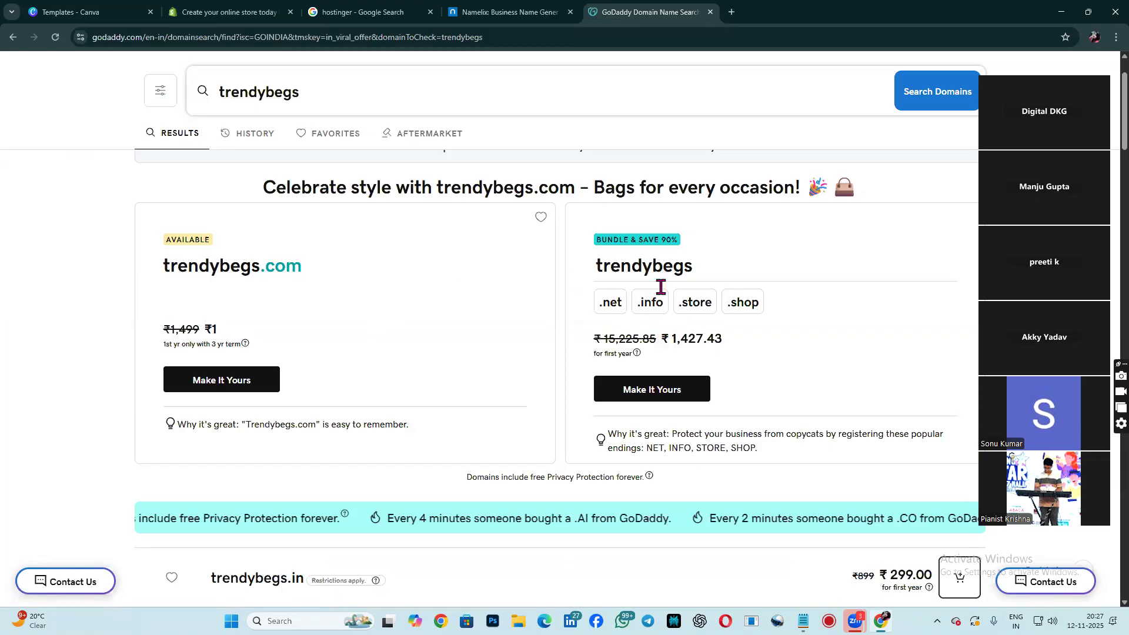
scroll(661, 287, "down", 5)
scroll(661, 292, "down", 2)
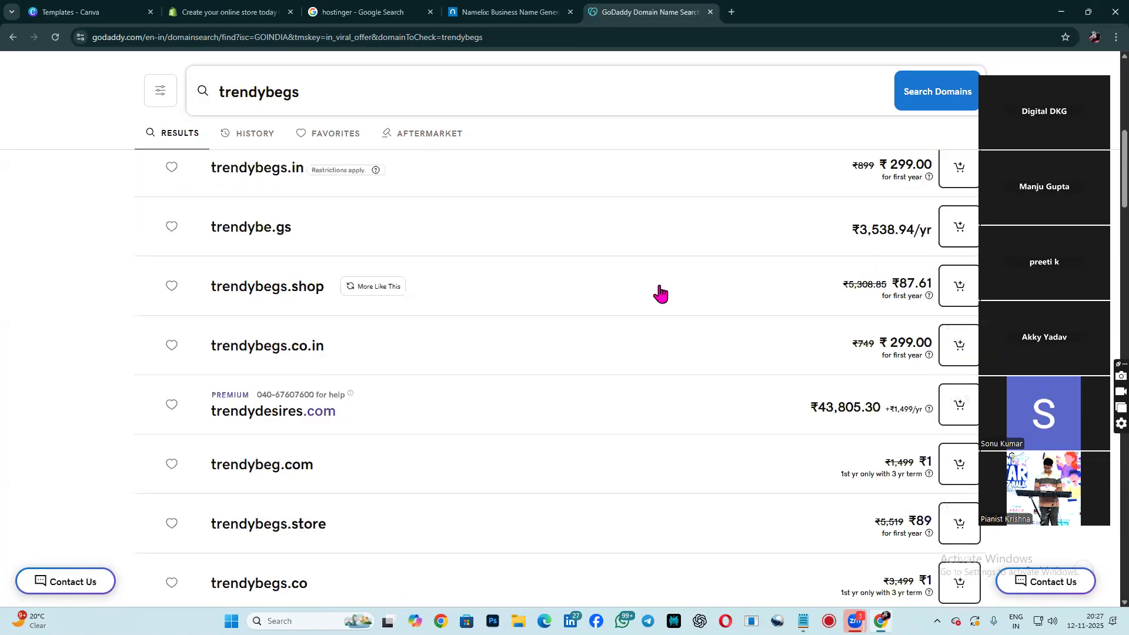
scroll(660, 292, "up", 7)
scroll(660, 289, "up", 1)
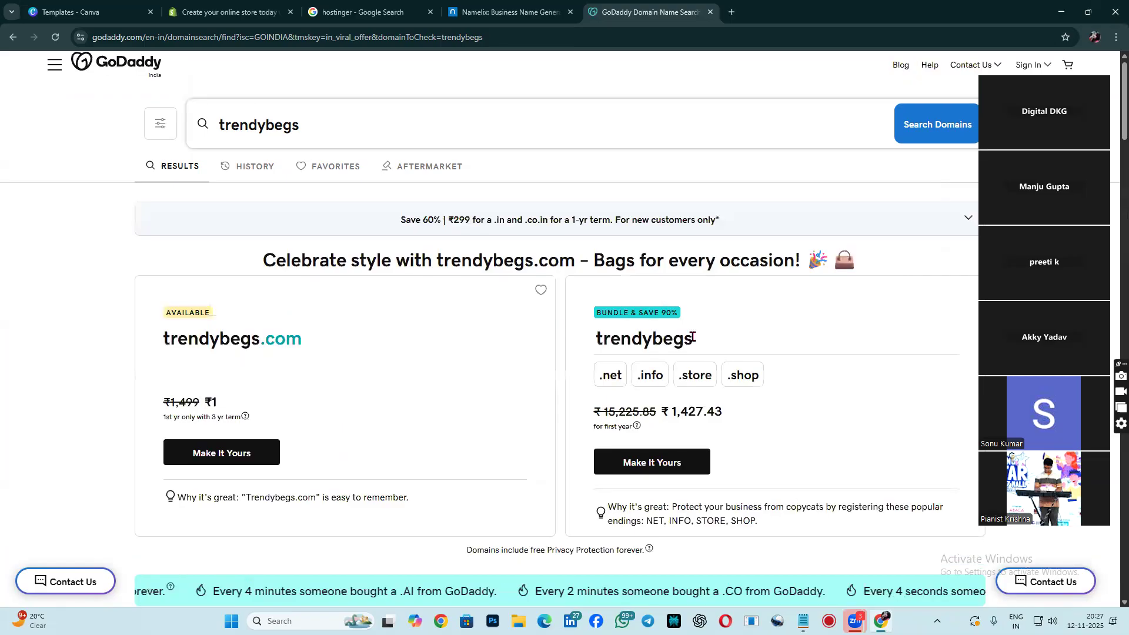
scroll(635, 339, "down", 1)
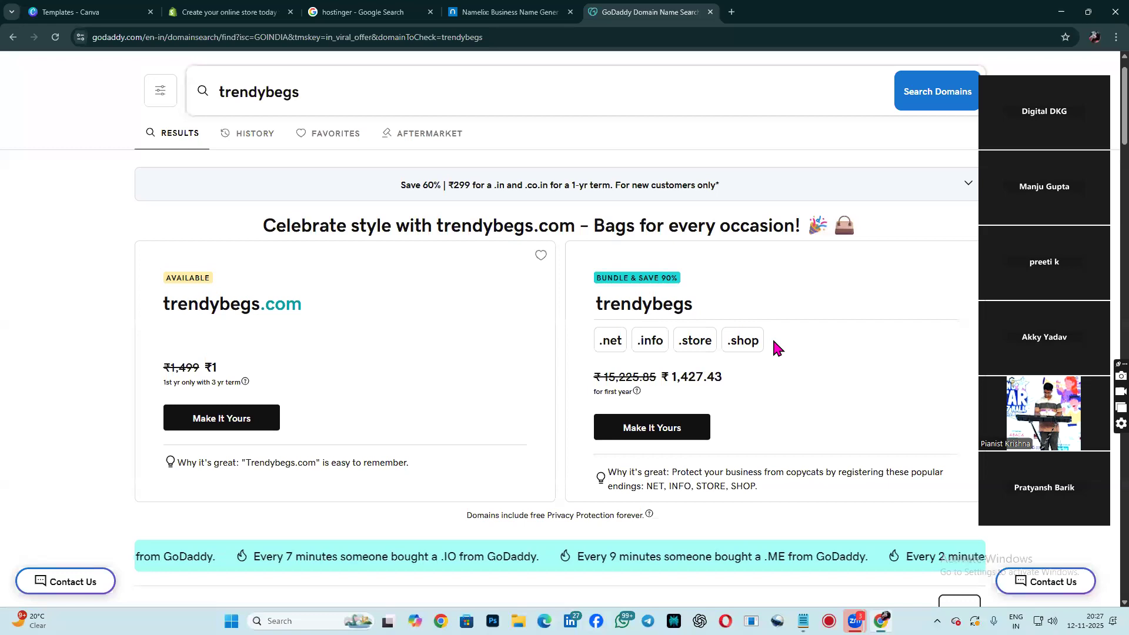
scroll(773, 341, "down", 1)
scroll(773, 342, "down", 5)
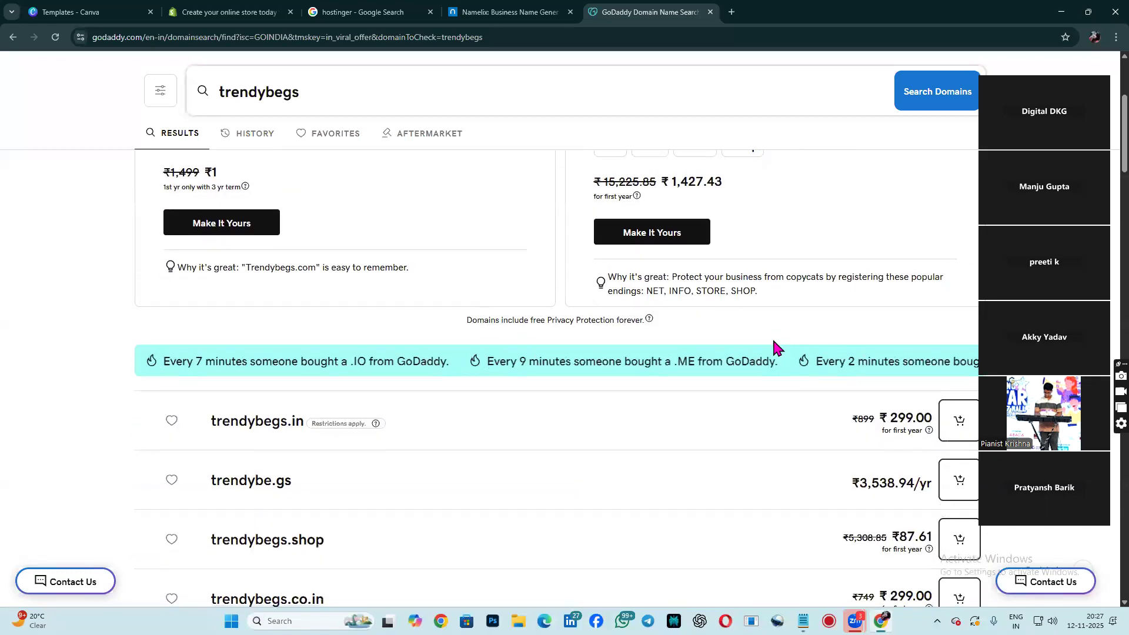
scroll(774, 347, "down", 1)
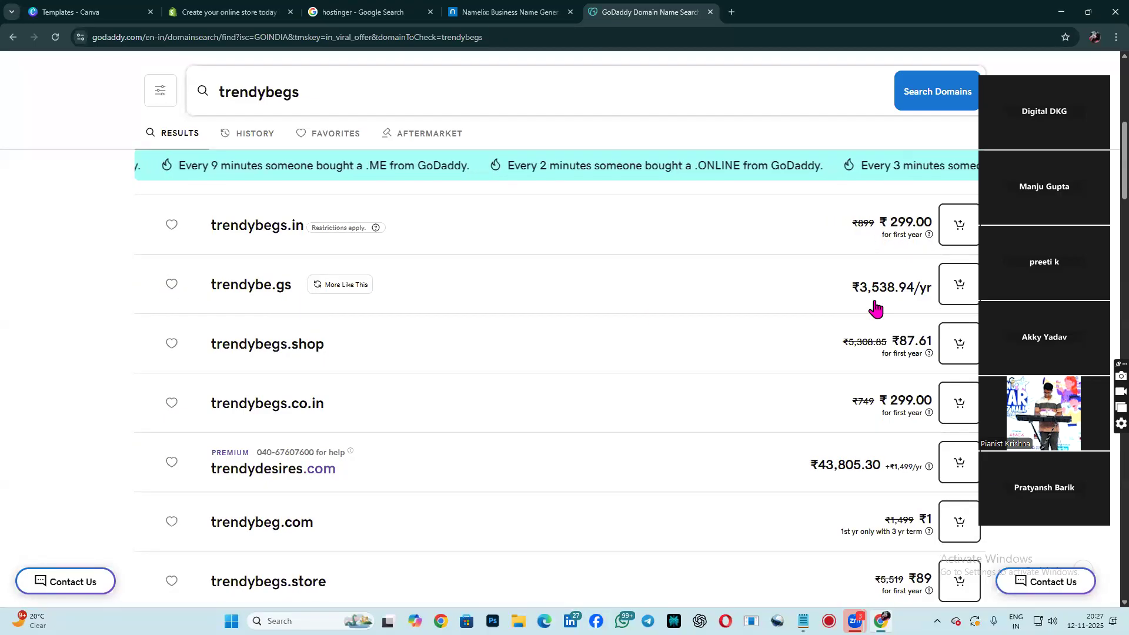
Compare the prices of the alternative domains, such as trendybegs.shop, trendybegs.co.in, trendybegs.store and the premium trendydesires.com.
scroll(901, 312, "down", 1)
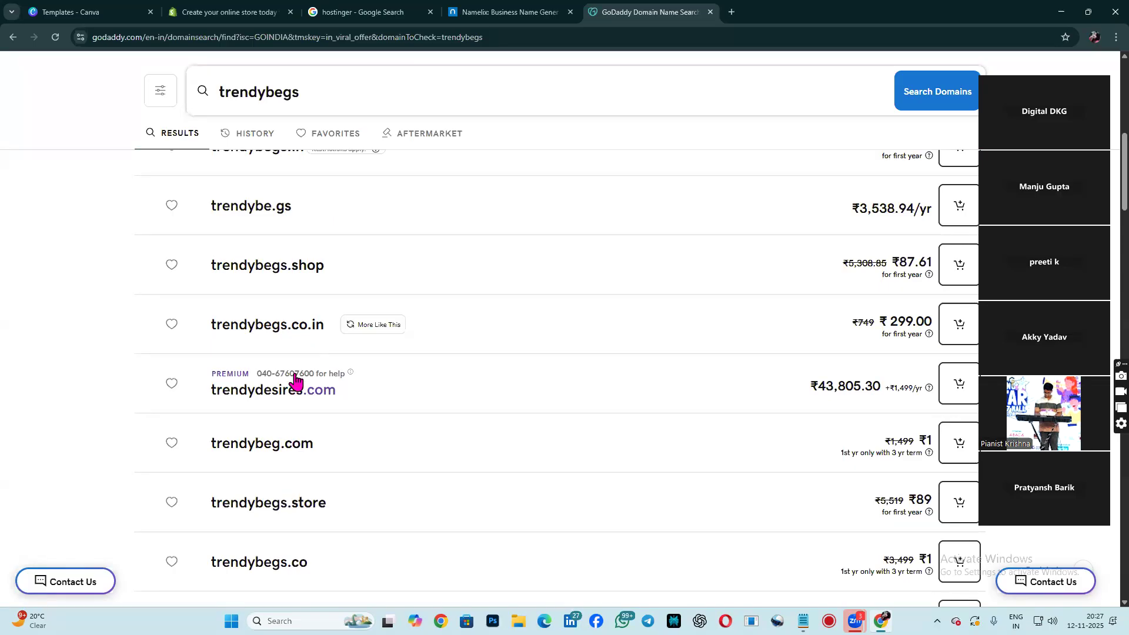
scroll(297, 358, "down", 1)
scroll(313, 336, "down", 1)
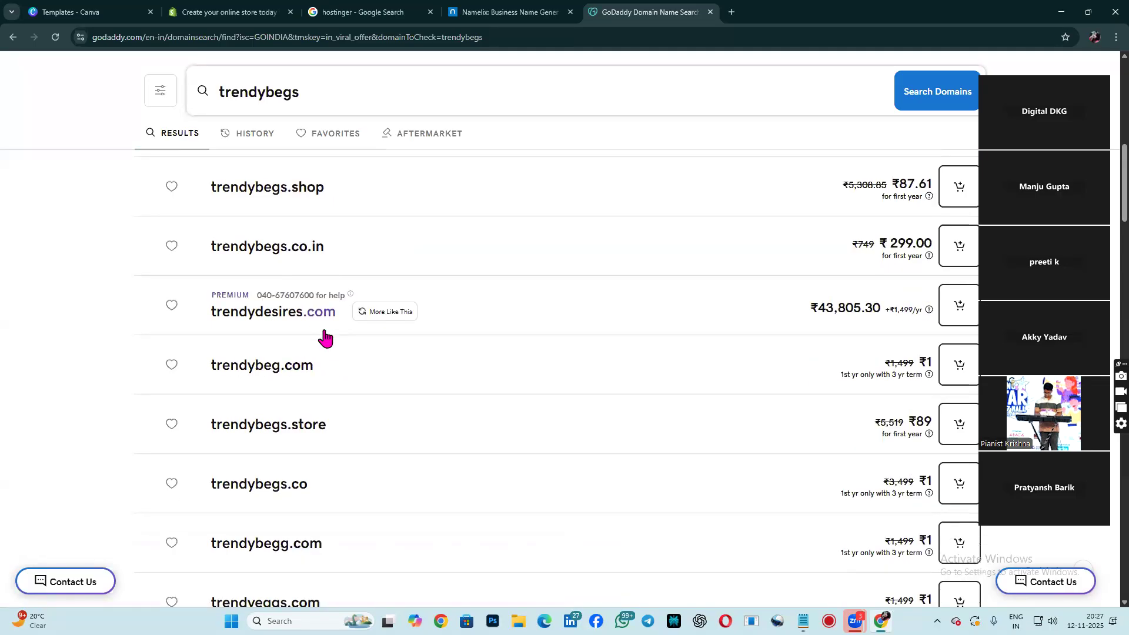
scroll(323, 336, "down", 1)
scroll(305, 376, "down", 1)
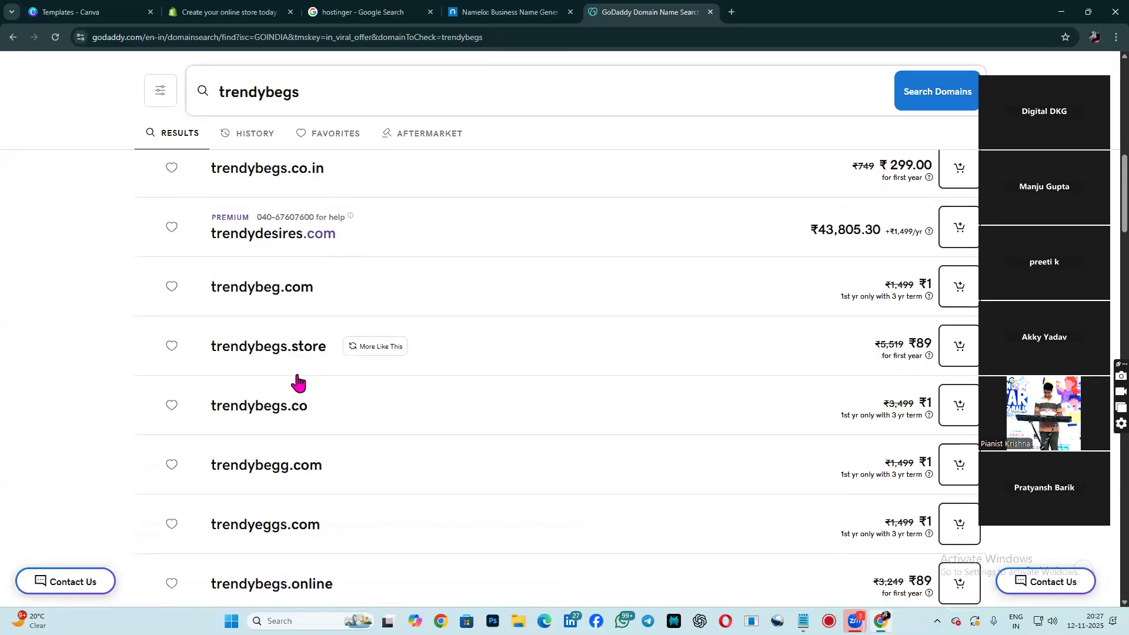
scroll(316, 284, "down", 1)
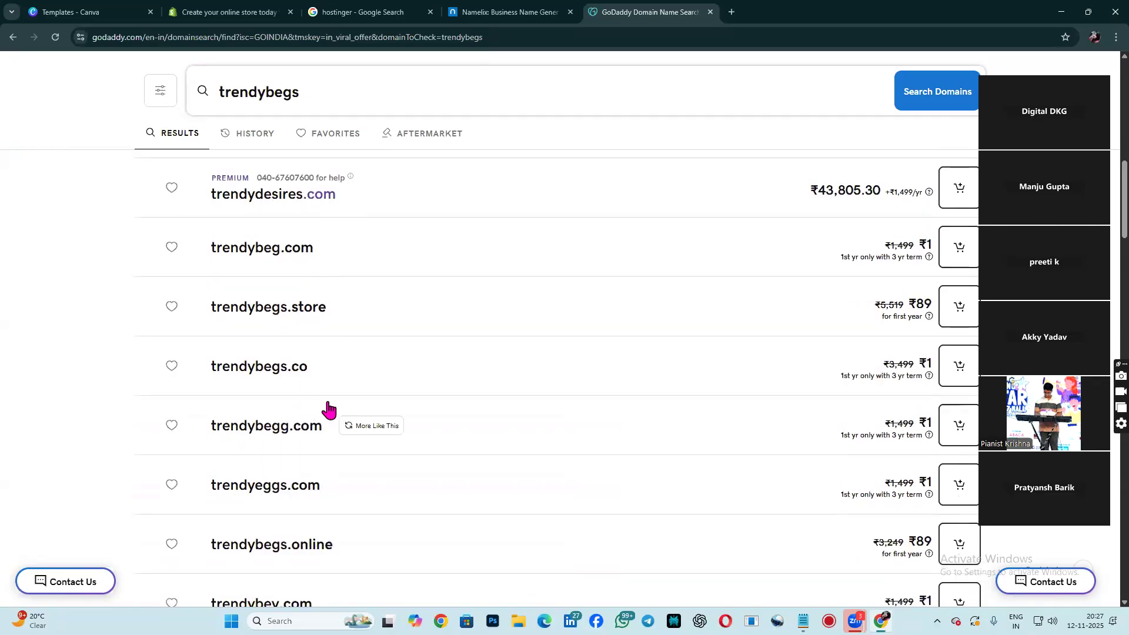
scroll(376, 398, "up", 2)
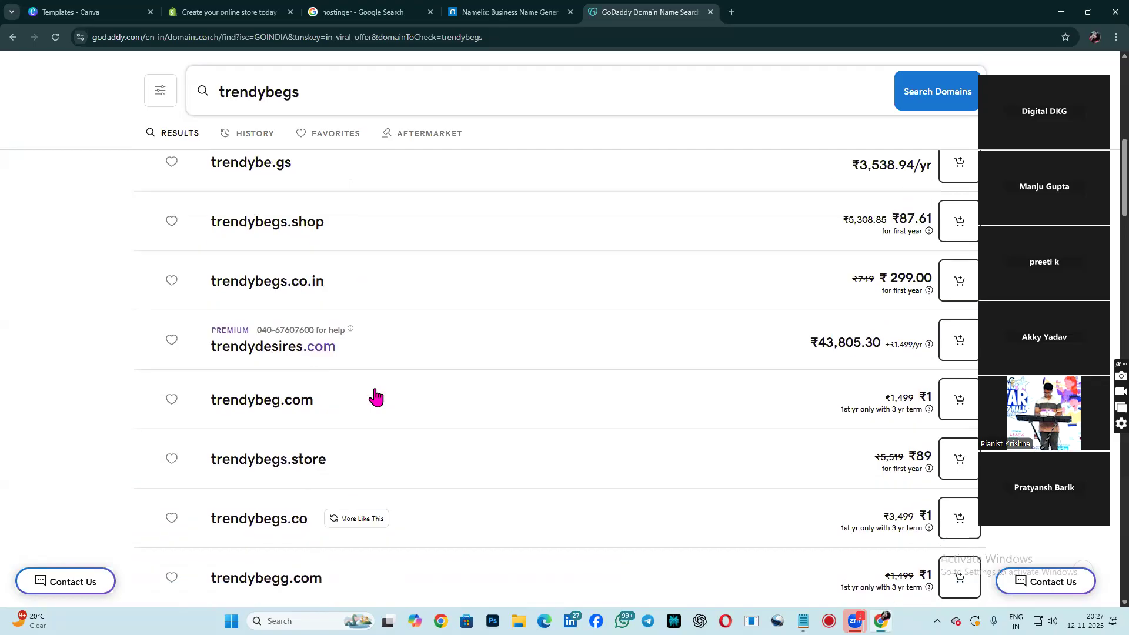
scroll(376, 398, "up", 3)
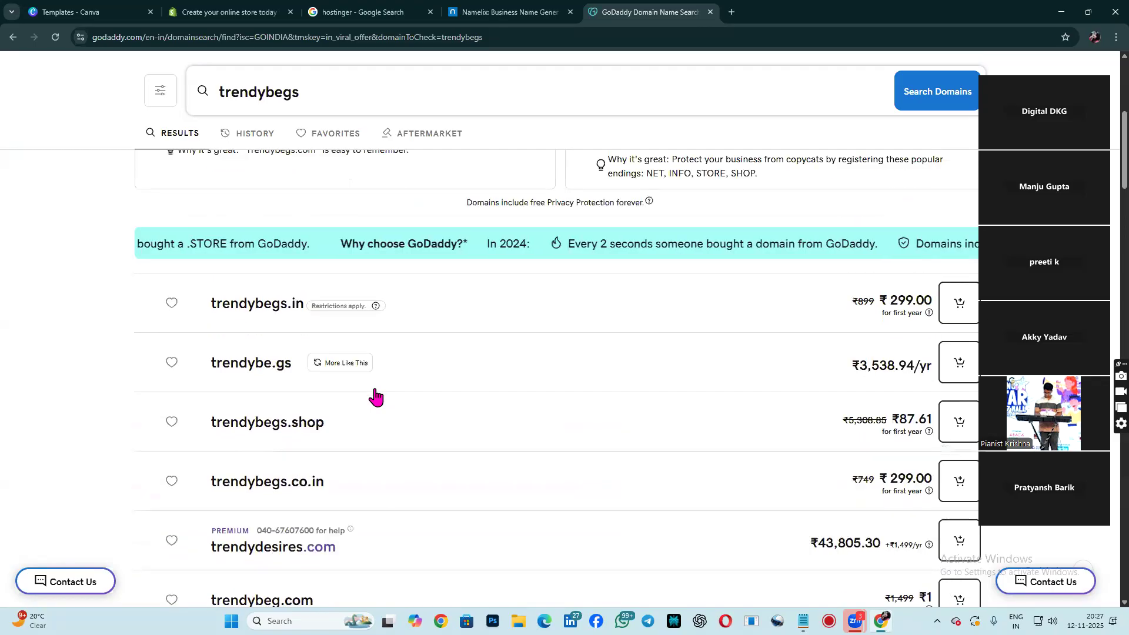
scroll(375, 397, "down", 2)
scroll(375, 395, "up", 5)
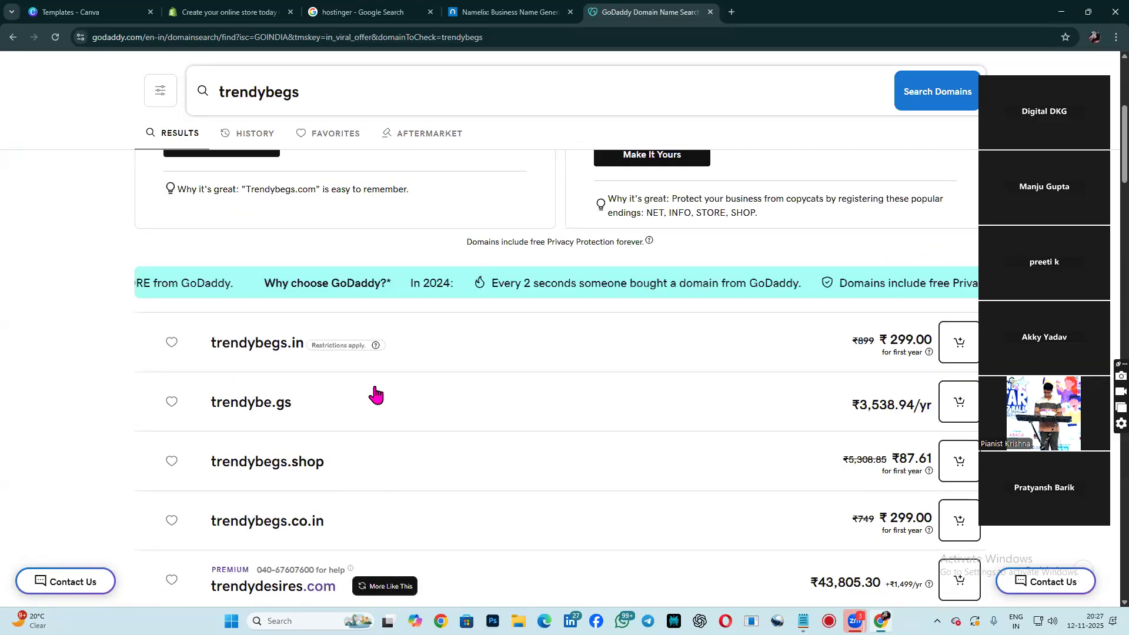
scroll(374, 391, "down", 4)
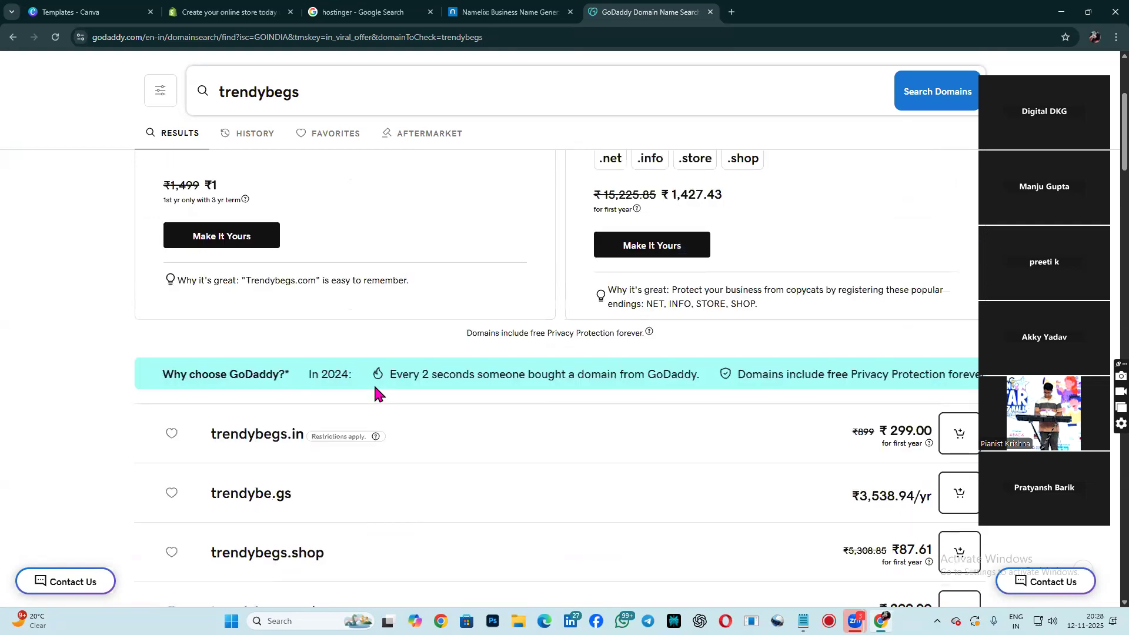
scroll(376, 395, "down", 1)
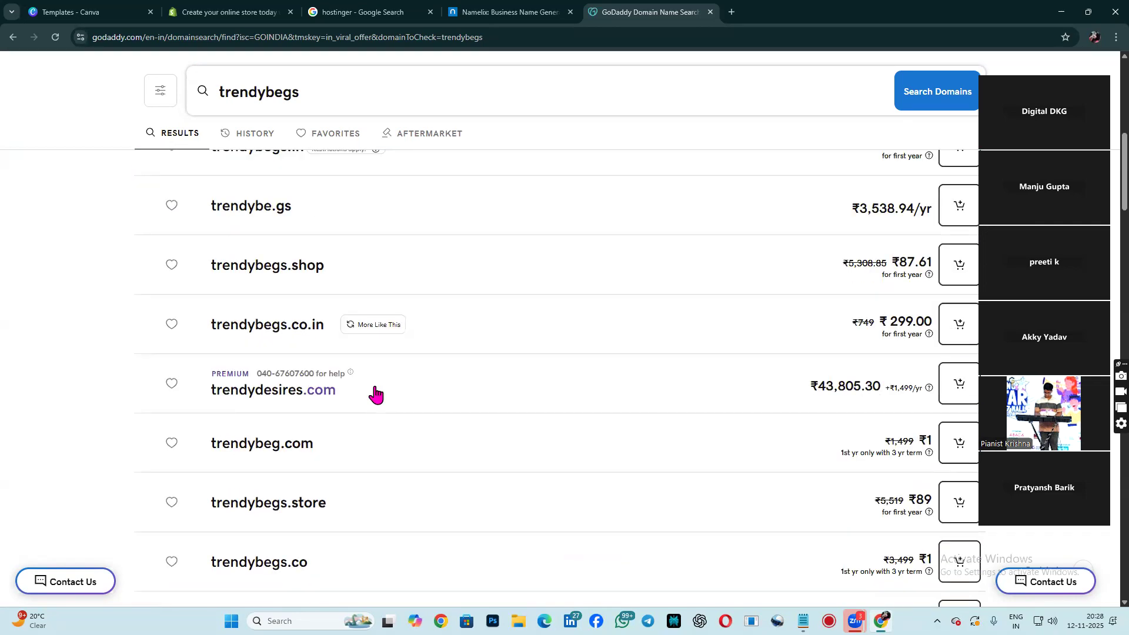
scroll(376, 395, "down", 2)
scroll(375, 395, "down", 2)
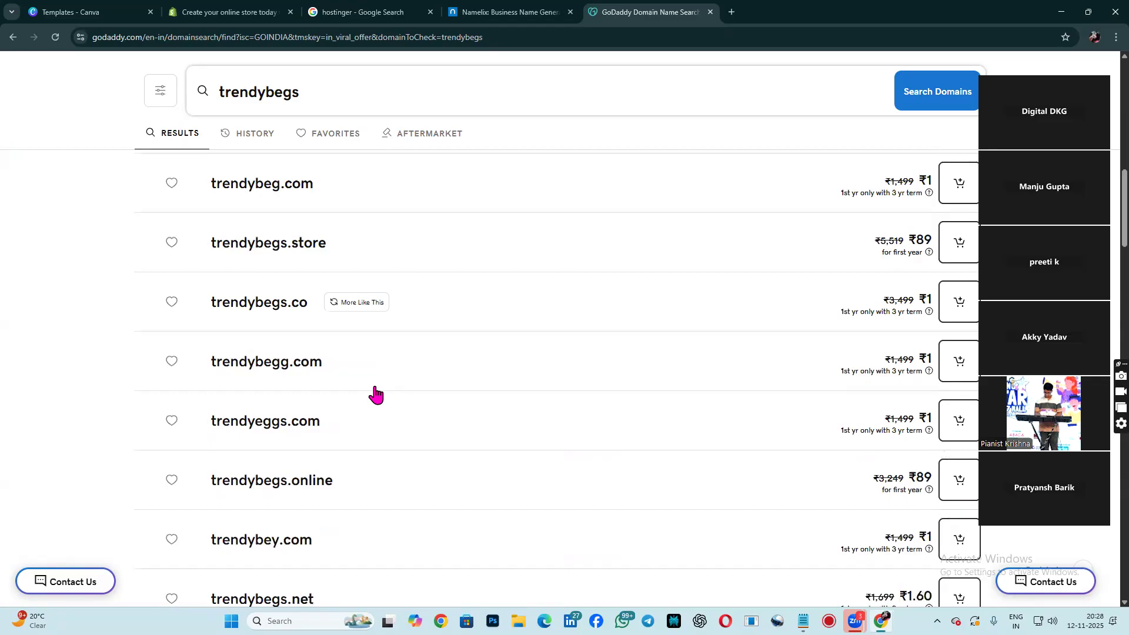
Look through the remaining trendybegs extensions, from .net and .fashion to .one, and return to the main trendybegs.com offer.
scroll(298, 398, "down", 3)
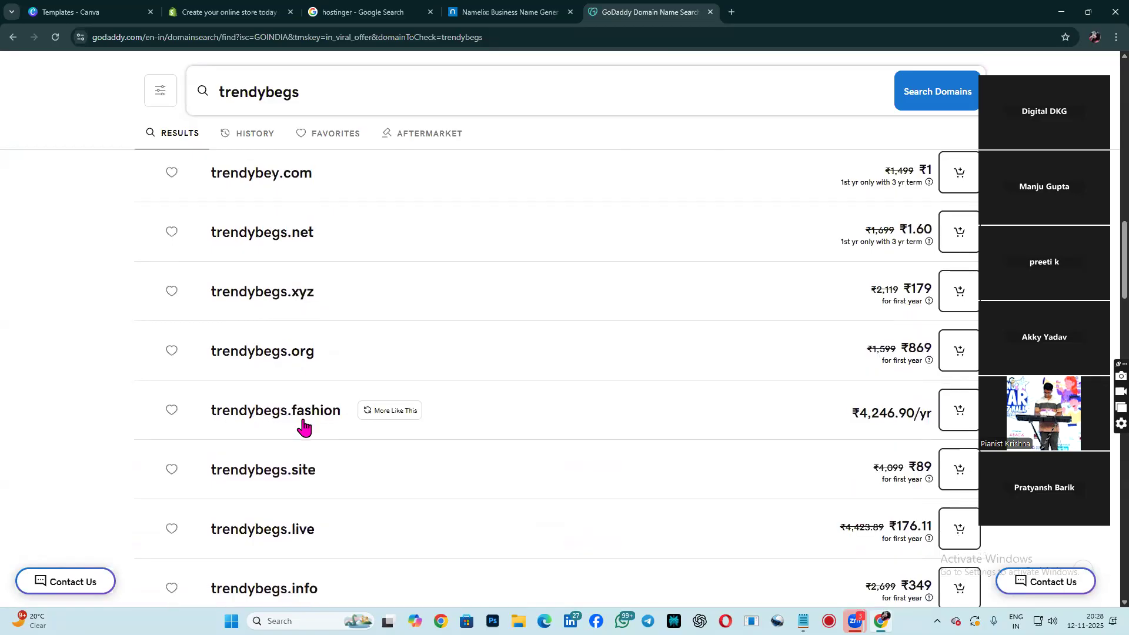
scroll(217, 404, "down", 3)
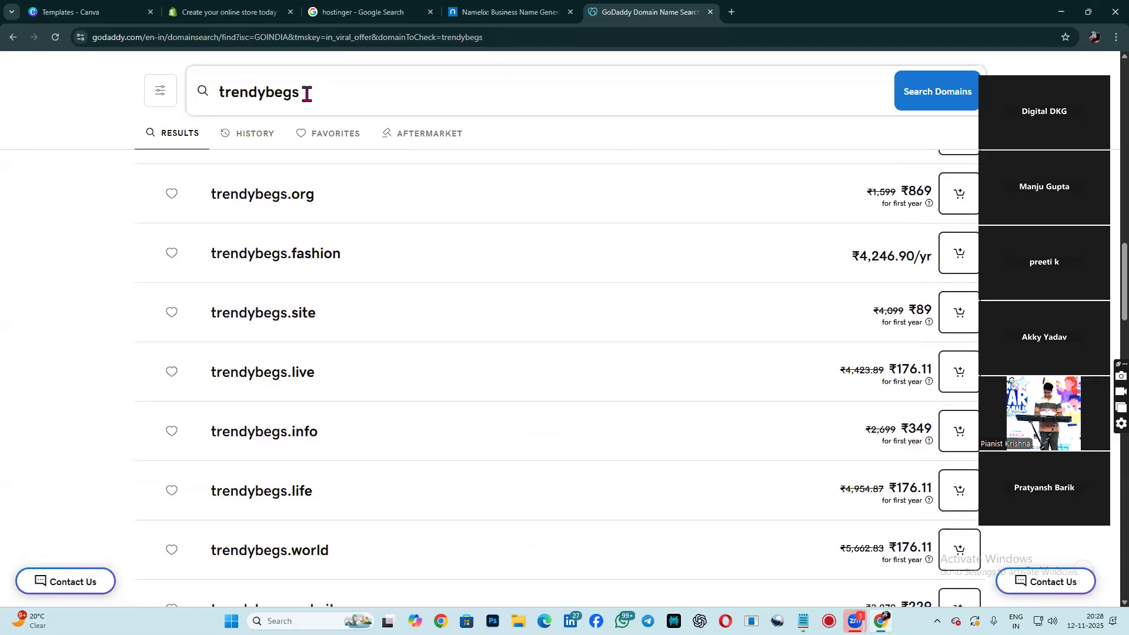
scroll(326, 282, "up", 3)
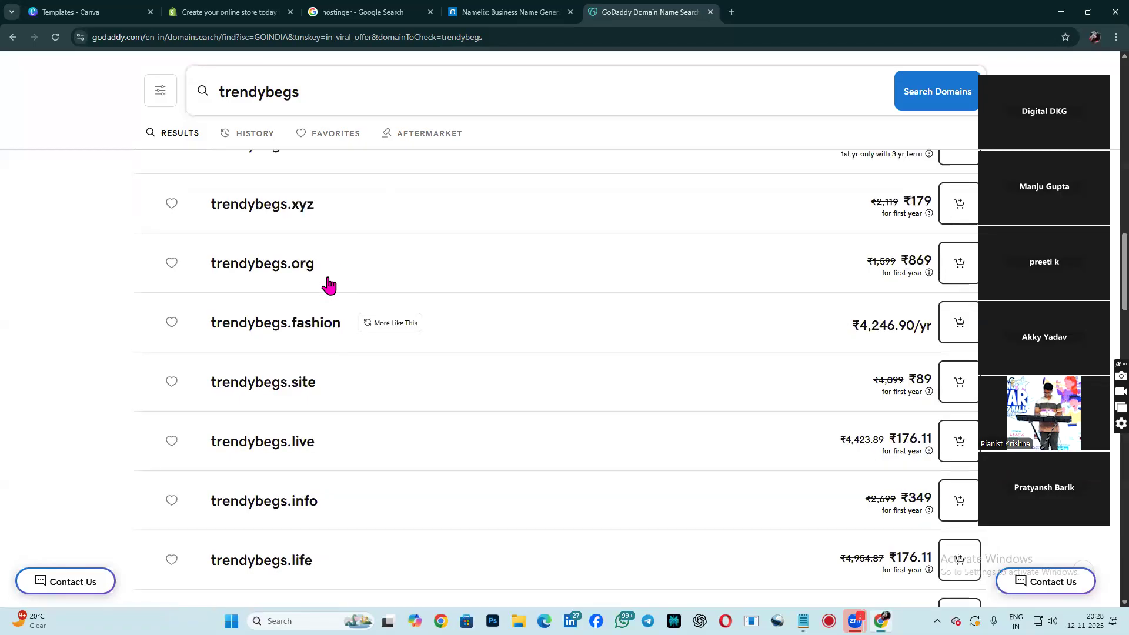
scroll(328, 285, "down", 5)
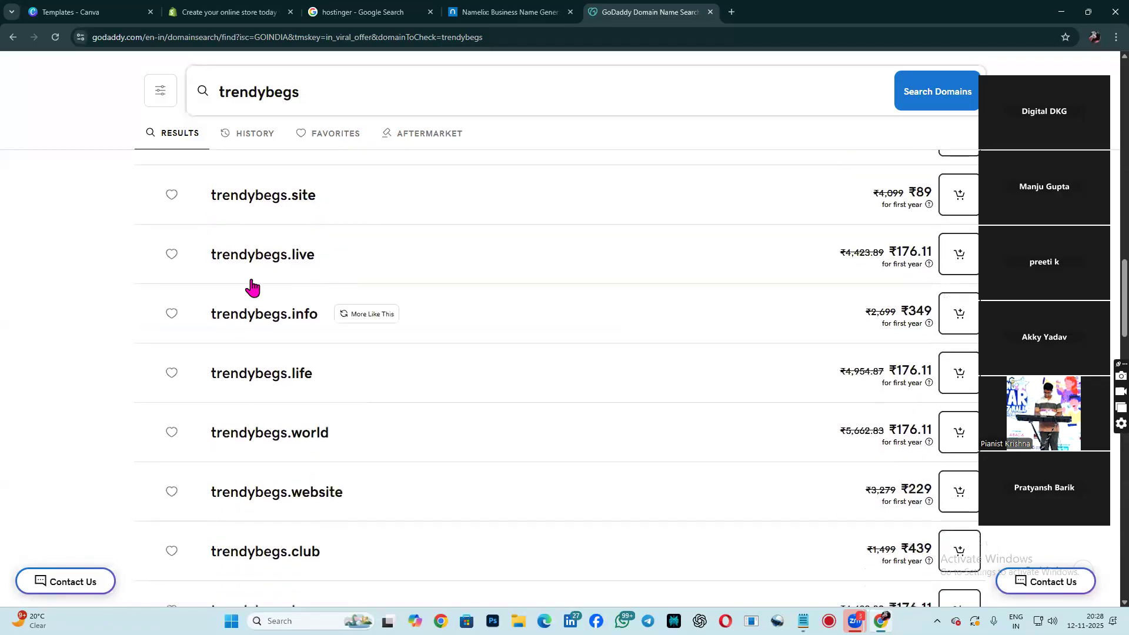
scroll(308, 316, "down", 4)
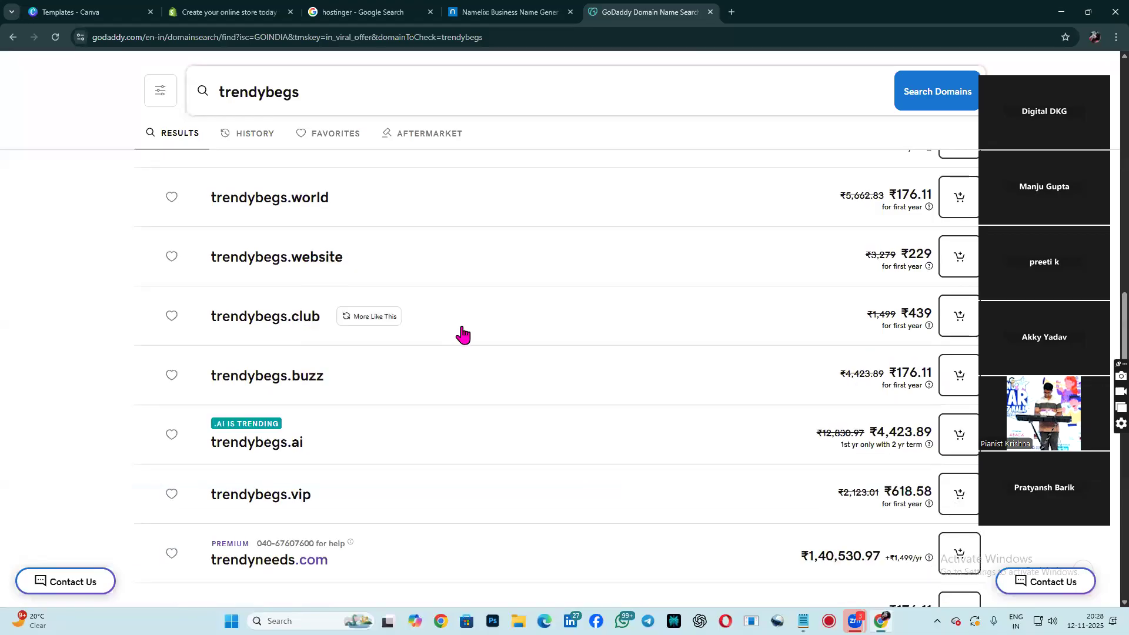
scroll(461, 331, "down", 2)
scroll(462, 333, "down", 5)
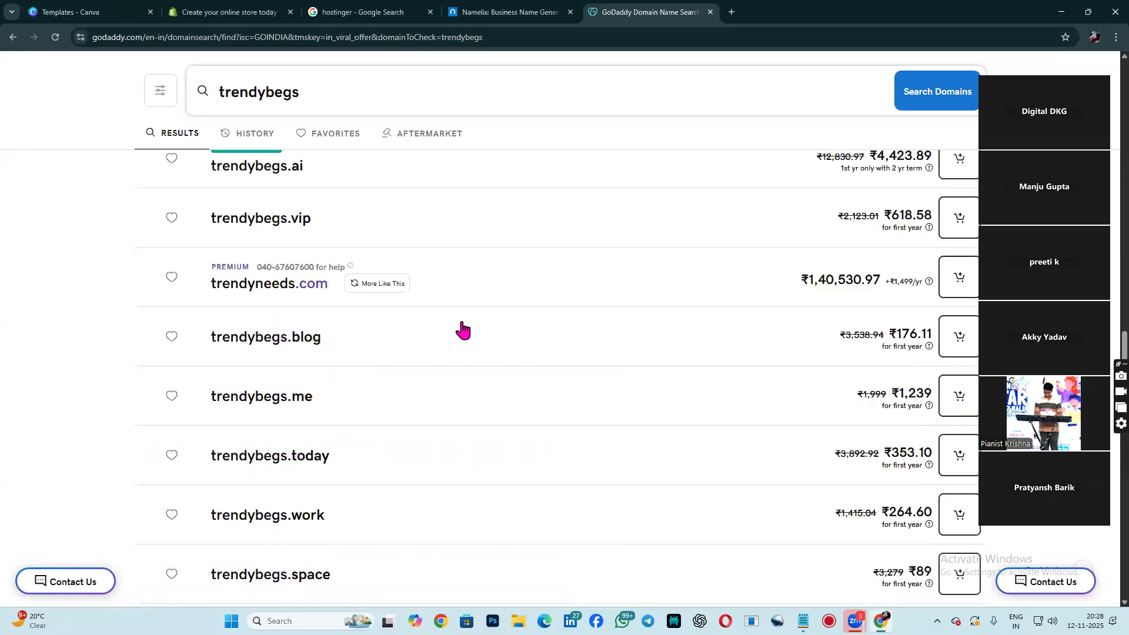
scroll(456, 321, "up", 6)
scroll(455, 319, "down", 3)
scroll(457, 320, "down", 3)
scroll(289, 401, "down", 1)
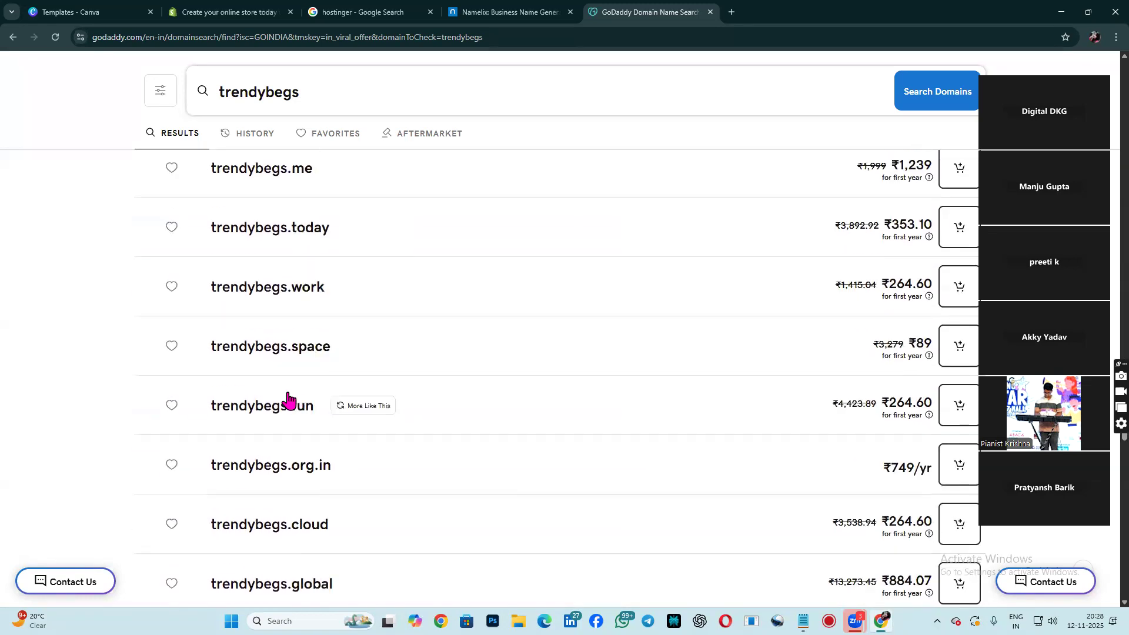
scroll(296, 403, "down", 3)
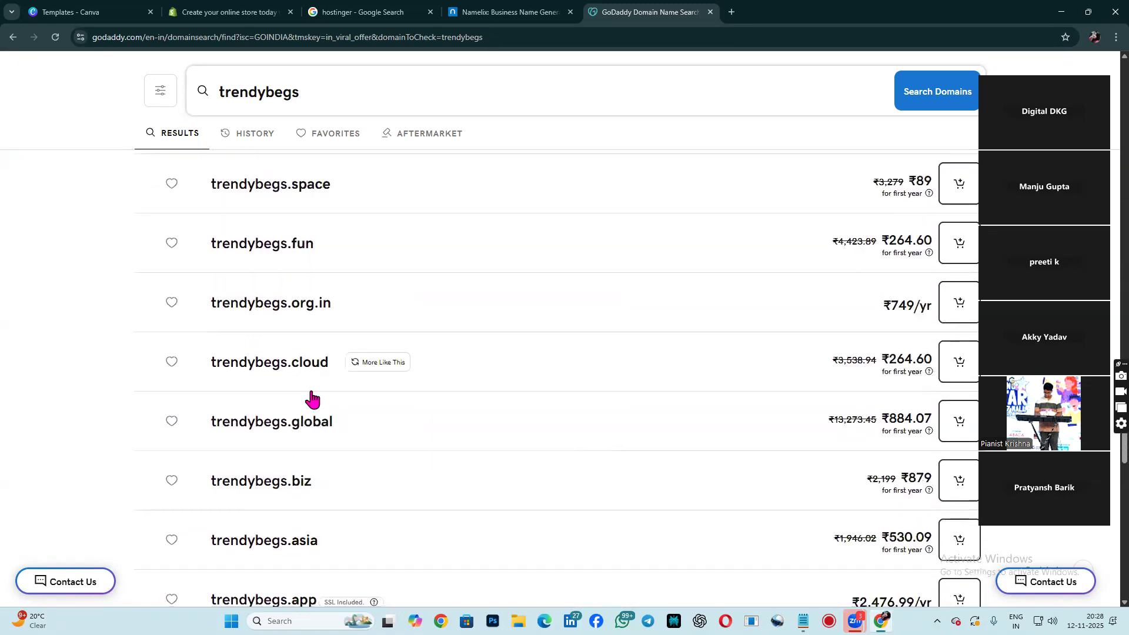
scroll(311, 398, "down", 2)
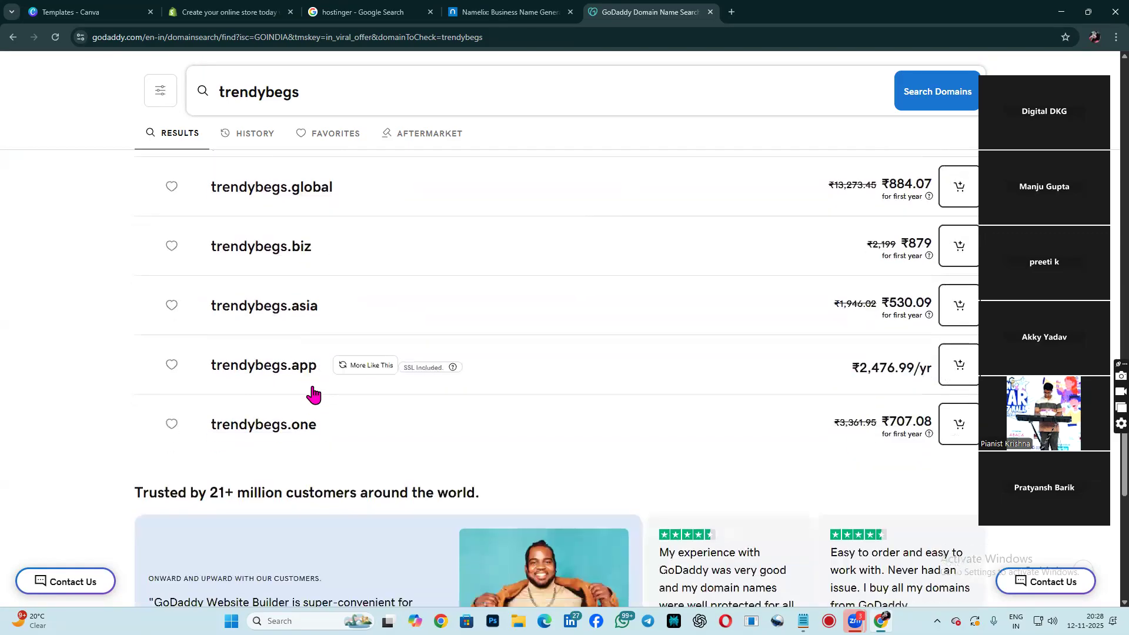
scroll(312, 382, "up", 2)
scroll(311, 381, "up", 9)
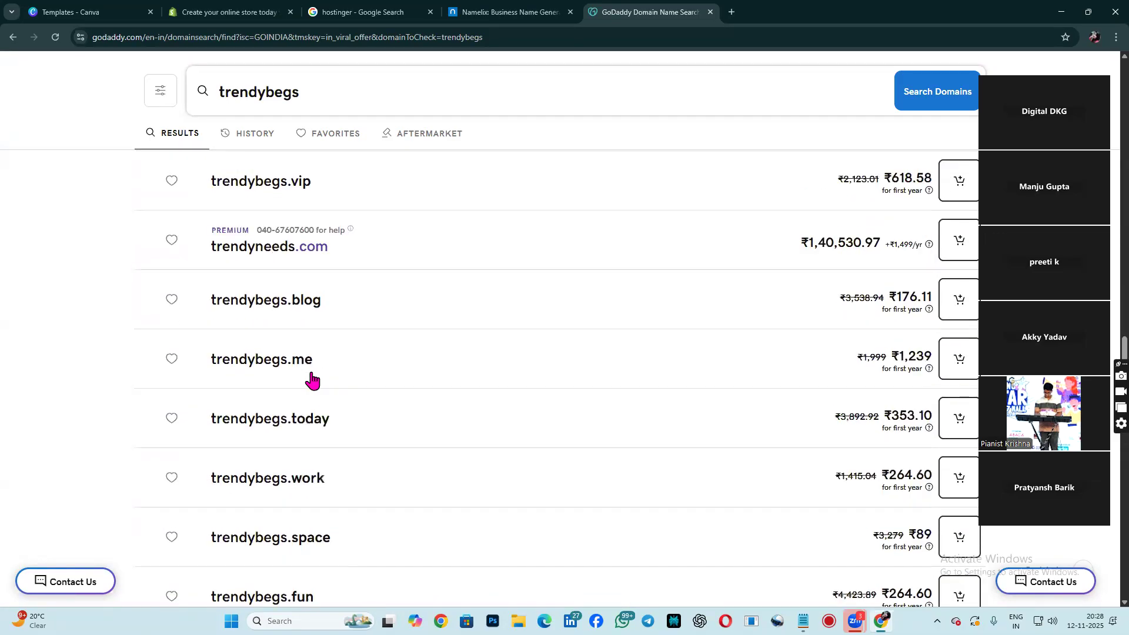
scroll(312, 381, "up", 10)
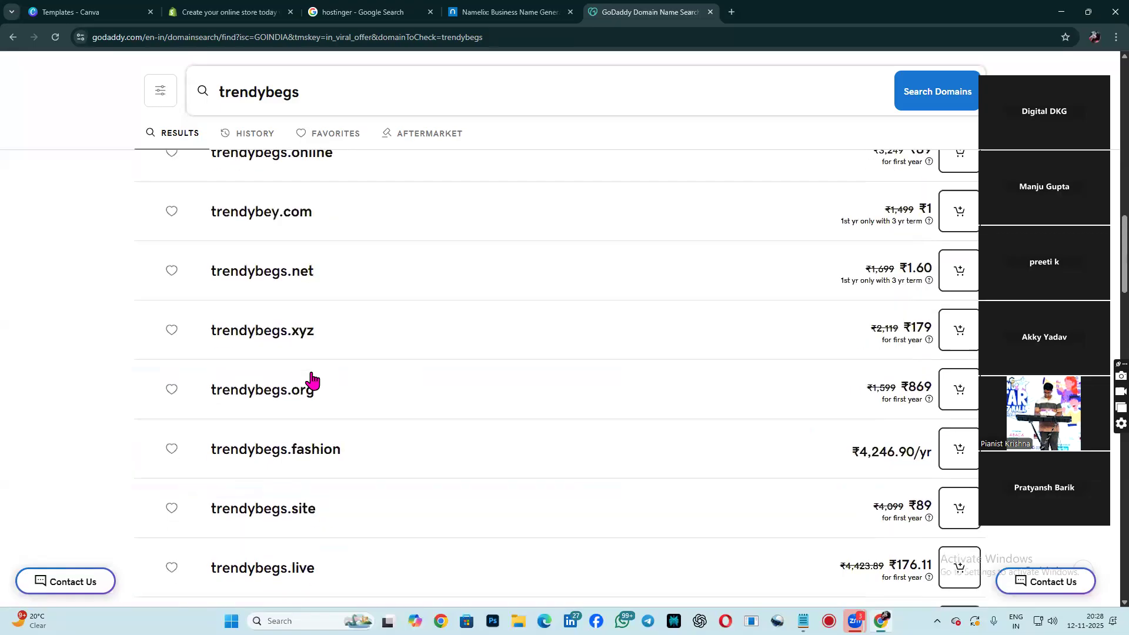
scroll(312, 380, "up", 10)
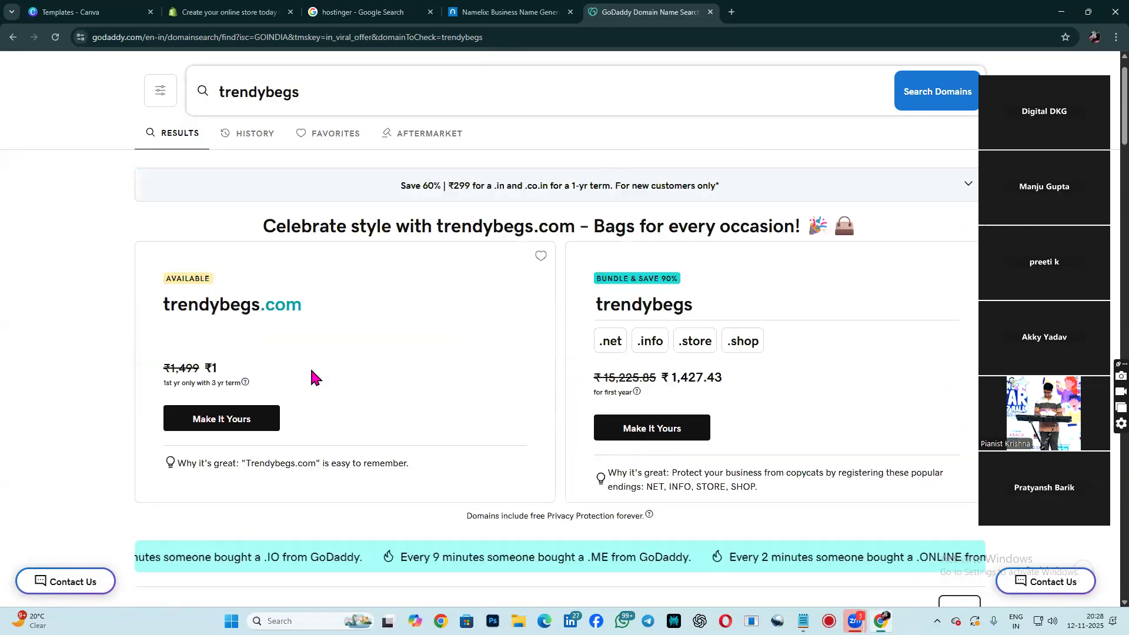
scroll(311, 378, "up", 1)
scroll(316, 373, "down", 3)
scroll(316, 374, "up", 3)
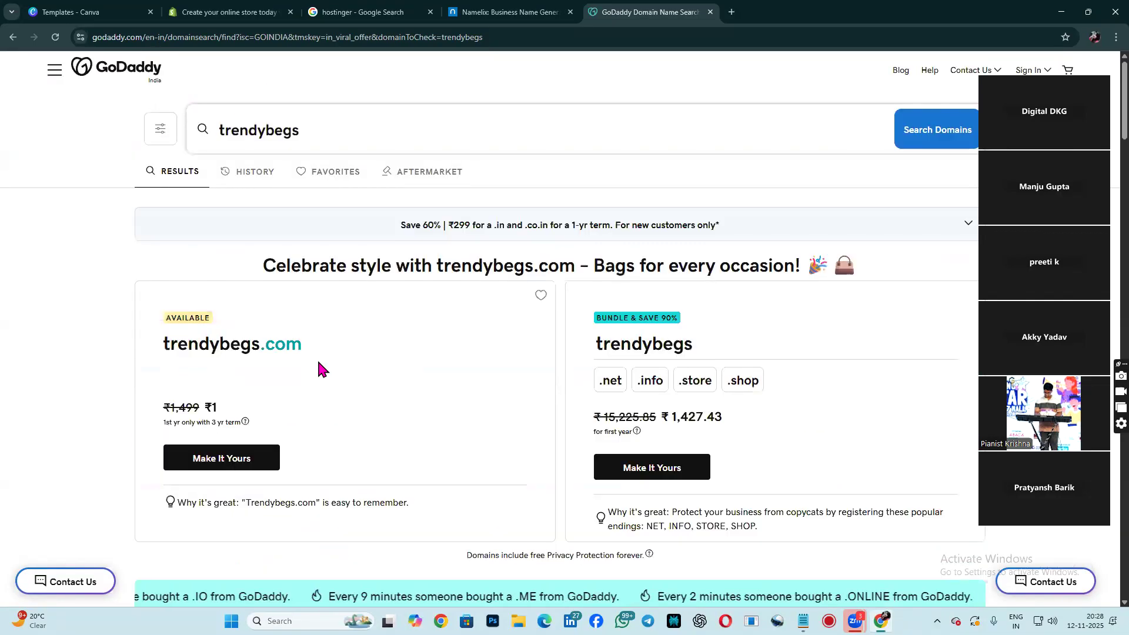
Replace the searched domain name with digitaldkg and check its availability.
left_click(314, 132)
key("BackSpace")
key("BackSpace")
key("BackSpace")
key("BackSpace")
key("BackSpace")
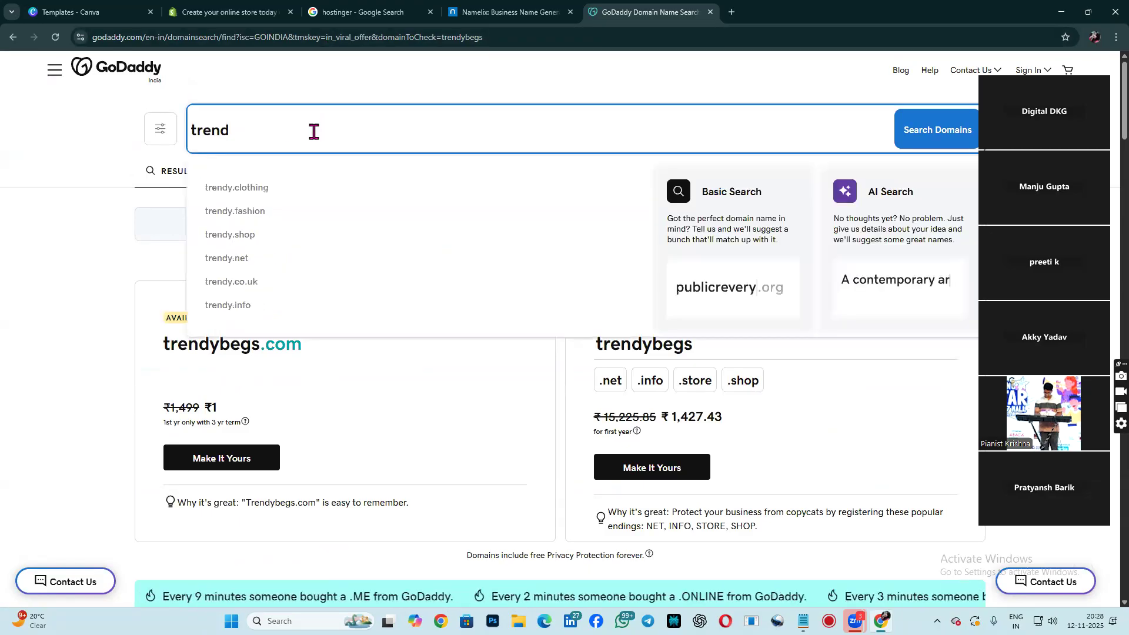
key("BackSpace")
key("BackSpace")
key("BackSpace")
key("BackSpace")
key("BackSpace")
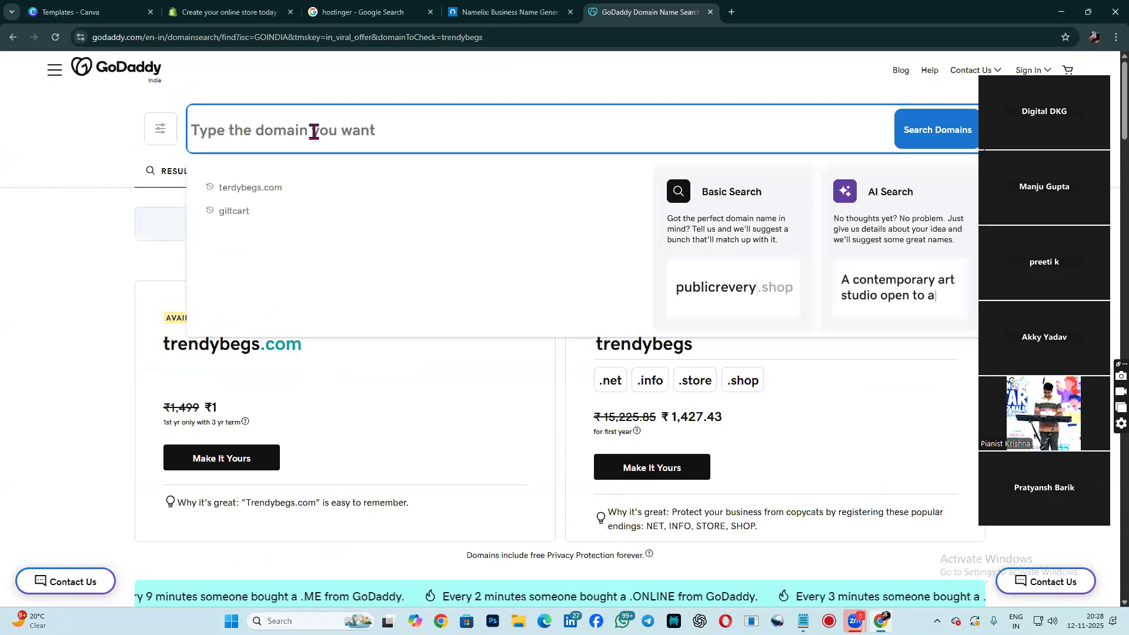
type("digita")
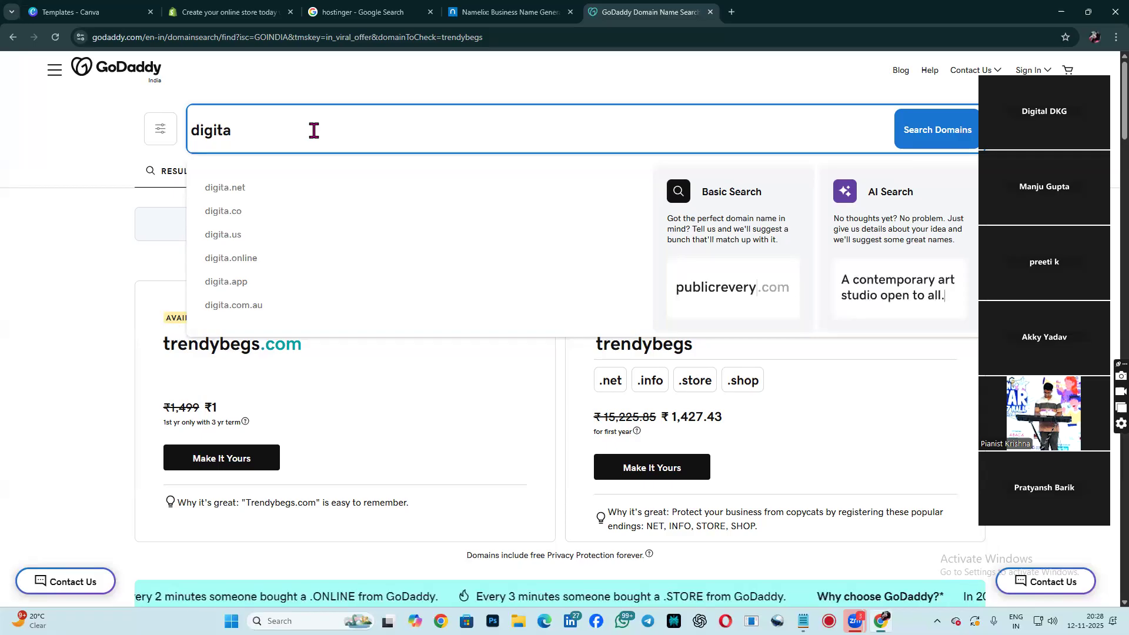
type("l")
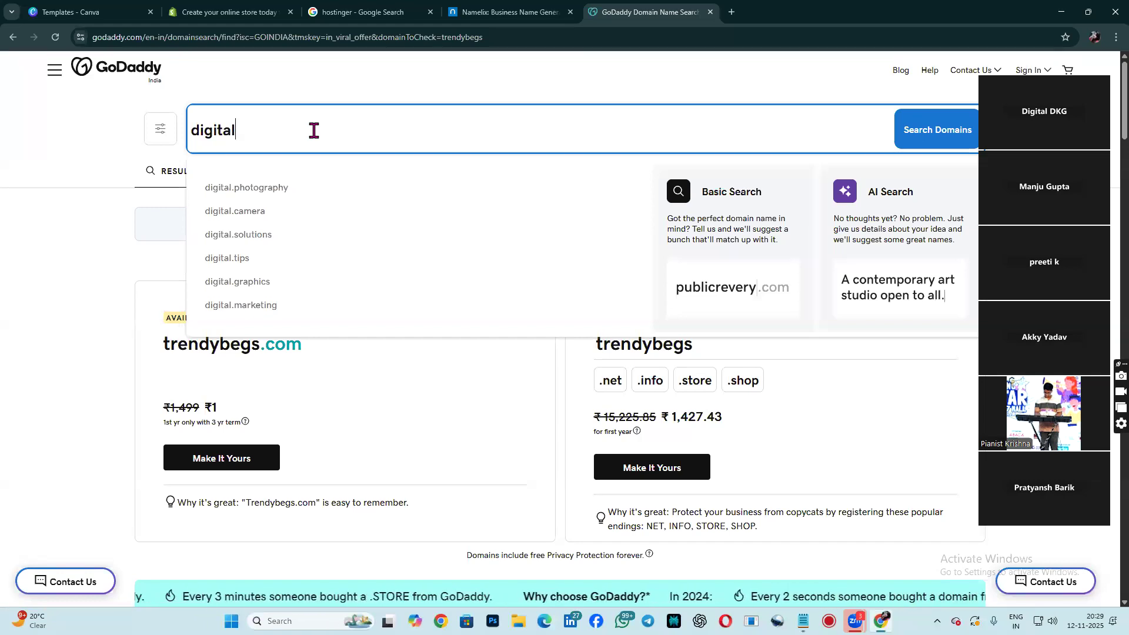
type("dkg")
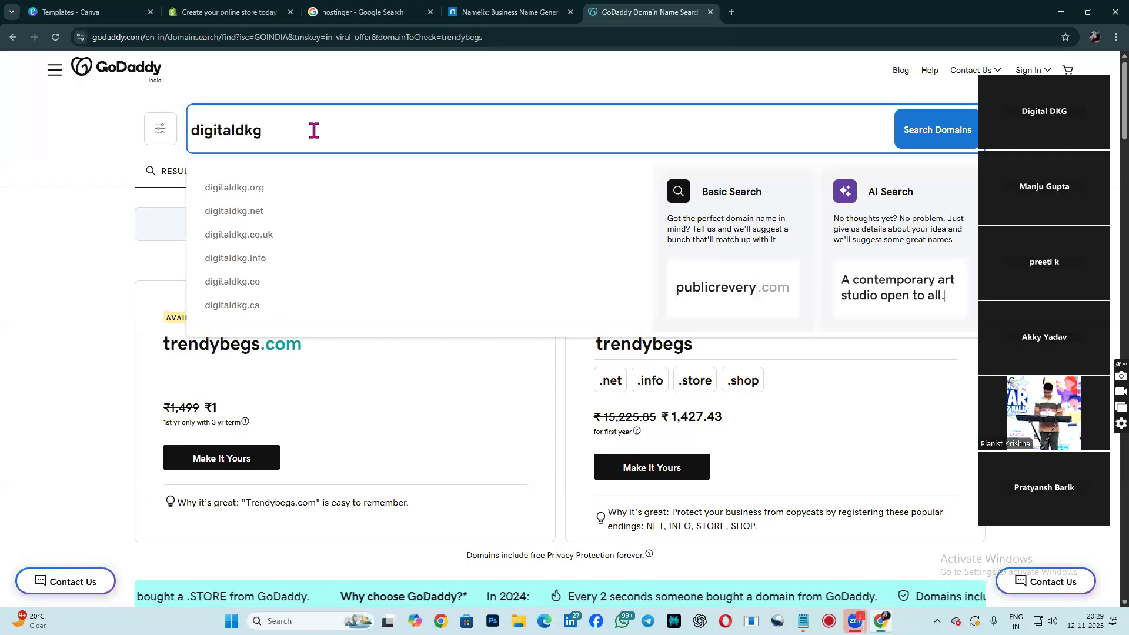
type(".c")
key("BackSpace")
key("BackSpace")
key("Return")
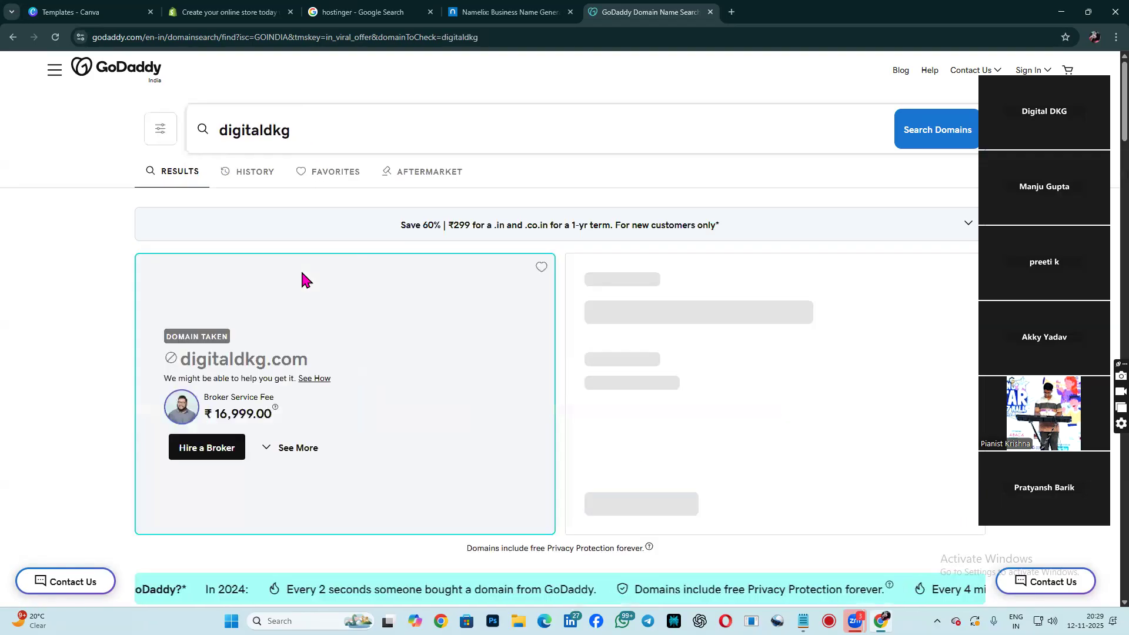
Look through the alternative domains and prices offered for digitaldkg.
scroll(301, 277, "down", 5)
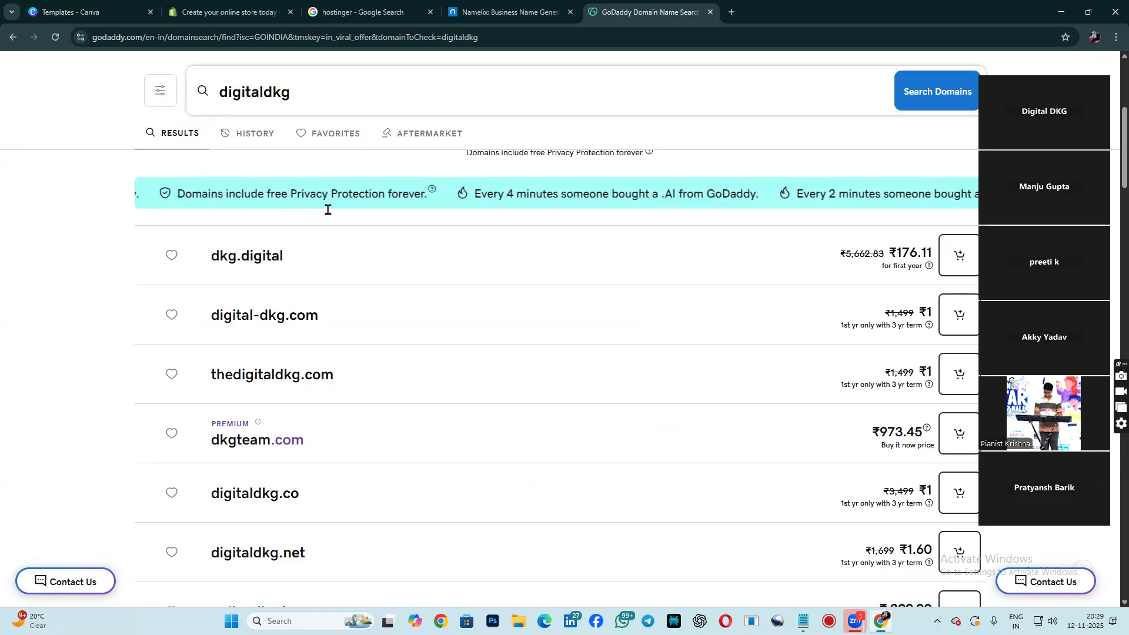
scroll(337, 259, "up", 2)
scroll(337, 259, "up", 3)
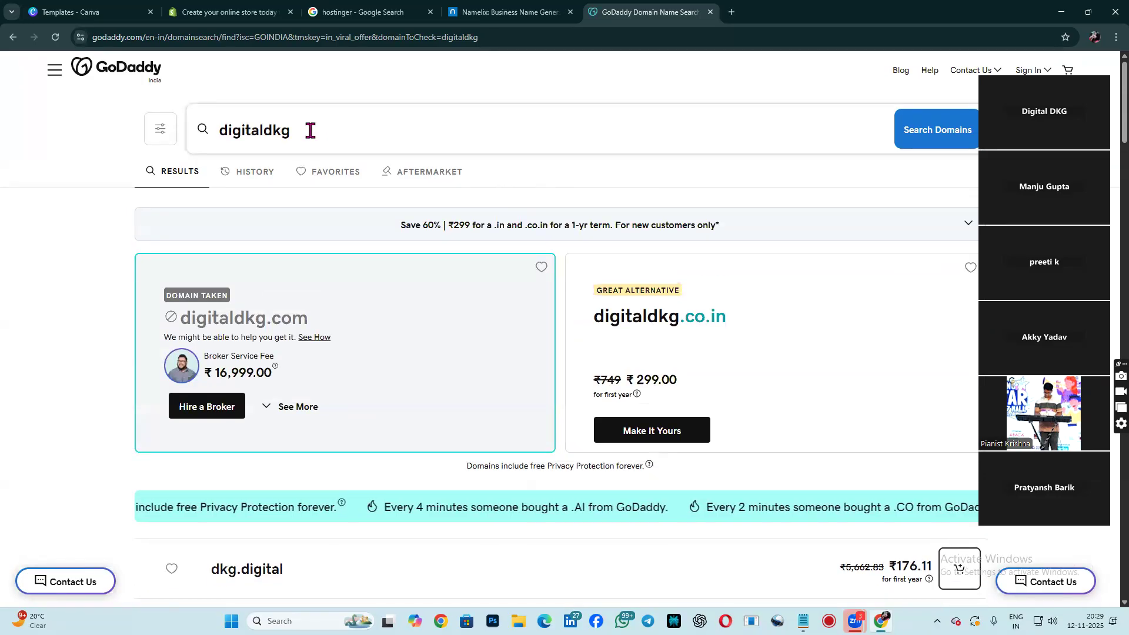
Replace the searched domain name with the recent search trendybegs.
left_click(310, 130)
key("BackSpace")
key("BackSpace")
key("BackSpace")
key("BackSpace")
key("BackSpace")
key("BackSpace")
key("BackSpace")
key("BackSpace")
key("BackSpace")
key("BackSpace")
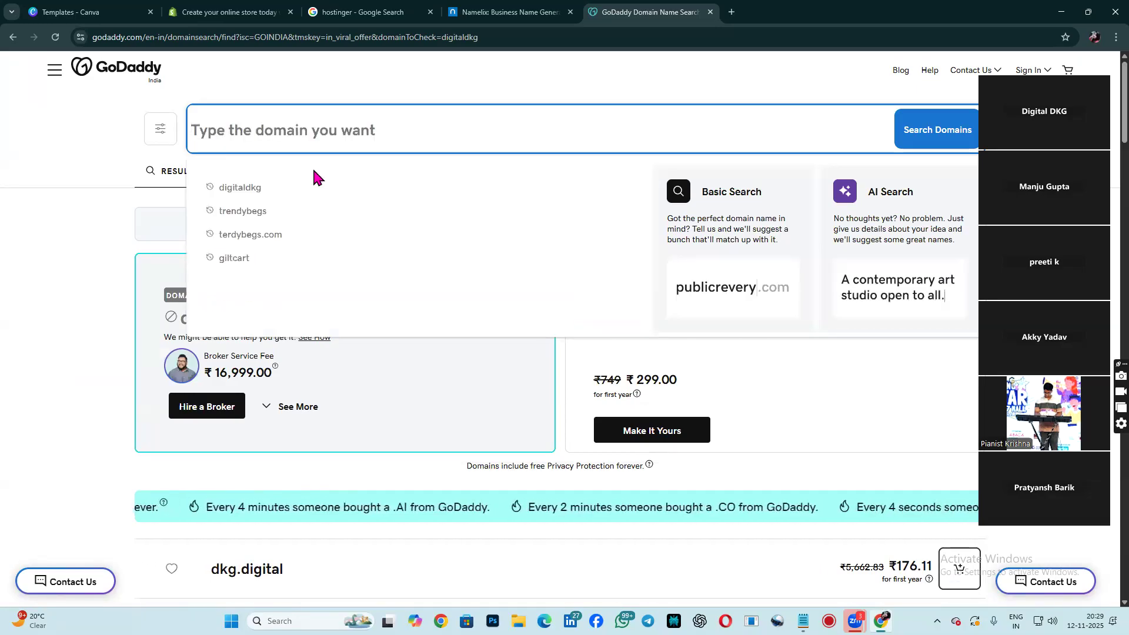
left_click(245, 210)
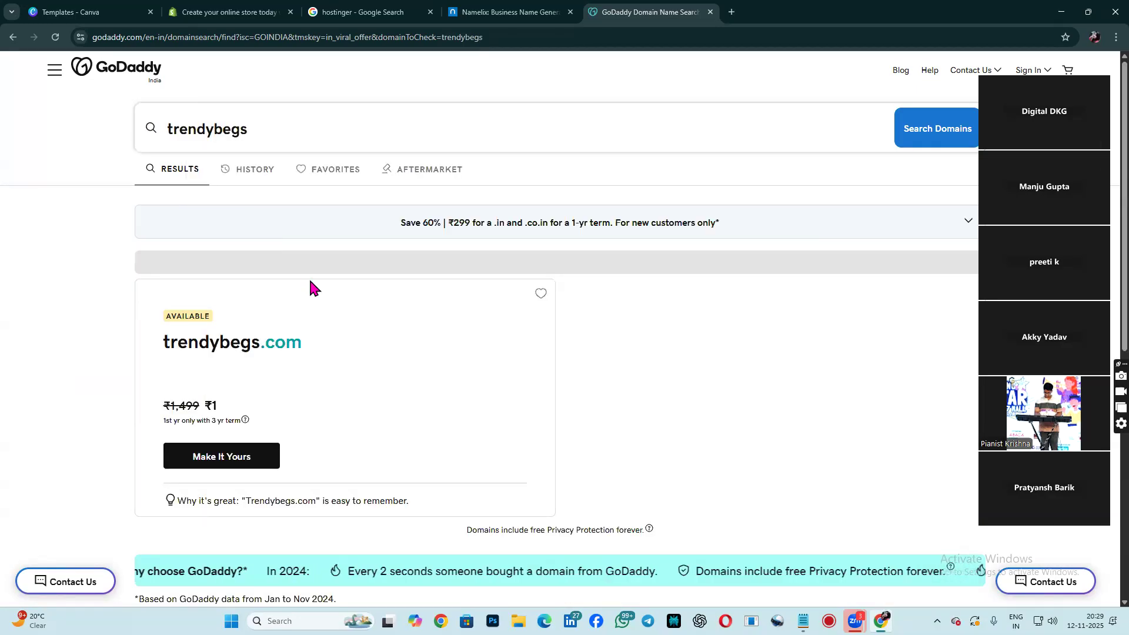
Compare the trendybegs extension prices, add trendybegs.shop to the cart and continue to its registration options.
scroll(336, 364, "down", 3)
scroll(339, 365, "down", 4)
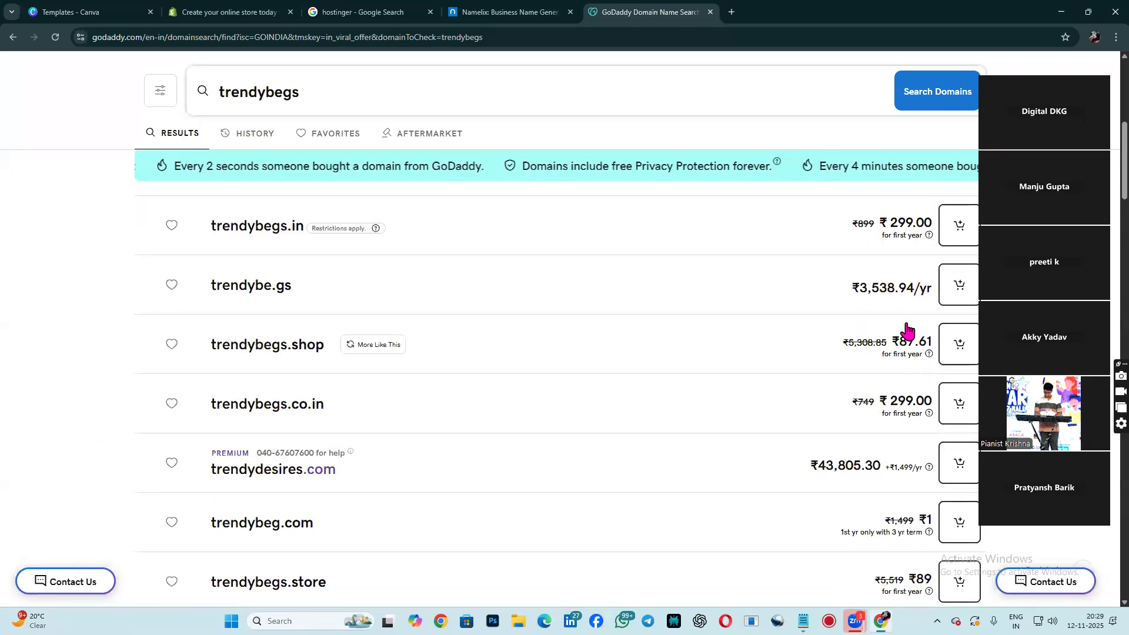
scroll(888, 424, "down", 1)
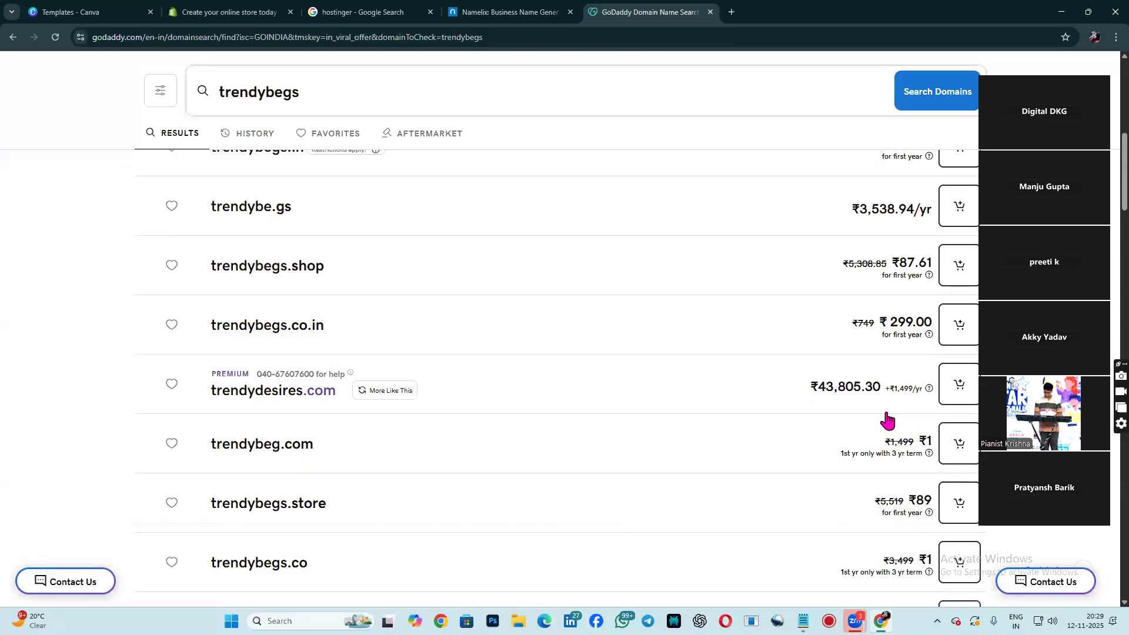
scroll(885, 421, "up", 1)
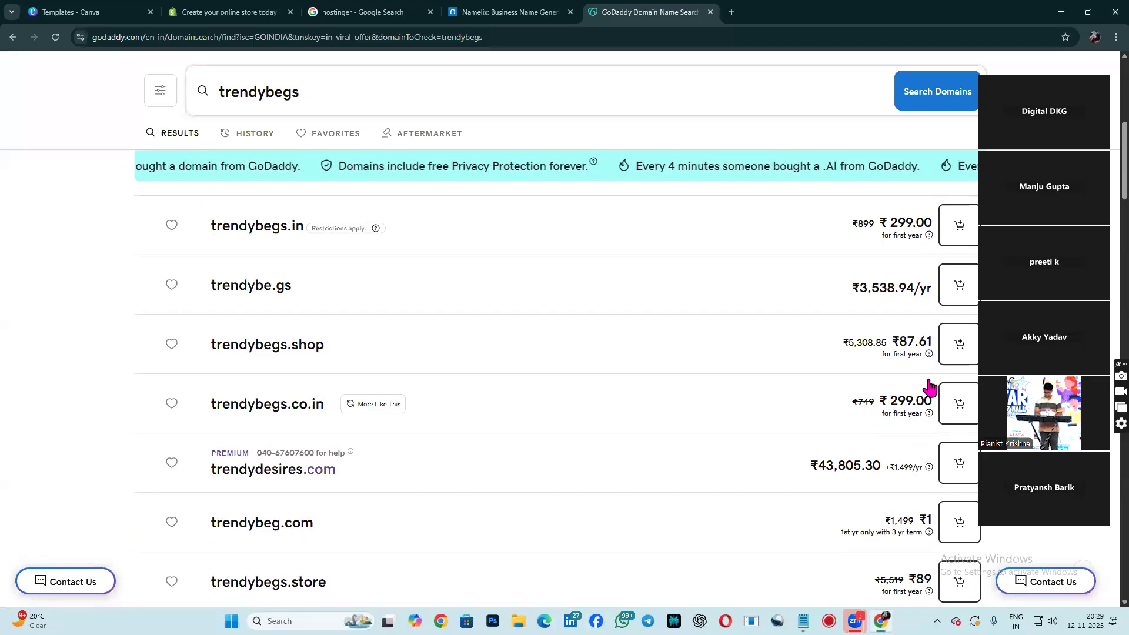
left_click(960, 354)
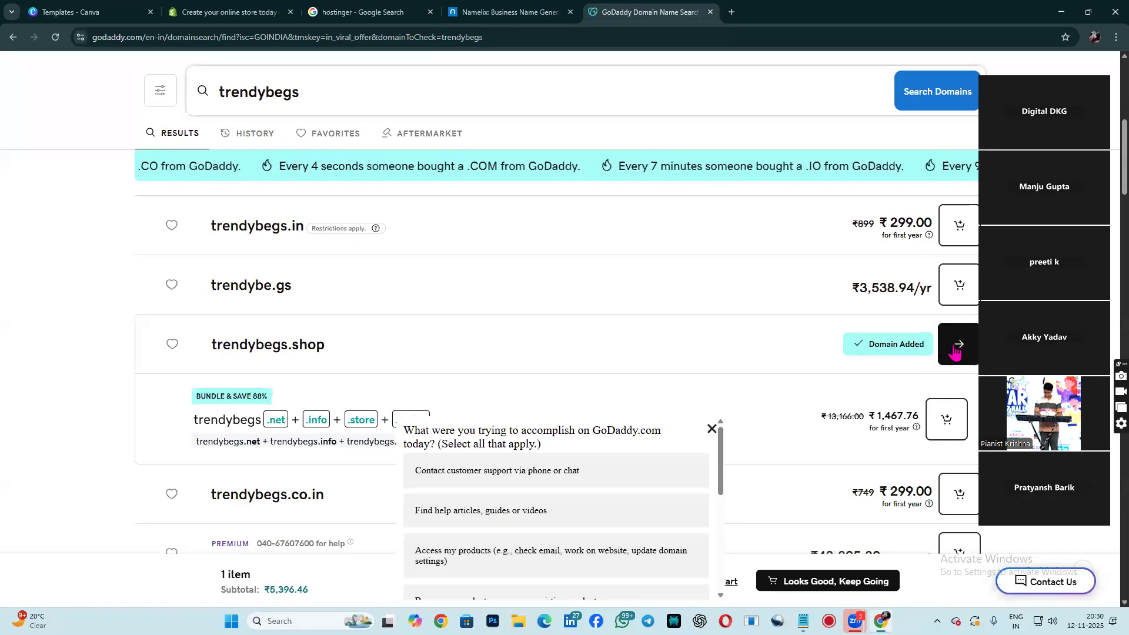
left_click(954, 351)
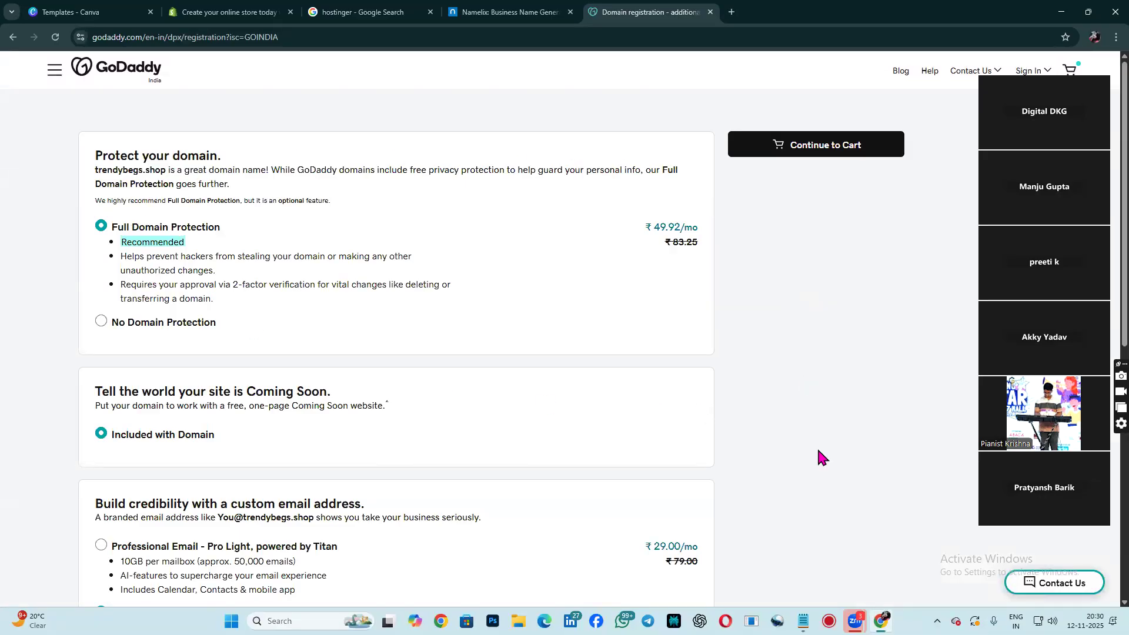
Review the domain protection, Coming Soon website and custom email options for trendybegs.shop, and continue to the cart.
scroll(492, 305, "down", 1)
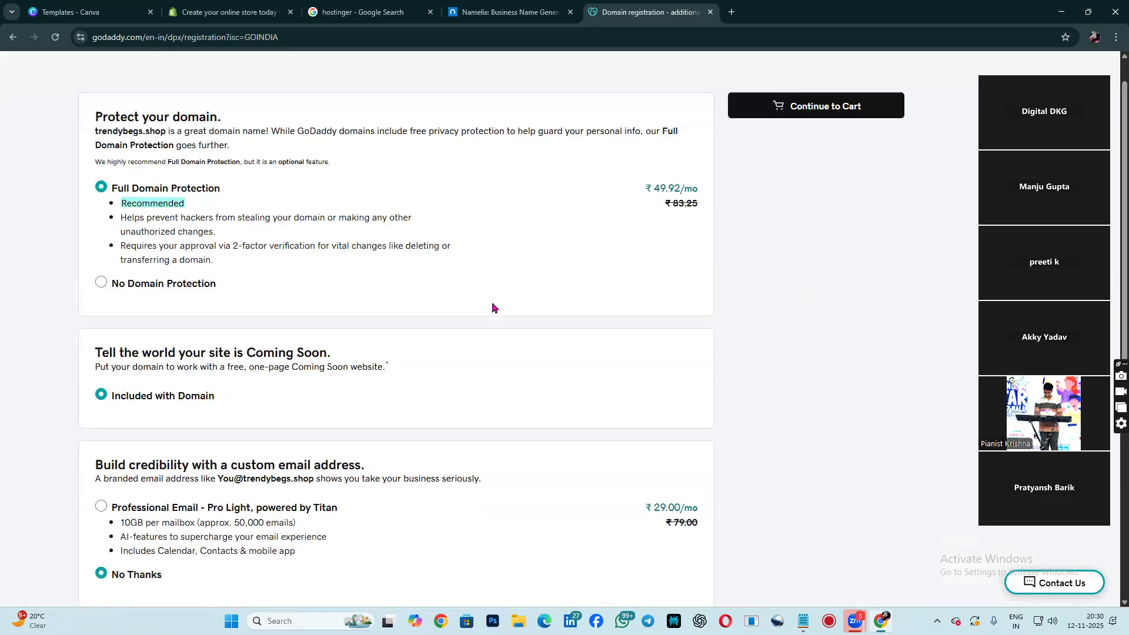
scroll(493, 307, "down", 2)
scroll(492, 307, "down", 5)
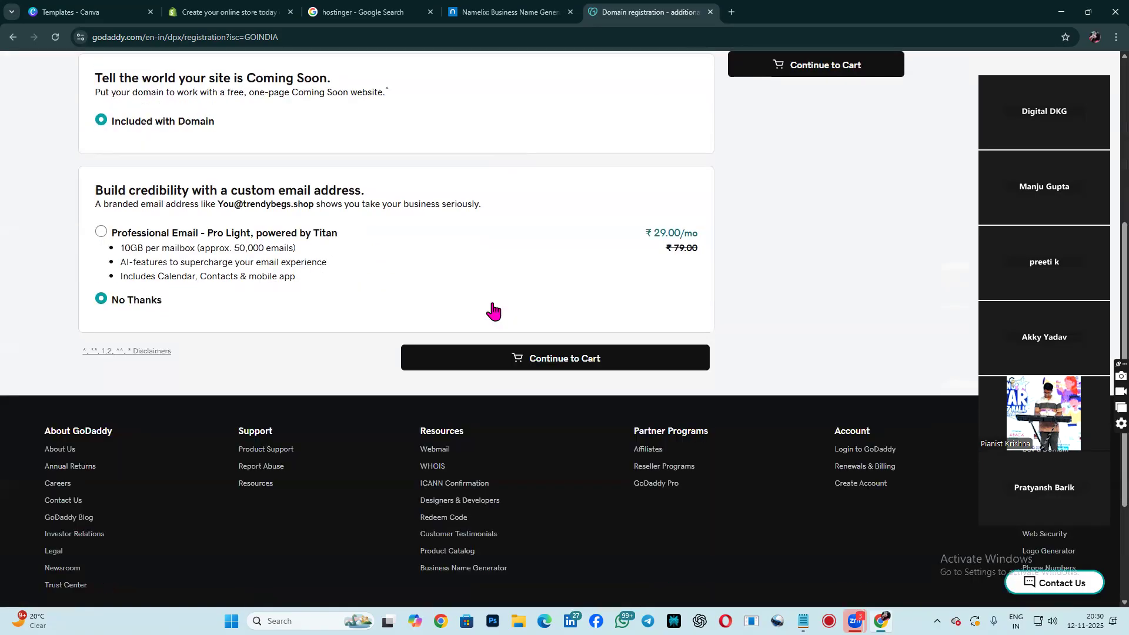
scroll(493, 308, "up", 3)
scroll(497, 309, "up", 5)
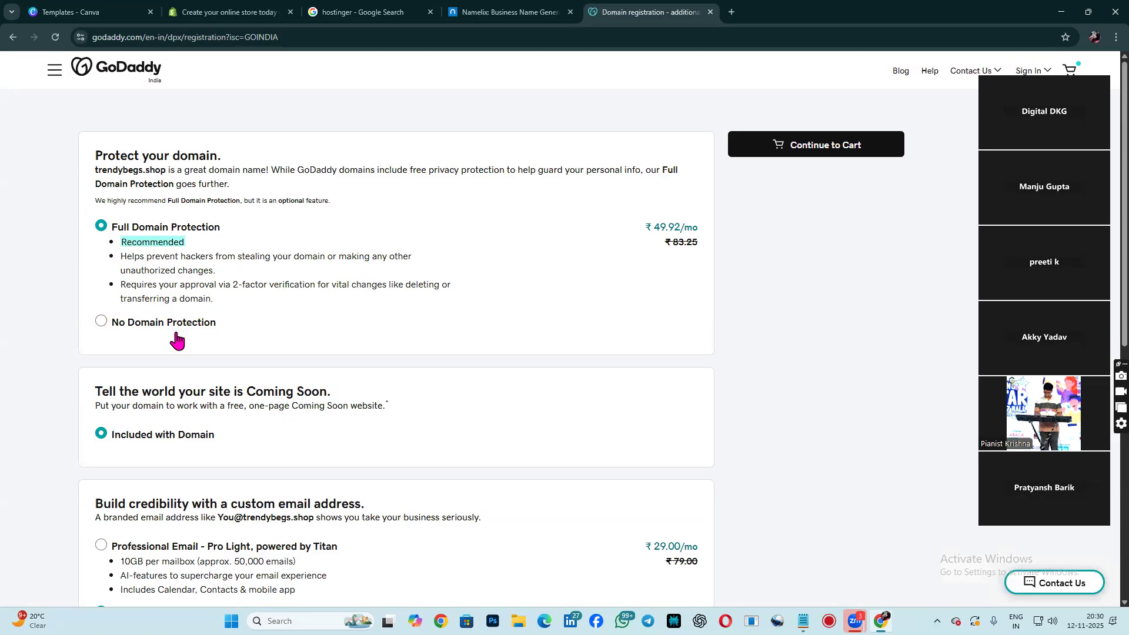
scroll(181, 325, "down", 3)
scroll(181, 325, "up", 2)
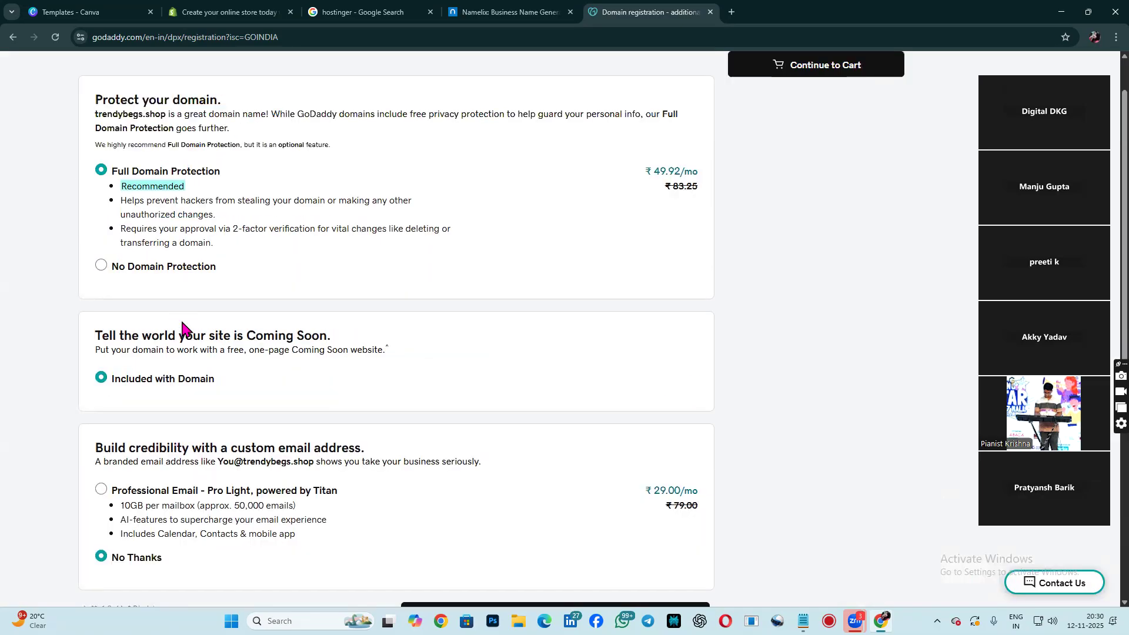
scroll(824, 178, "up", 1)
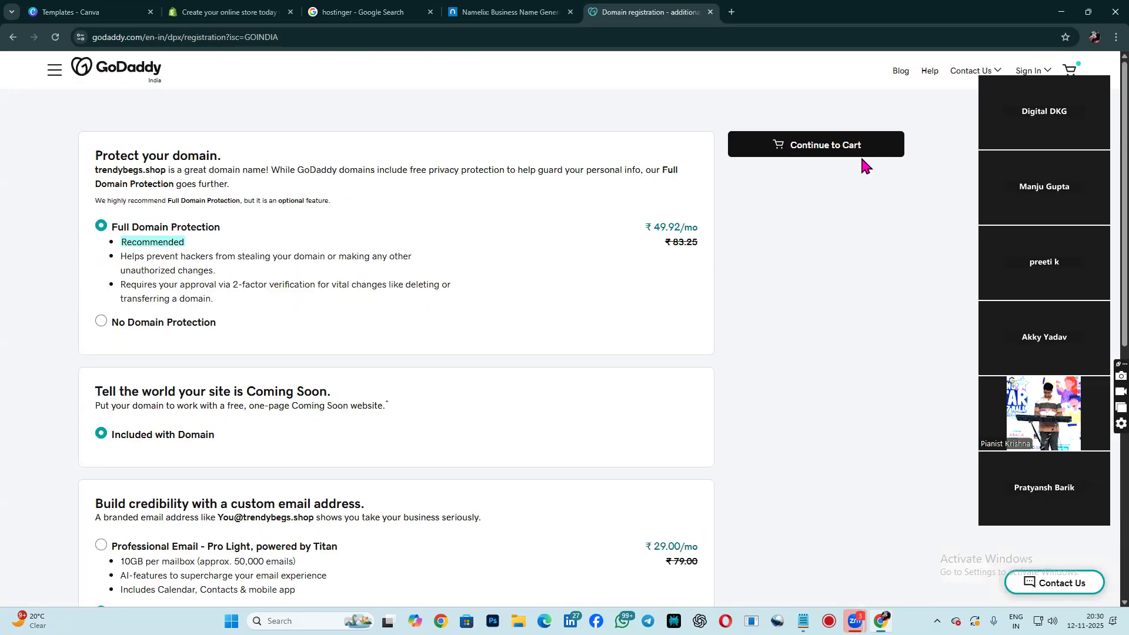
left_click(820, 156)
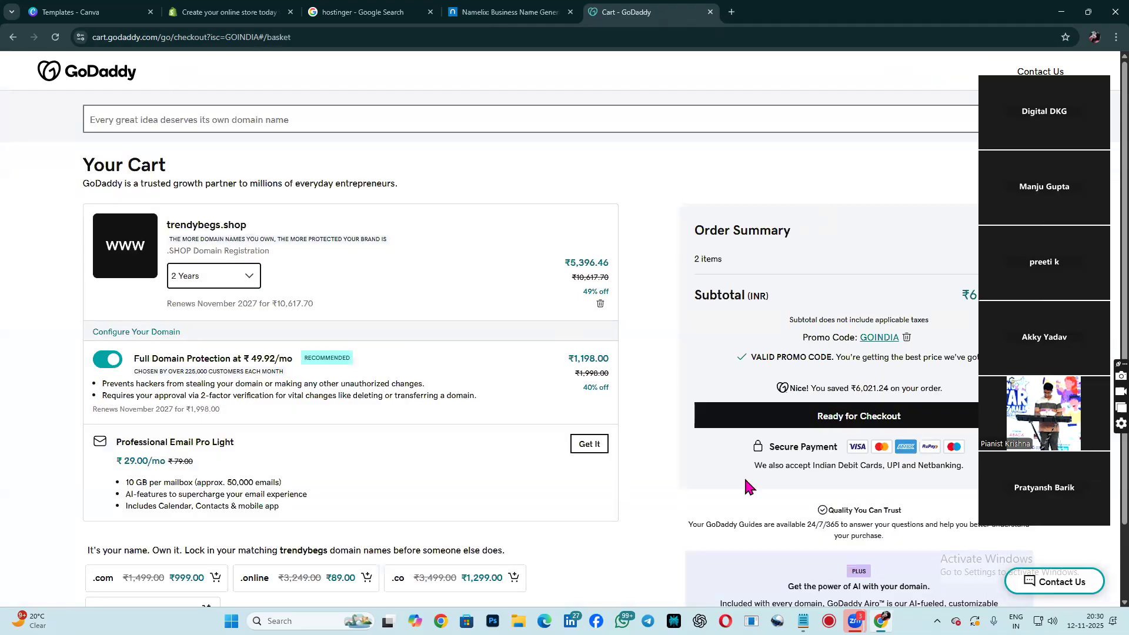
Review the cart and set the trendybegs.shop registration term to 1 Year.
scroll(621, 393, "down", 1)
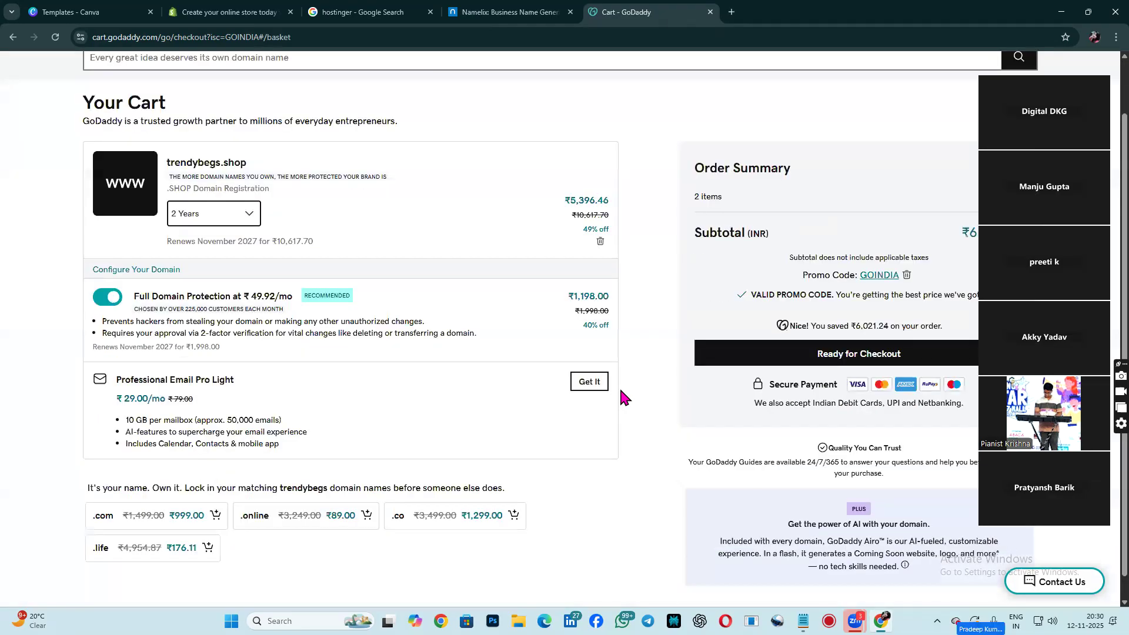
scroll(620, 388, "up", 1)
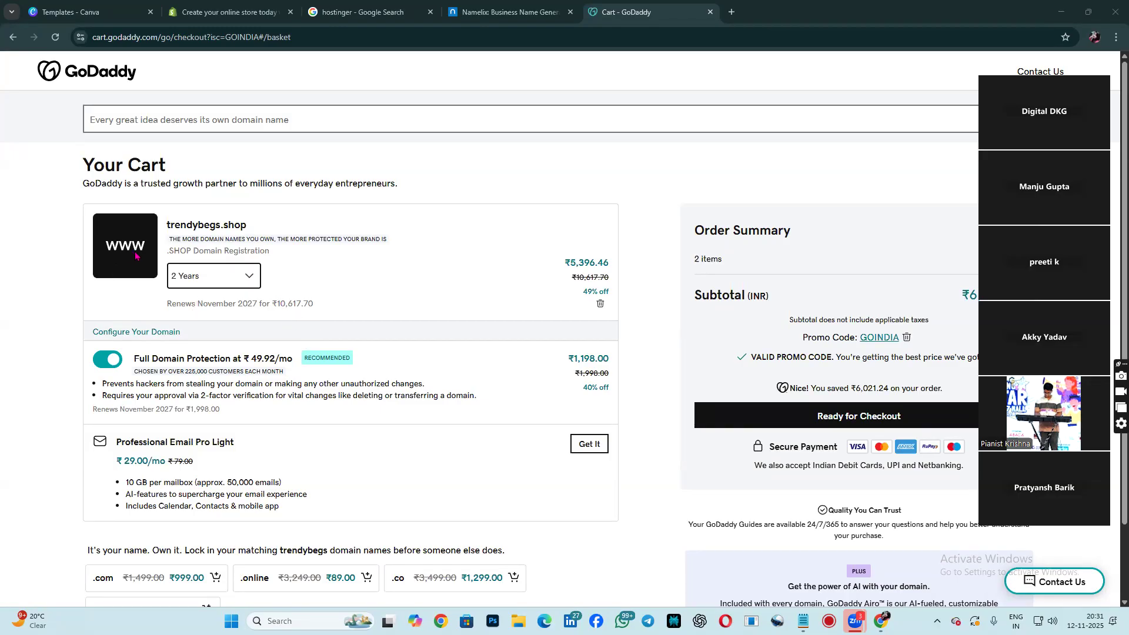
left_click(252, 285)
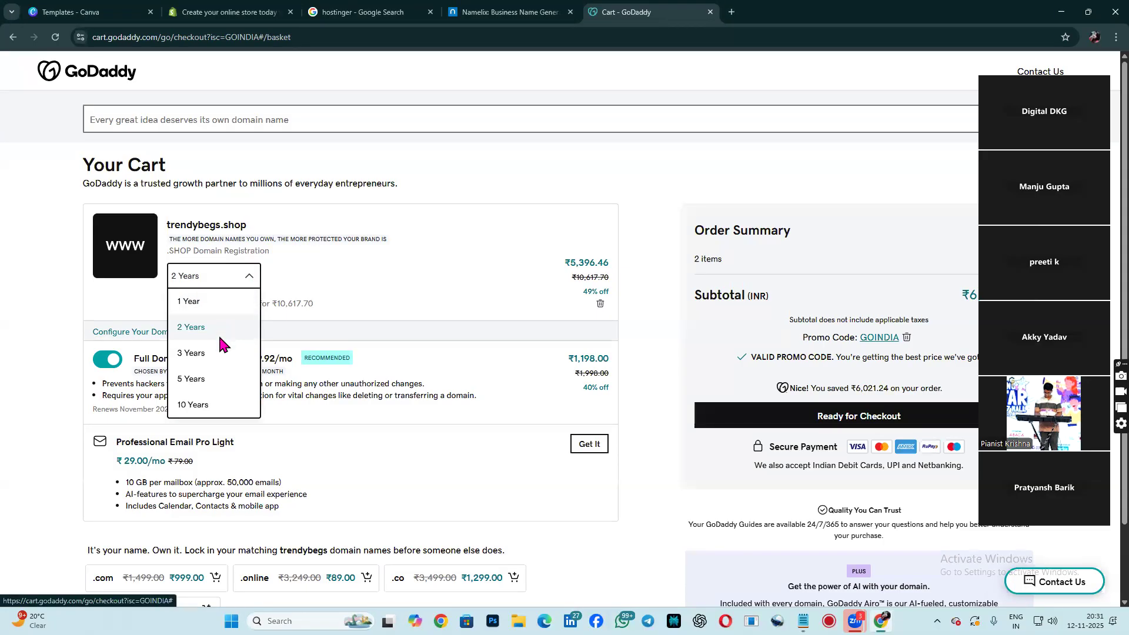
scroll(222, 329, "down", 2)
scroll(226, 336, "up", 1)
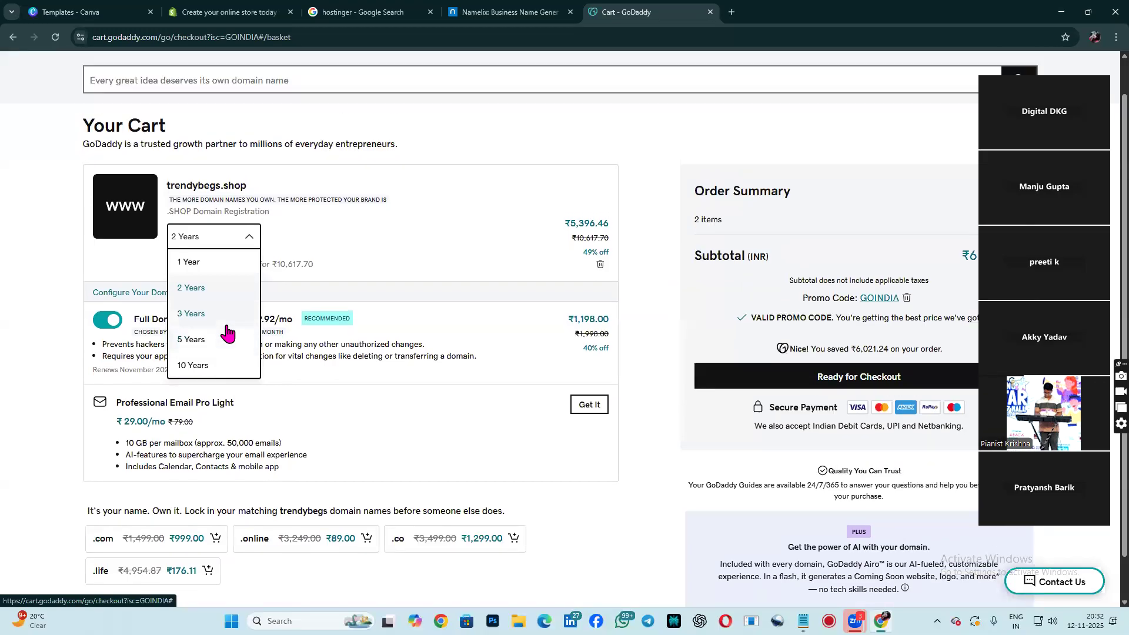
left_click(195, 268)
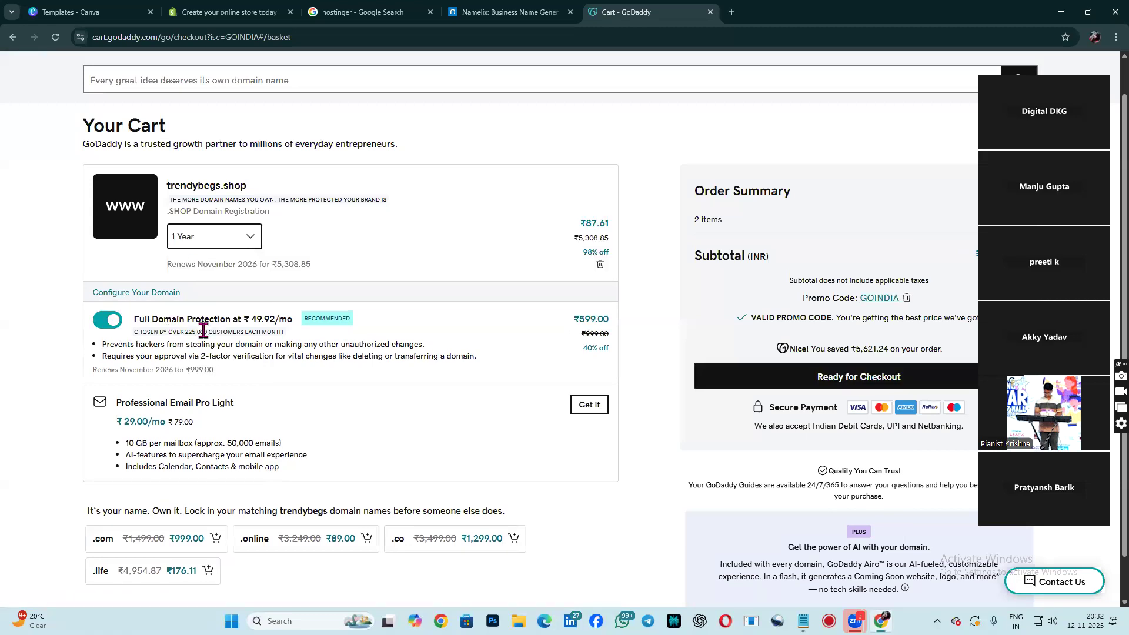
Switch Full Domain Protection off and back on in the cart, and proceed to checkout.
left_click(106, 324)
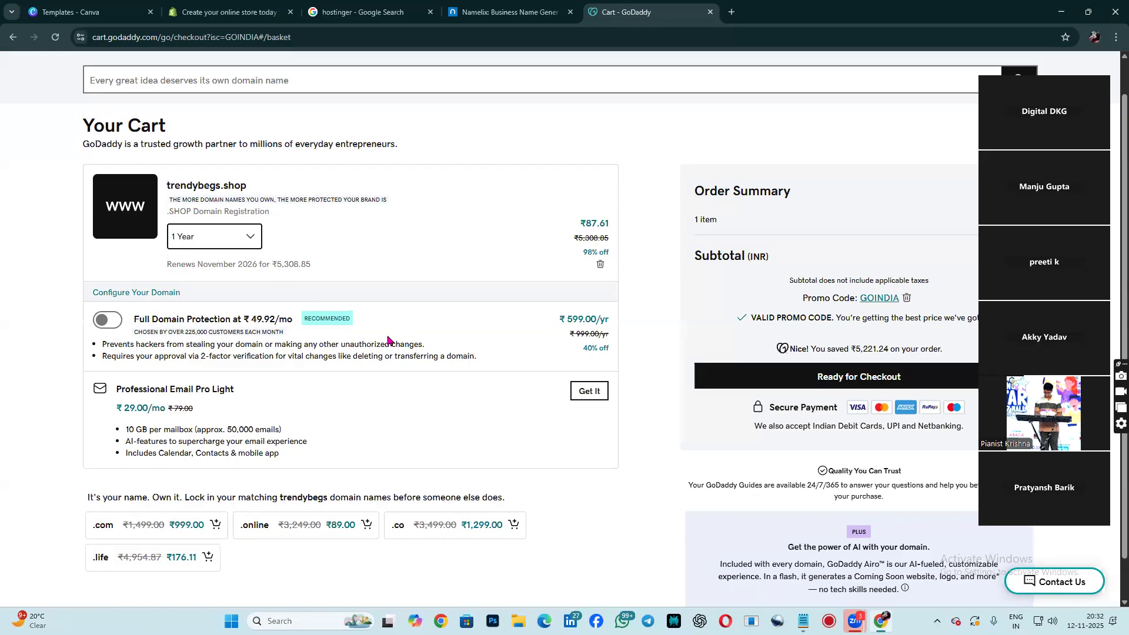
left_click(109, 324)
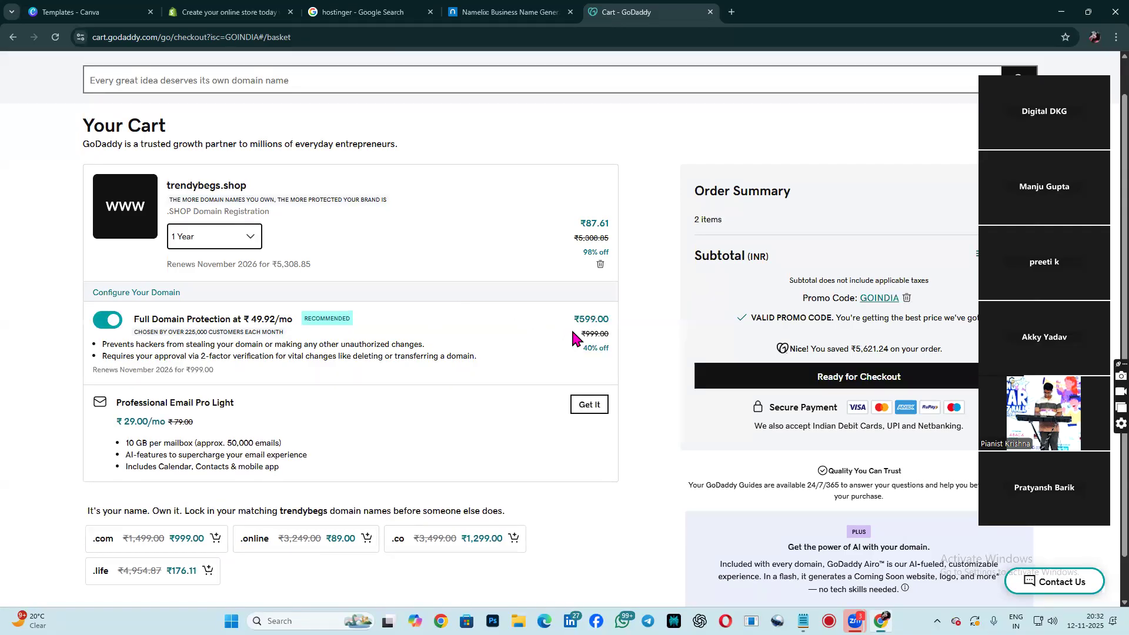
scroll(573, 338, "down", 1)
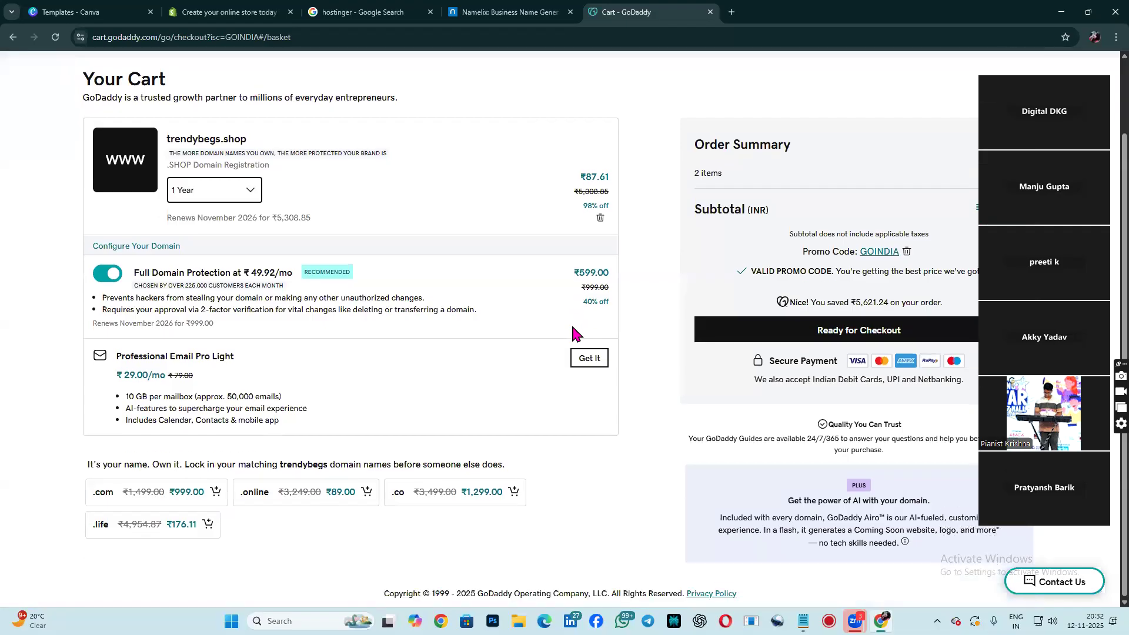
scroll(559, 335, "up", 2)
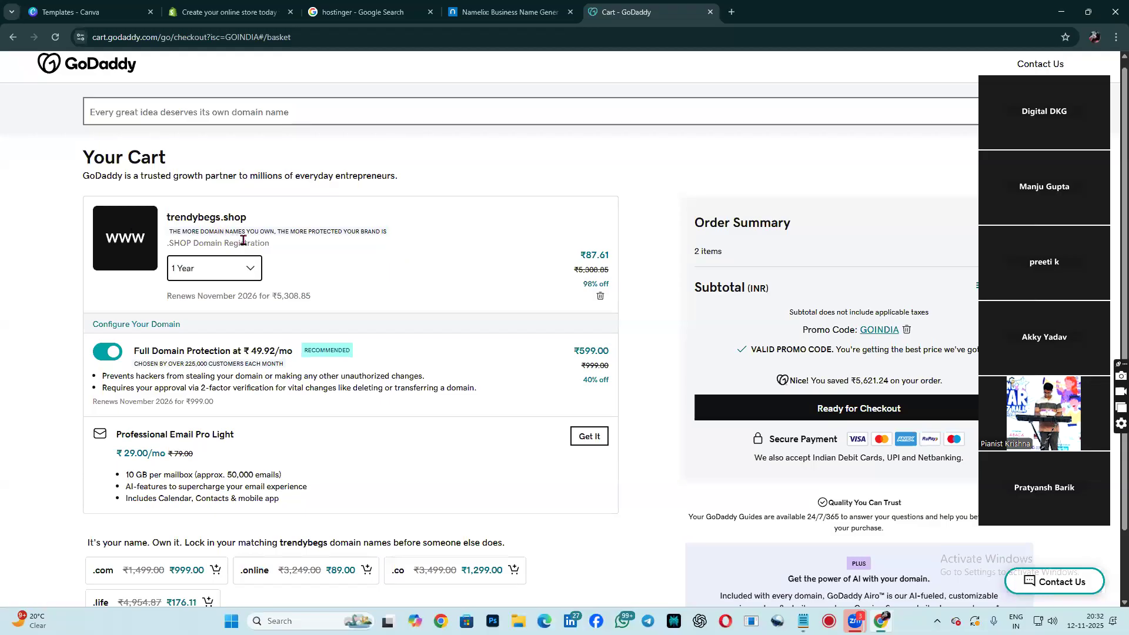
left_click(843, 410)
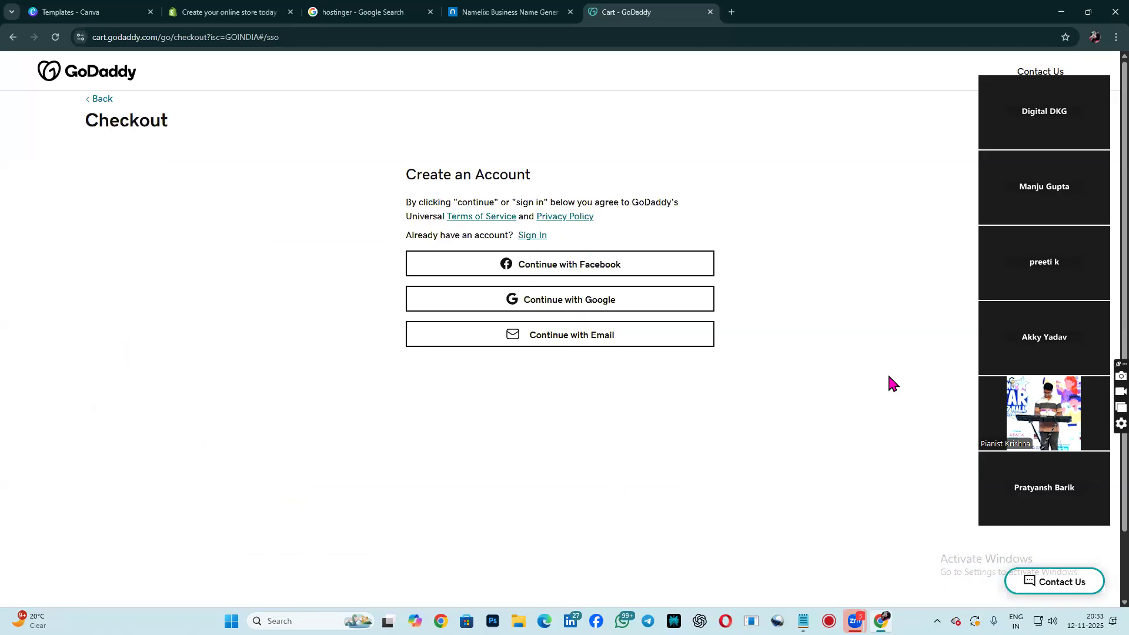
Go back from the checkout's account creation page to the trendybegs domain search results.
left_click(13, 38)
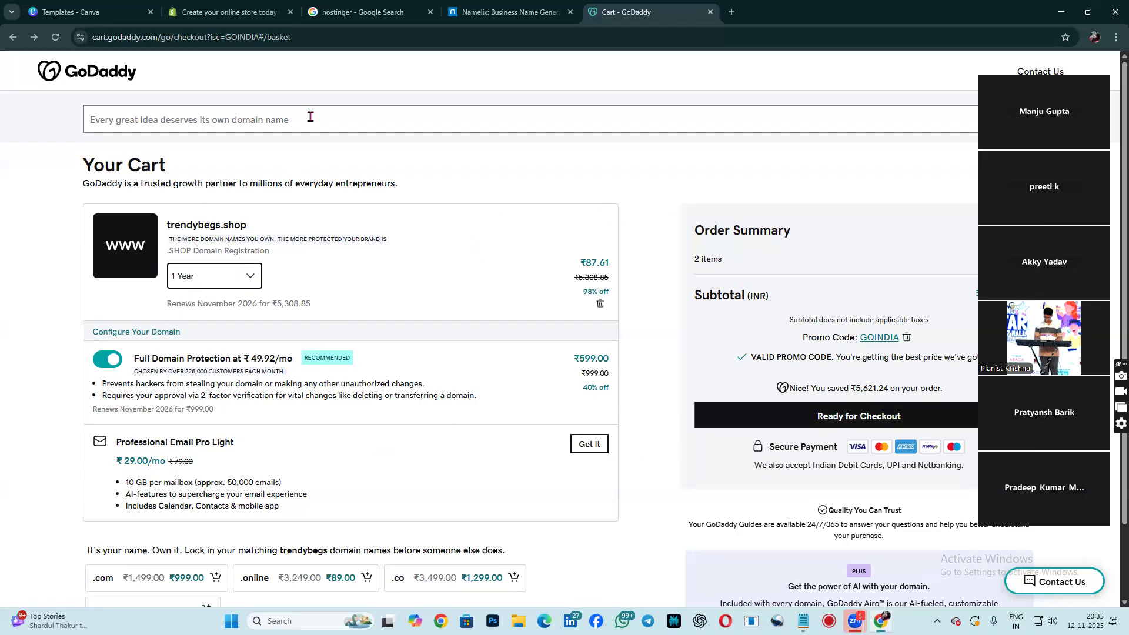
left_click(8, 42)
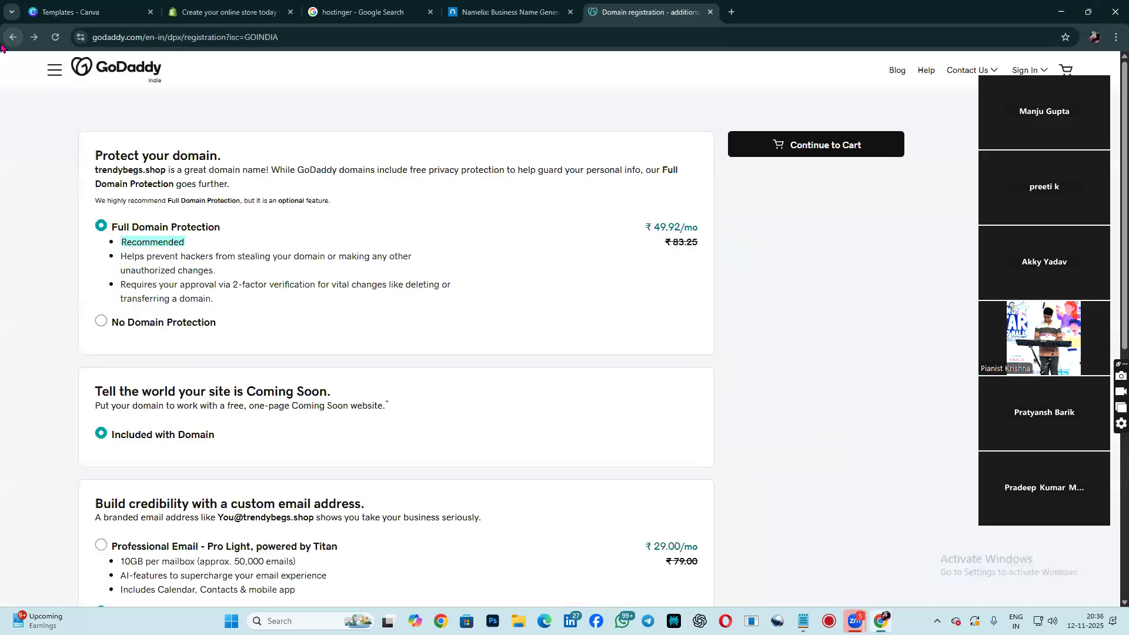
left_click(7, 42)
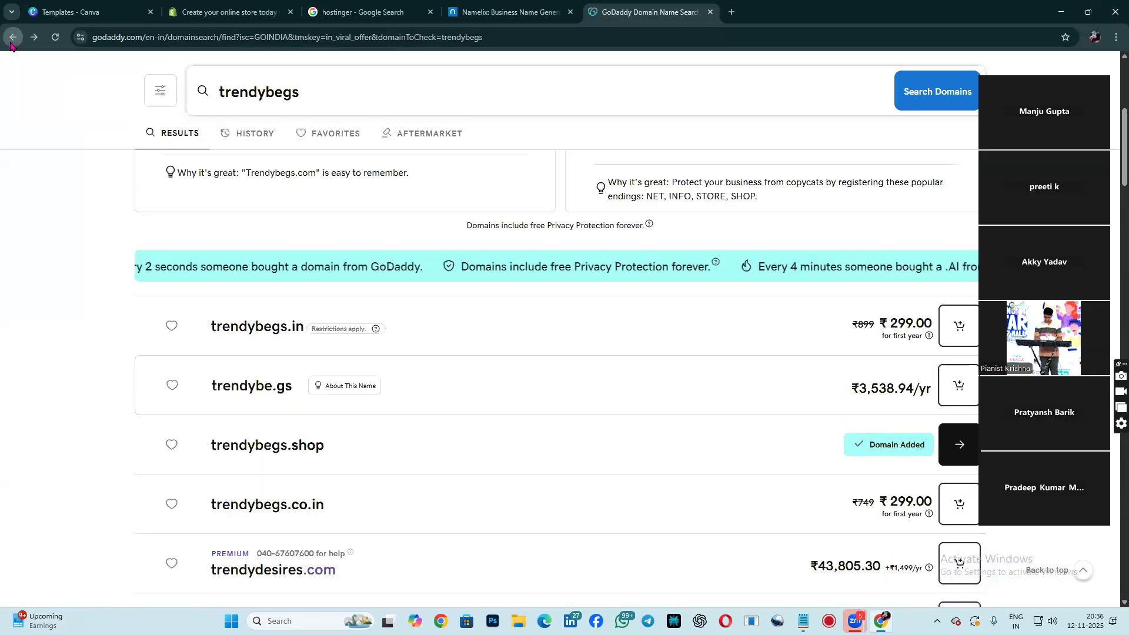
left_click(11, 42)
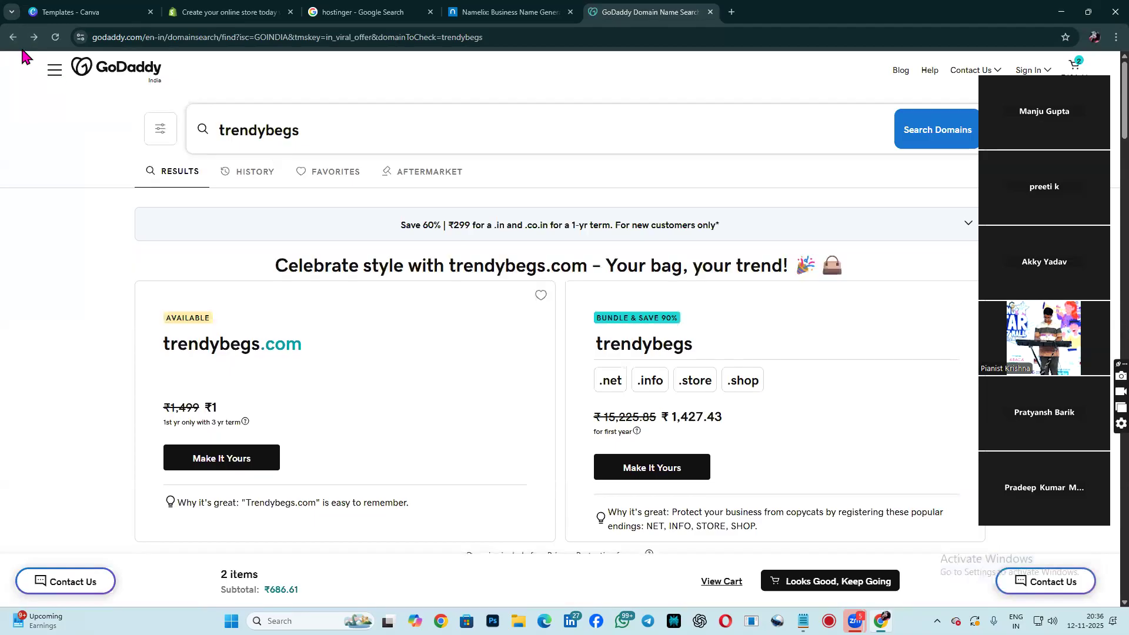
Clear the trendybegs search and check the availability of giltcart from the recent searches.
left_click(323, 135)
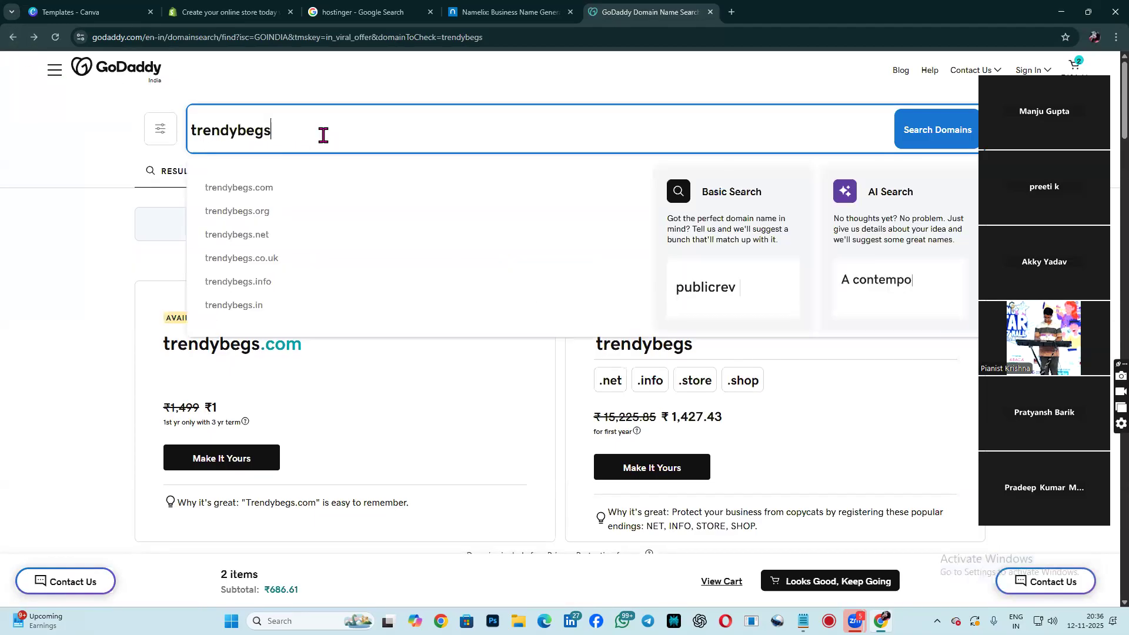
key("BackSpace")
key("BackSpace")
key("BackSpace")
key("BackSpace")
key("BackSpace")
key("BackSpace")
key("BackSpace")
key("BackSpace")
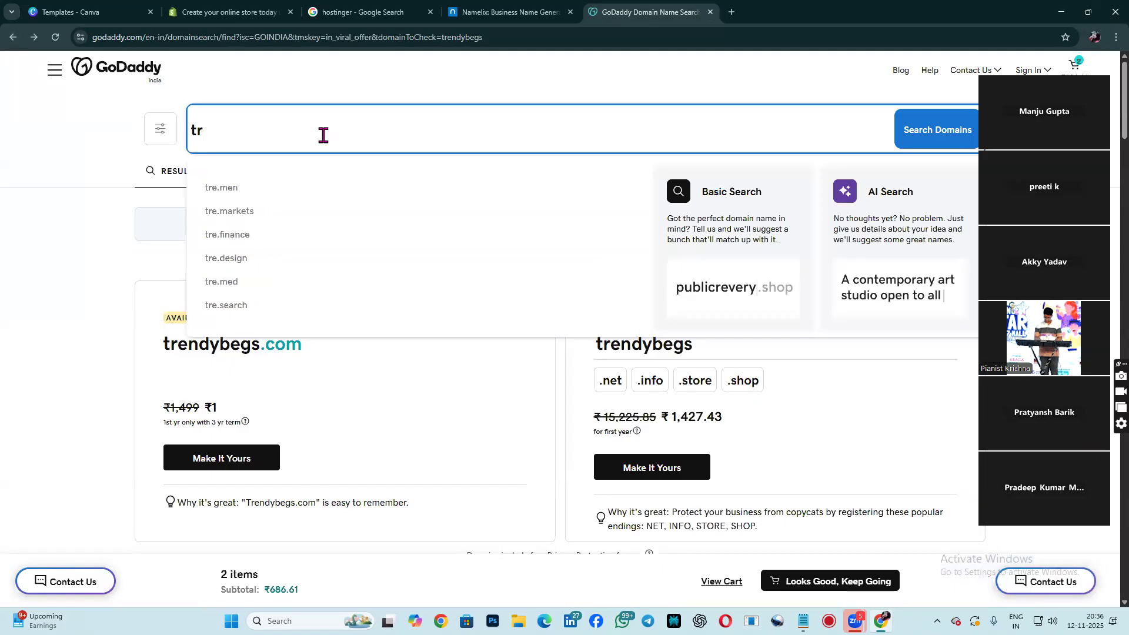
key("BackSpace")
key("BackSpace")
scroll(340, 196, "down", 1)
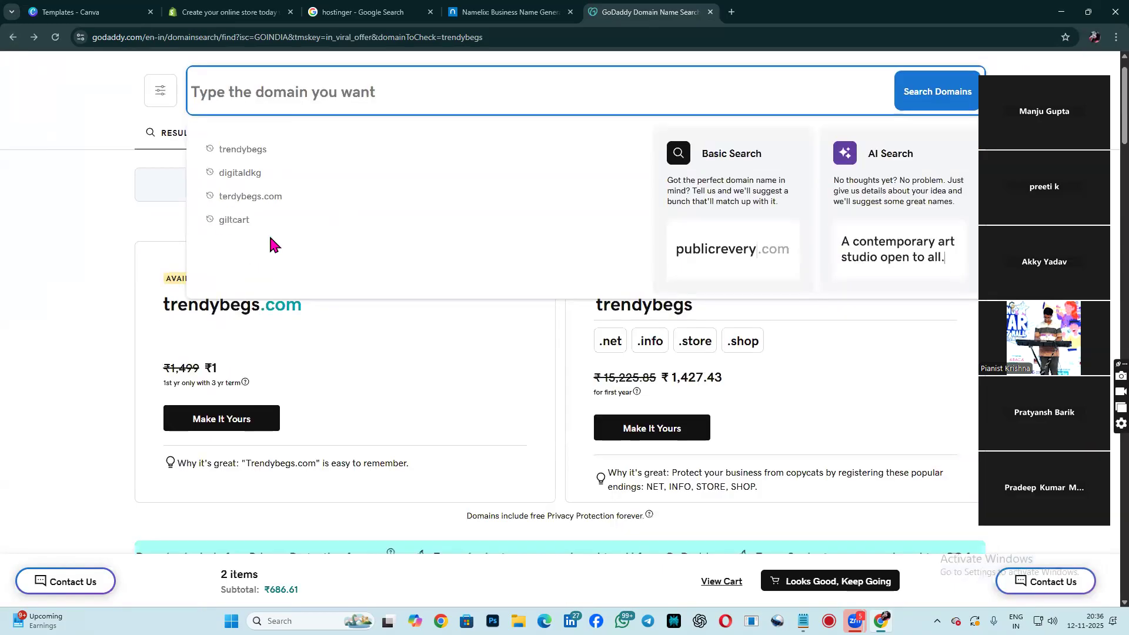
left_click(235, 220)
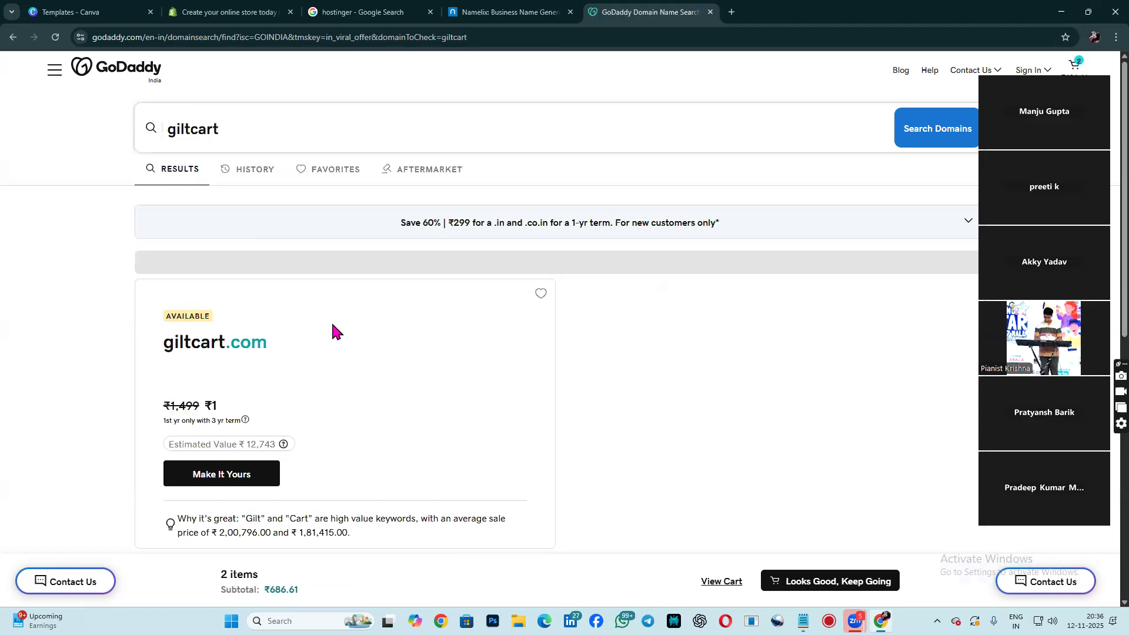
Look through the alternative domains and prices offered for giltcart, such as giltcart.in, giltcart.shop and giltkart.com.
scroll(333, 315, "down", 4)
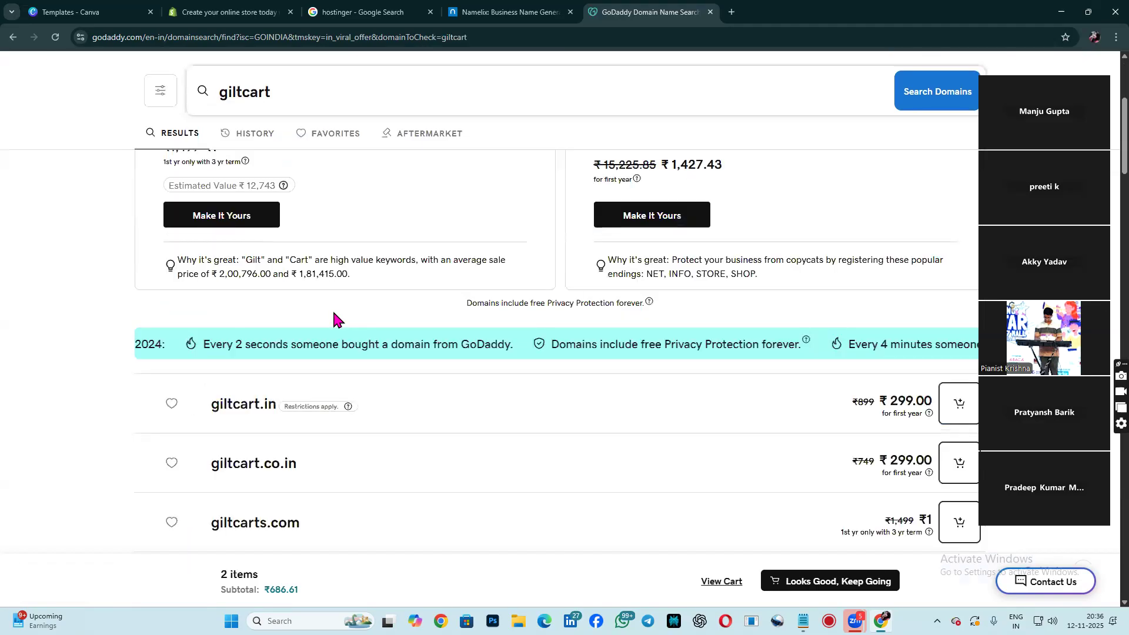
scroll(333, 309, "down", 4)
scroll(333, 316, "down", 2)
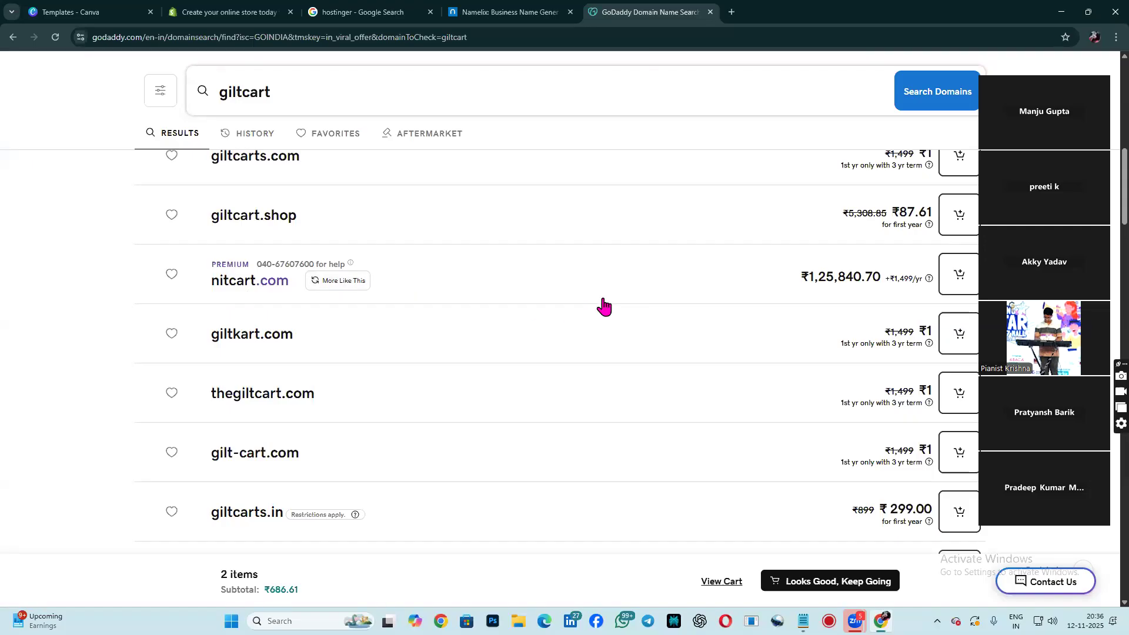
Look through further domain alternatives for giltcart, such as thegiltcart.com, giltcarts.in, giltcart.store and giltcart.net.
scroll(603, 305, "down", 6)
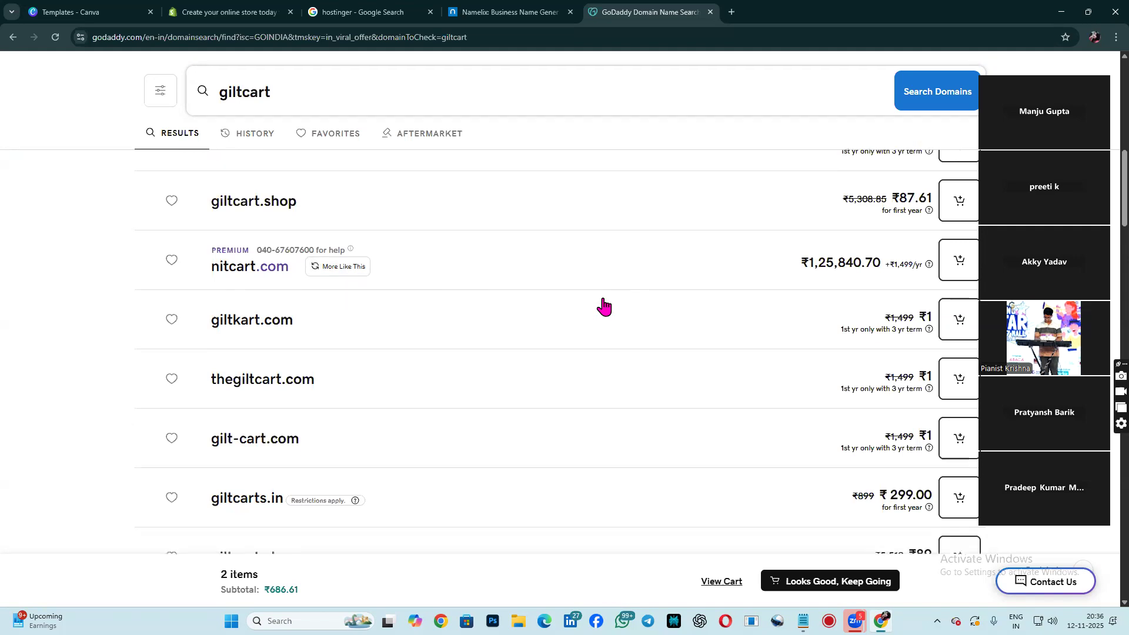
scroll(603, 306, "up", 10)
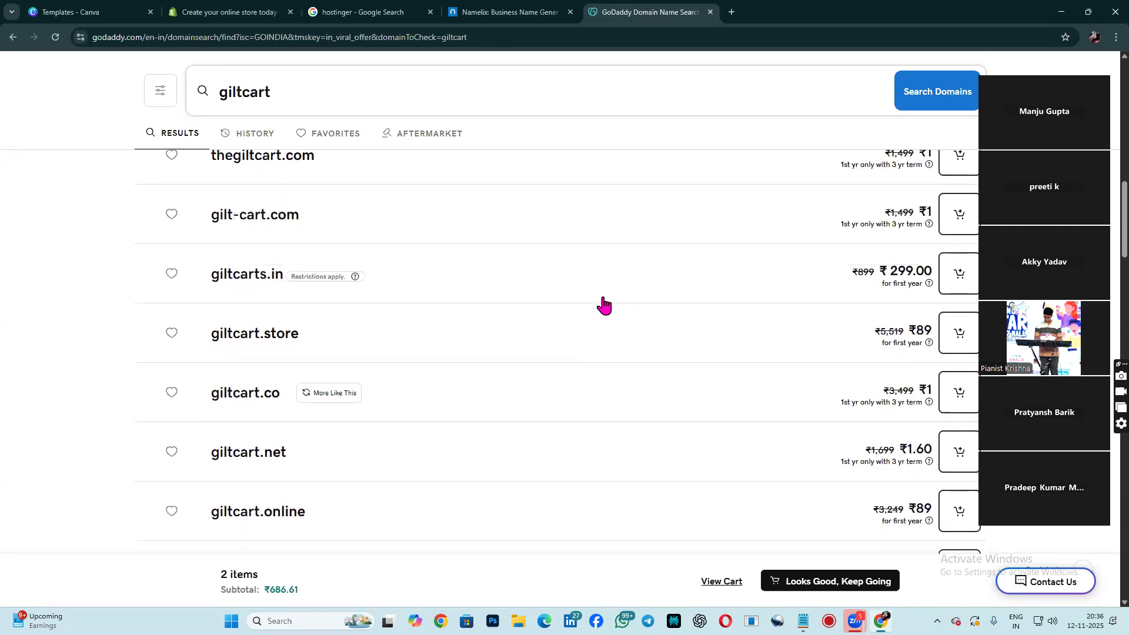
scroll(604, 306, "up", 5)
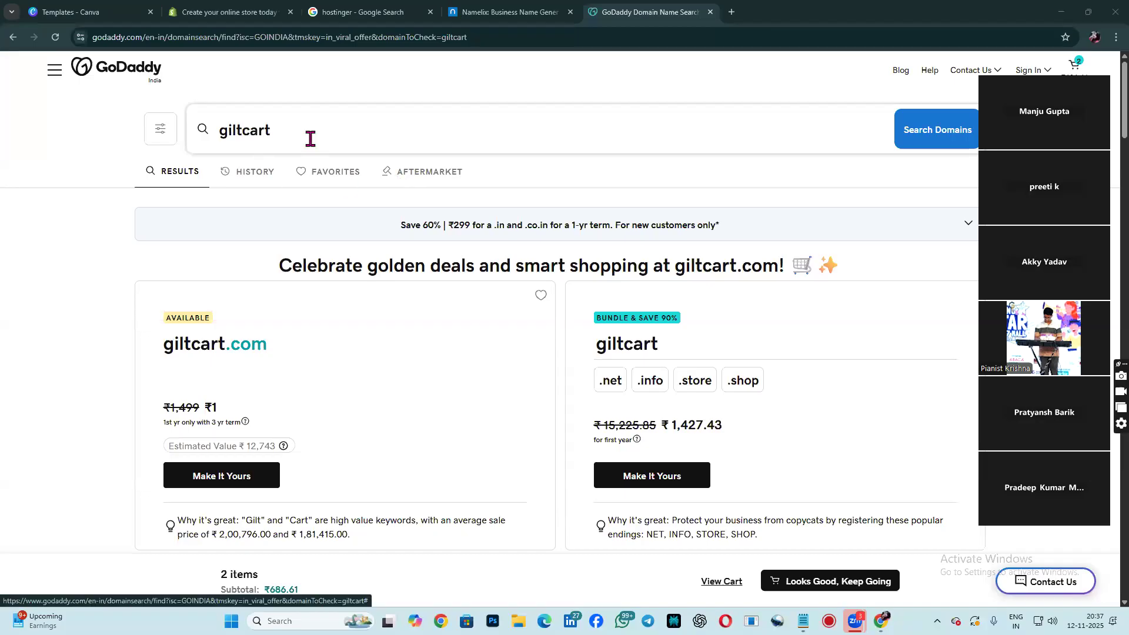
Go back through the earlier trendybegs domain results to the GoDaddy India home page.
left_click(12, 38)
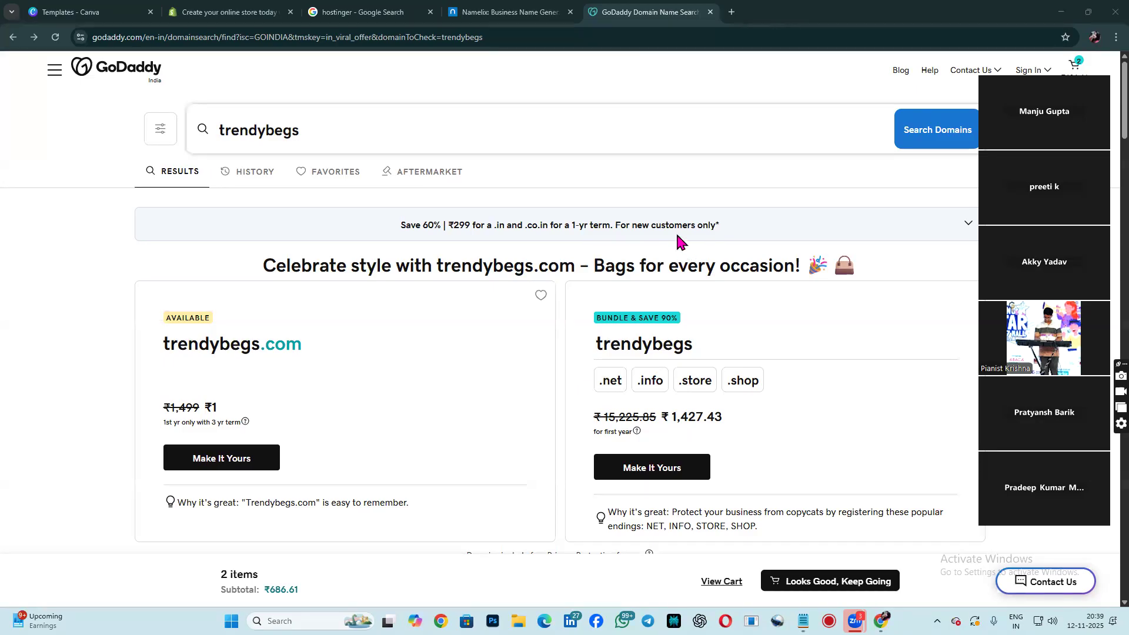
left_click(8, 39)
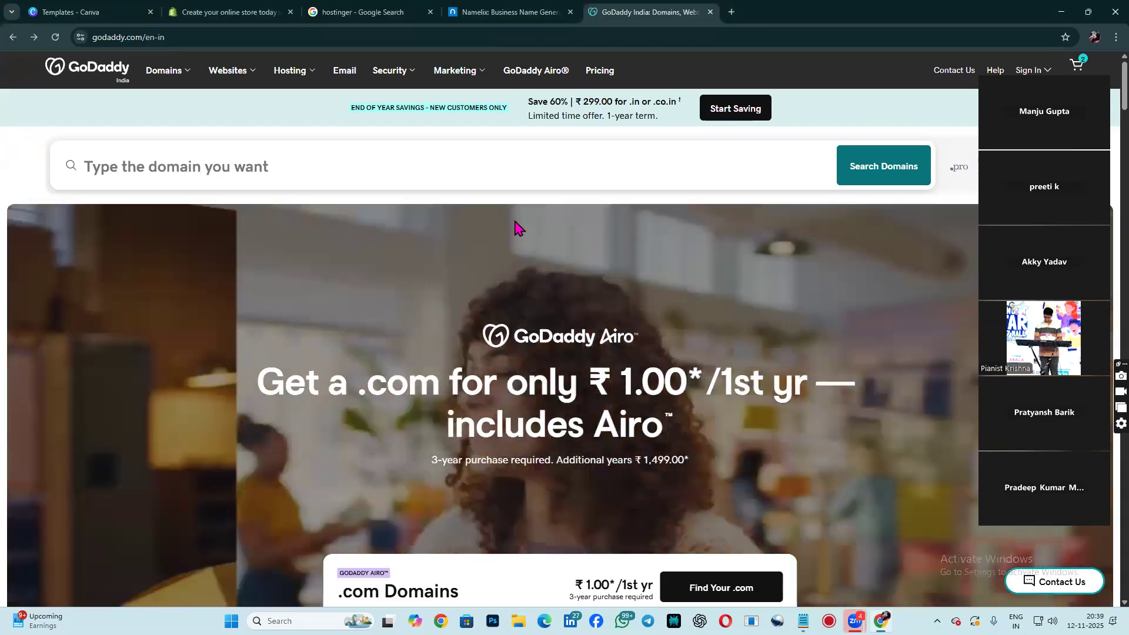
scroll(512, 241, "down", 1)
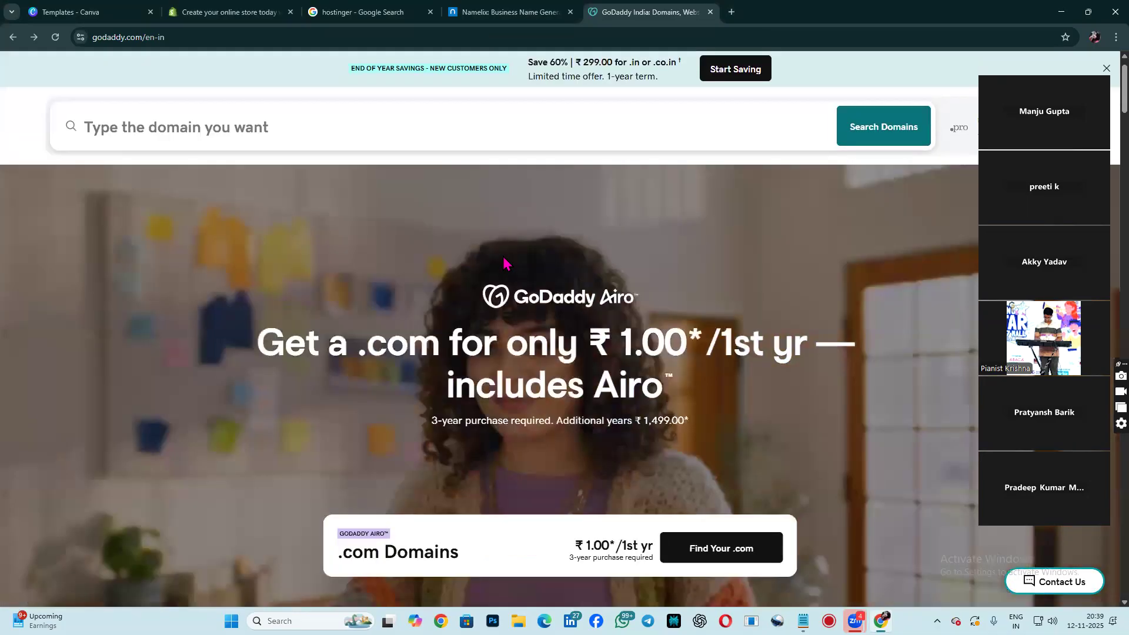
scroll(508, 260, "up", 1)
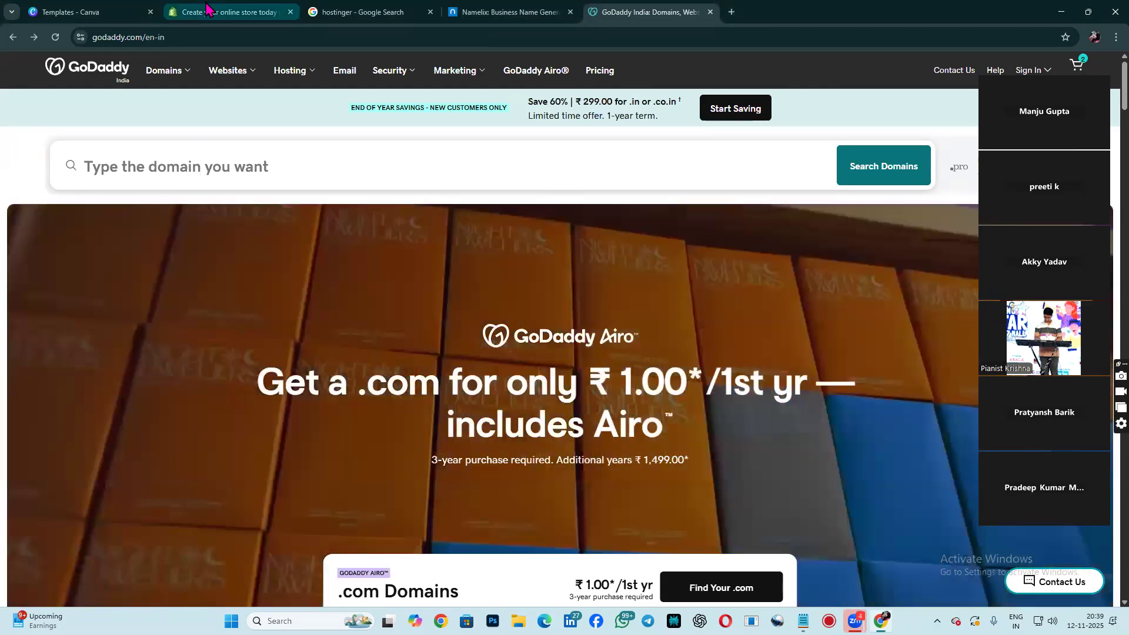
Return from the Shopify free-trial page to its Google results and search again for shopify.
left_click(206, 7)
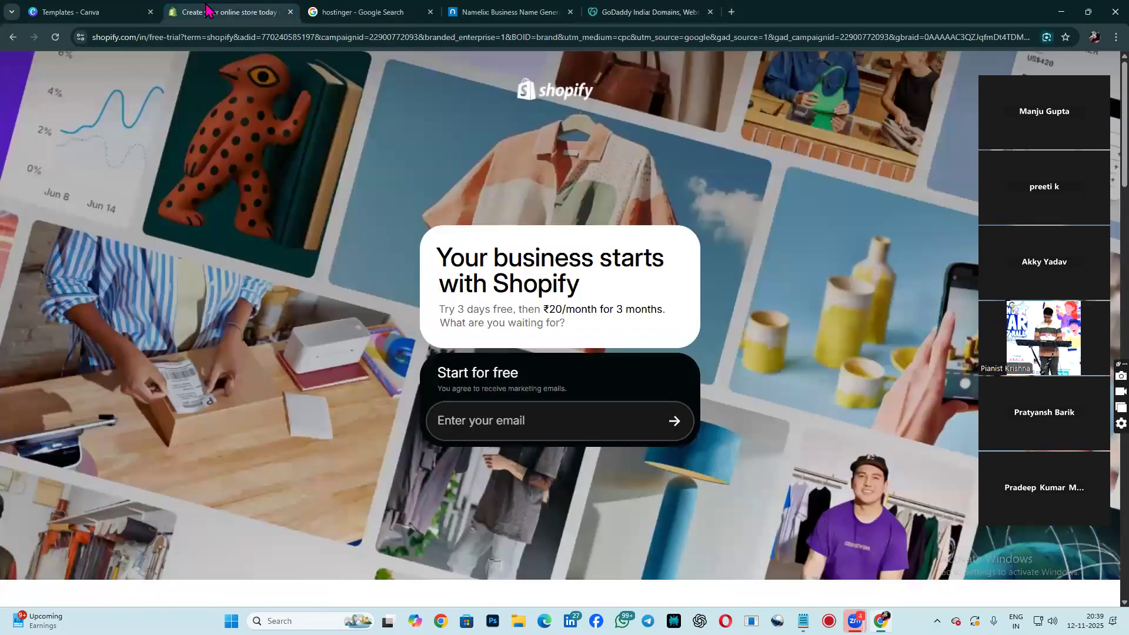
left_click(13, 38)
left_click(187, 82)
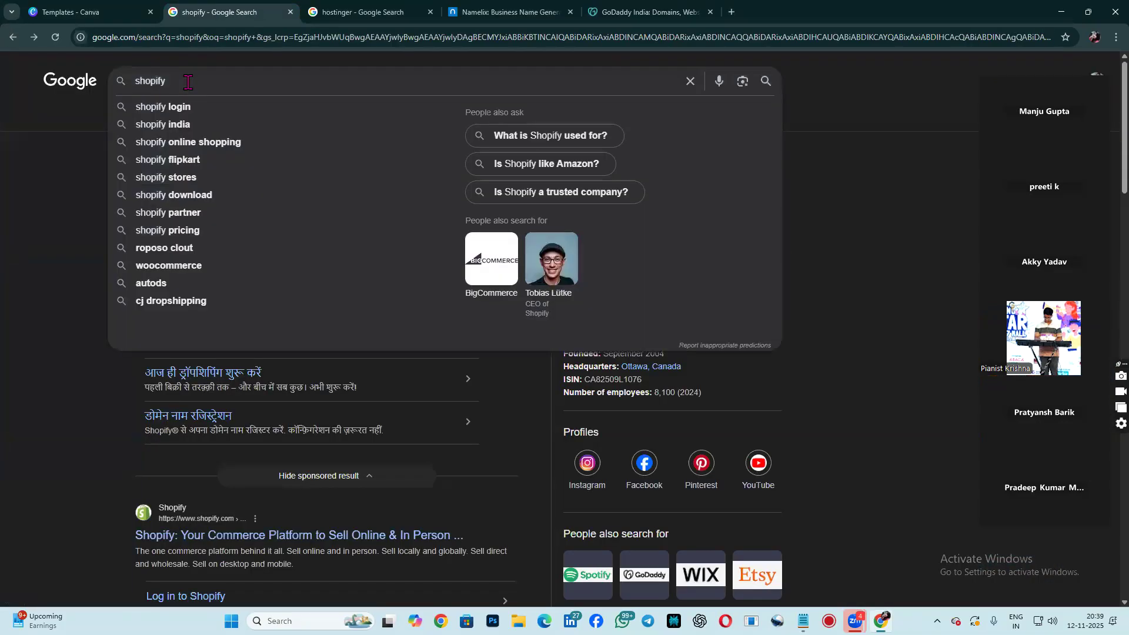
key("BackSpace")
key("BackSpace")
key("BackSpace")
key("BackSpace")
key("BackSpace")
key("BackSpace")
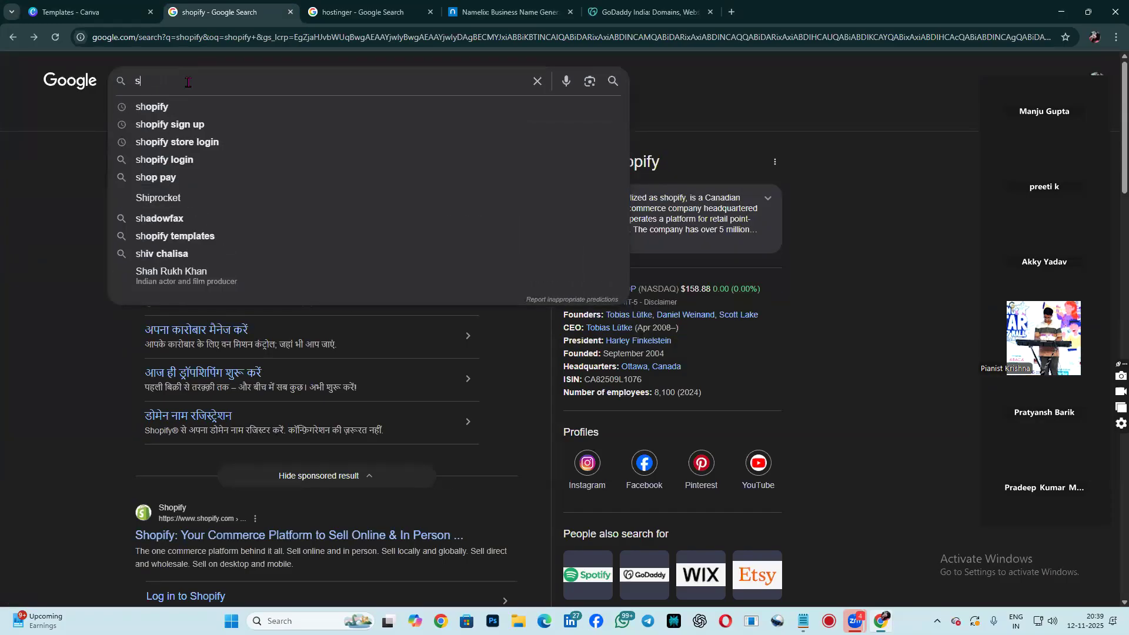
type("hopify")
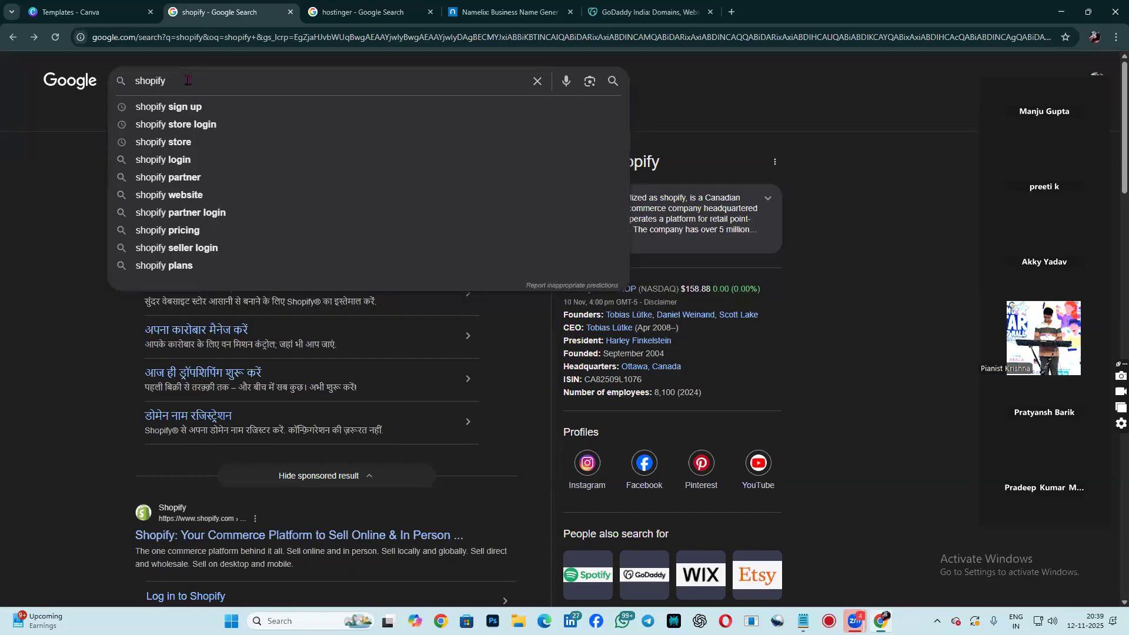
key("Return")
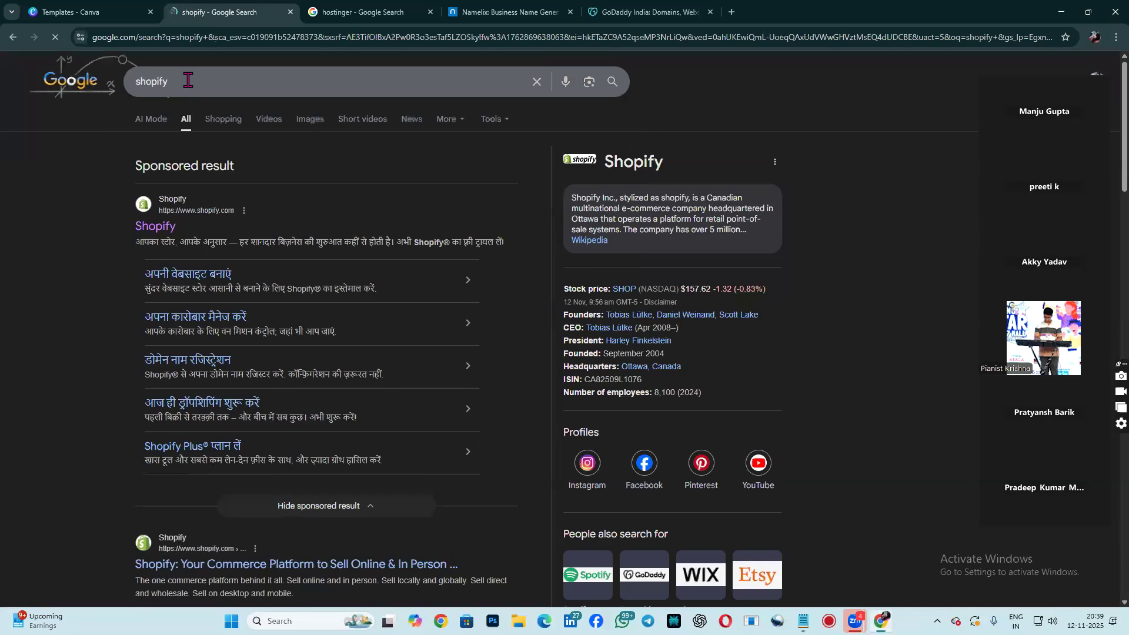
Find the non-sponsored Shopify result among the Google results and open Shopify's main website.
scroll(238, 294, "down", 4)
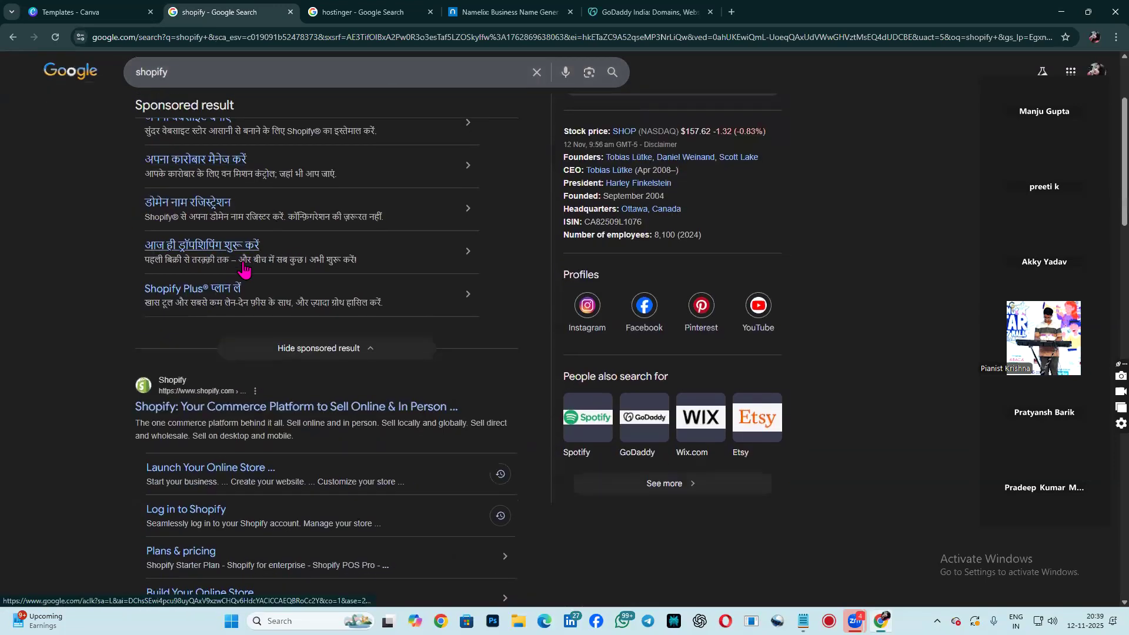
scroll(244, 271, "down", 2)
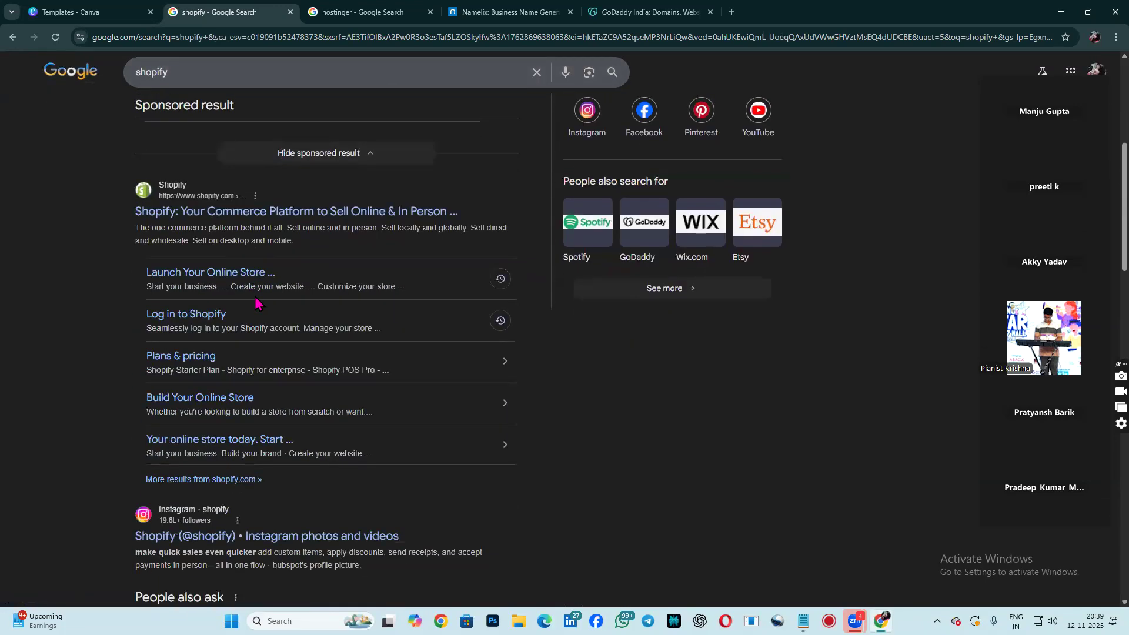
scroll(256, 303, "up", 1)
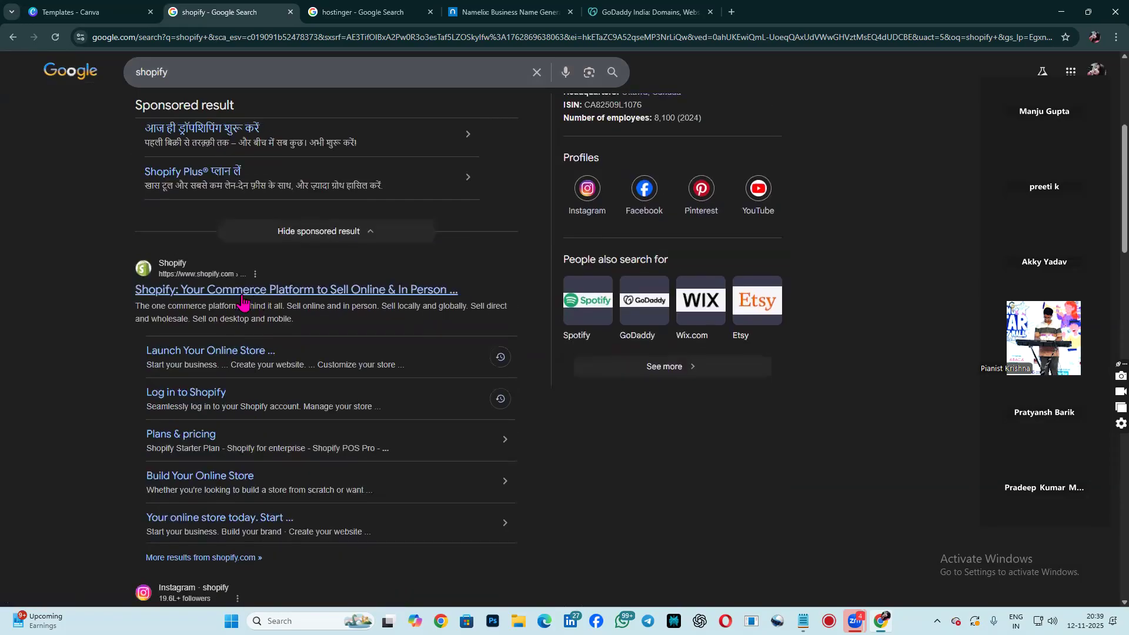
left_click(207, 290)
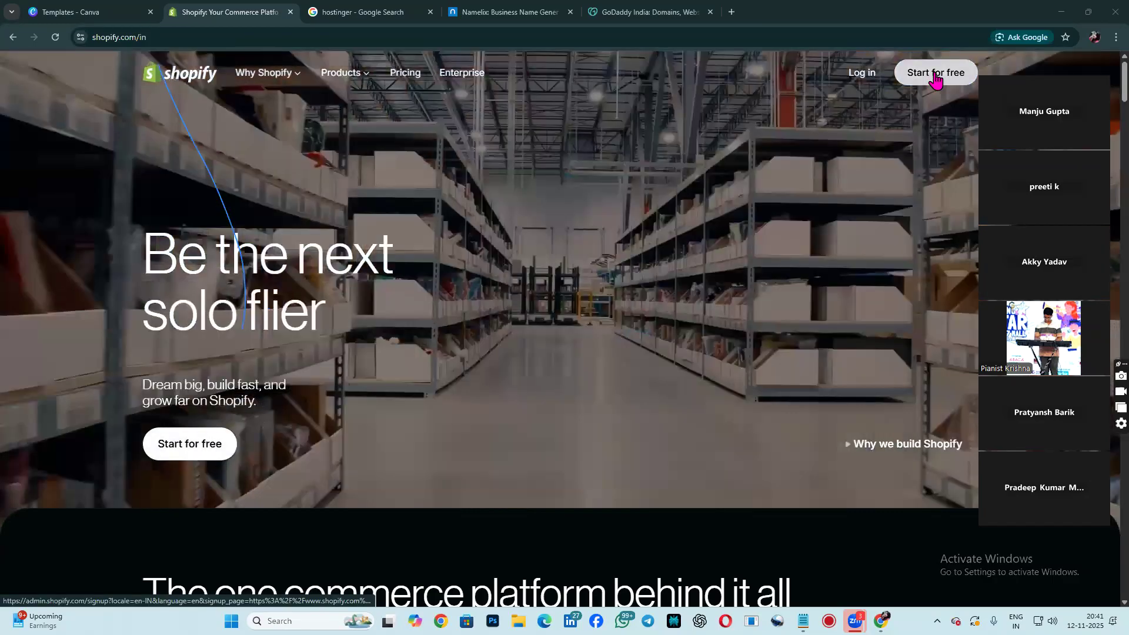
Start Shopify's free trial sign-up, dismiss the saved login suggestion and make the email field active.
left_click(935, 77)
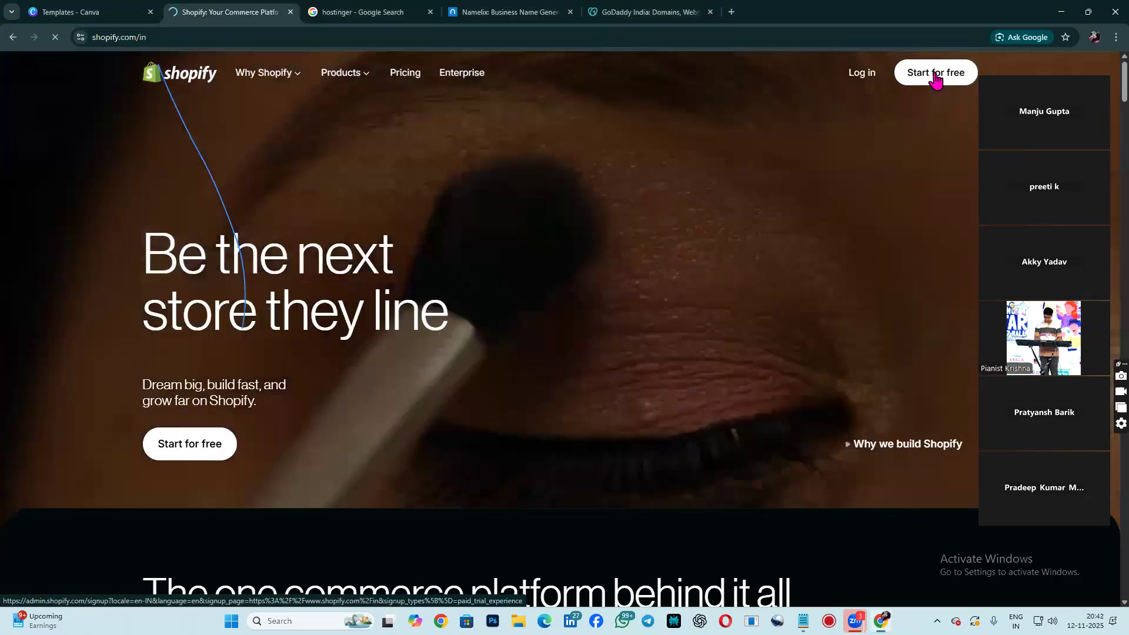
left_click(936, 72)
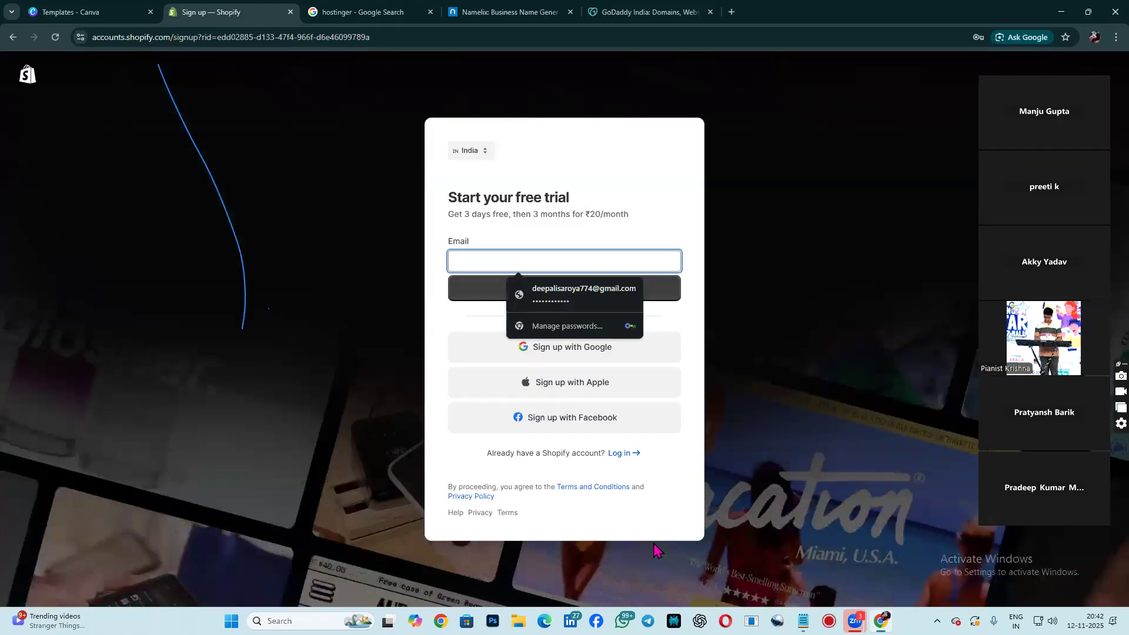
left_click(831, 298)
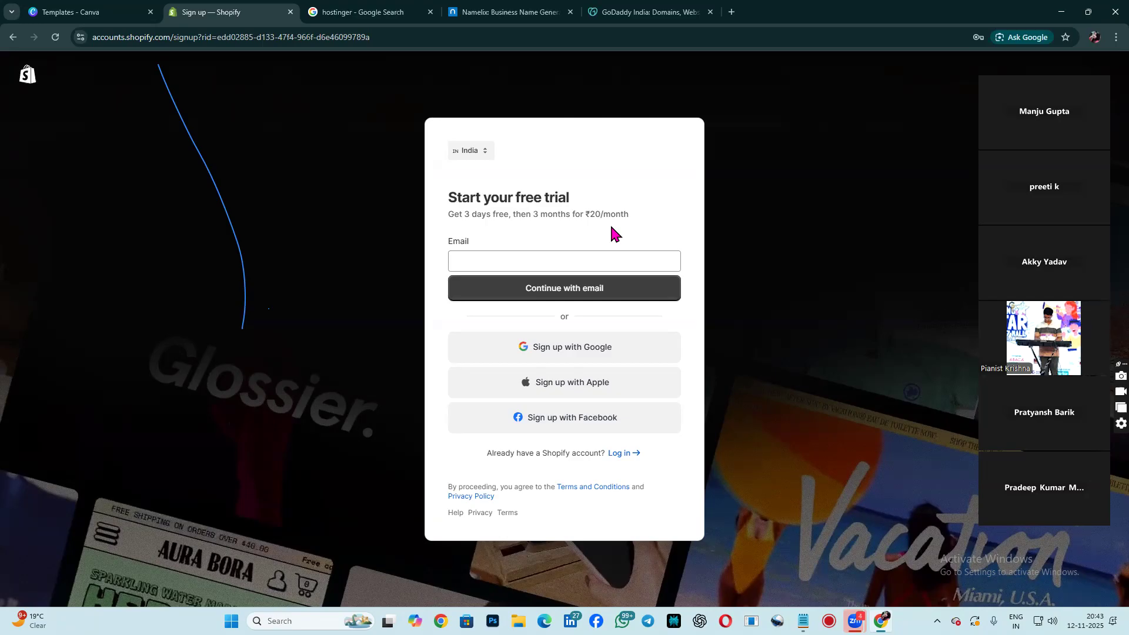
left_click(466, 253)
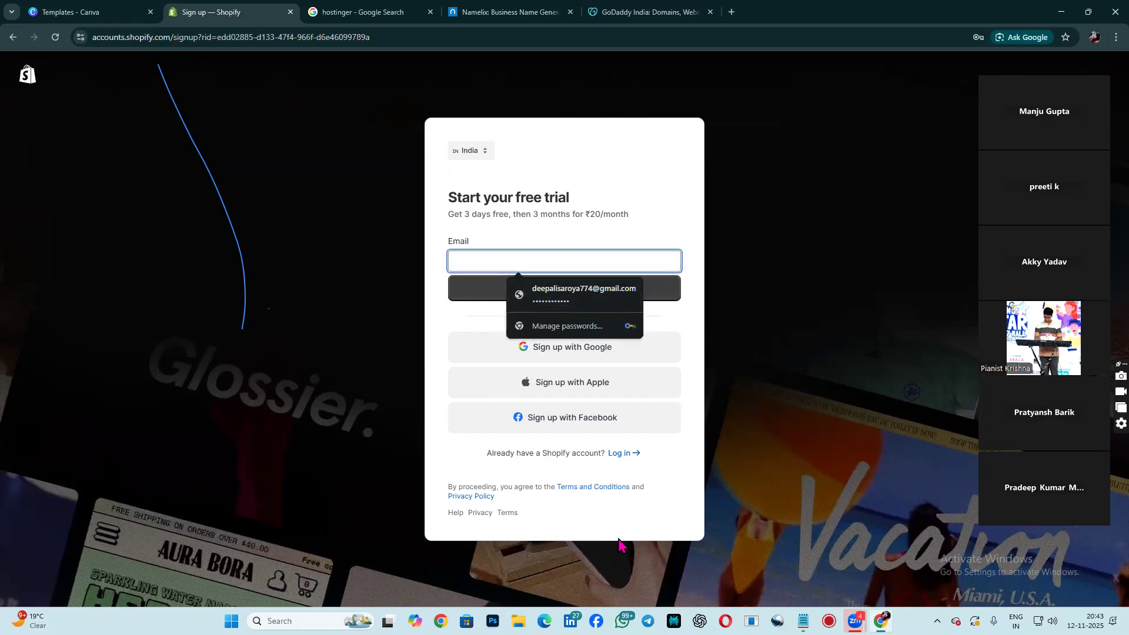
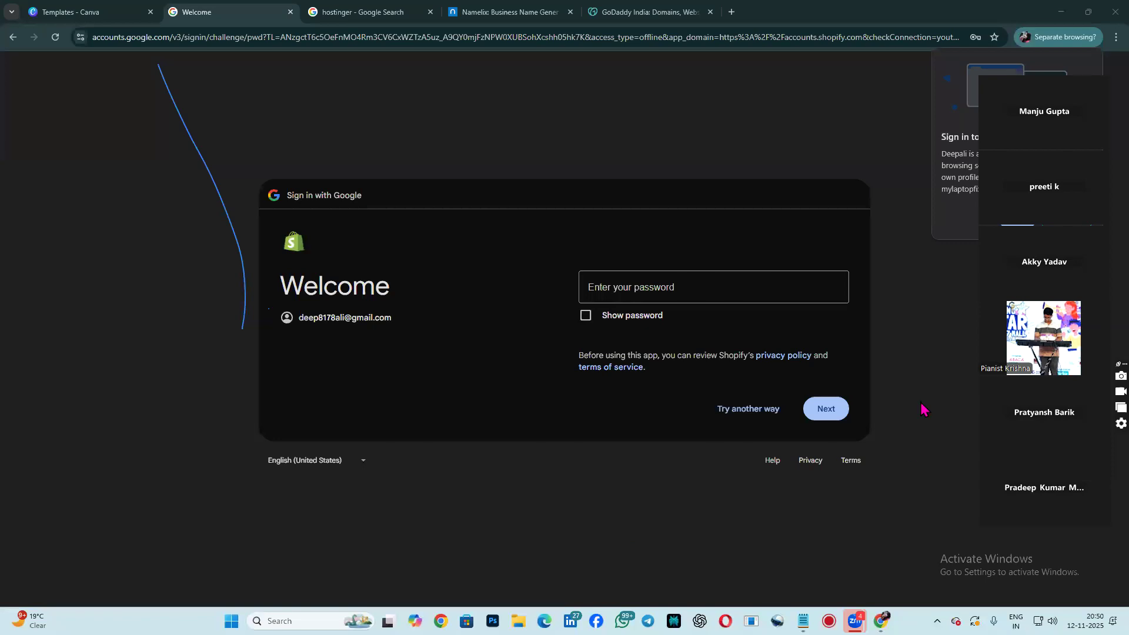
Minimise the Google sign-in window and open Chrome with a different user profile.
left_click(1062, 14)
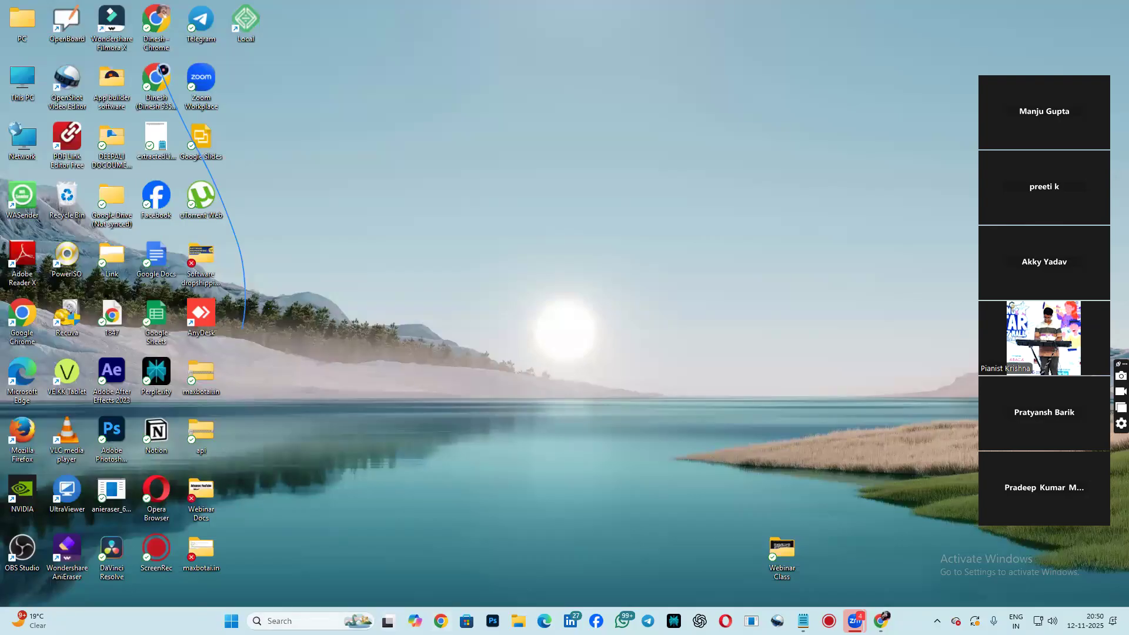
left_click(448, 615)
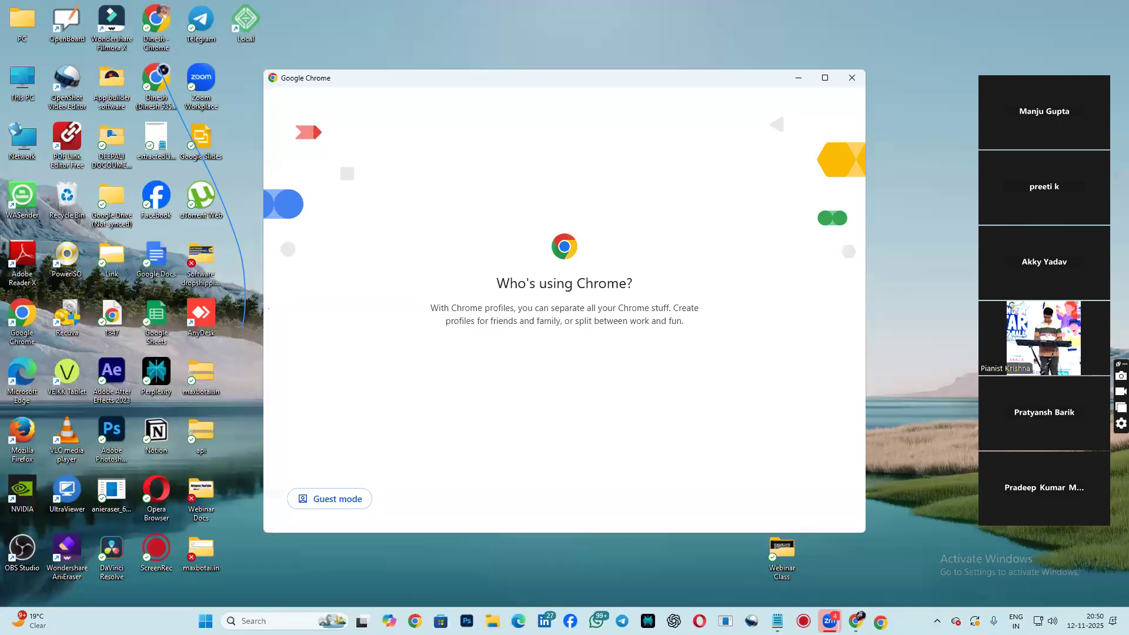
left_click(604, 392)
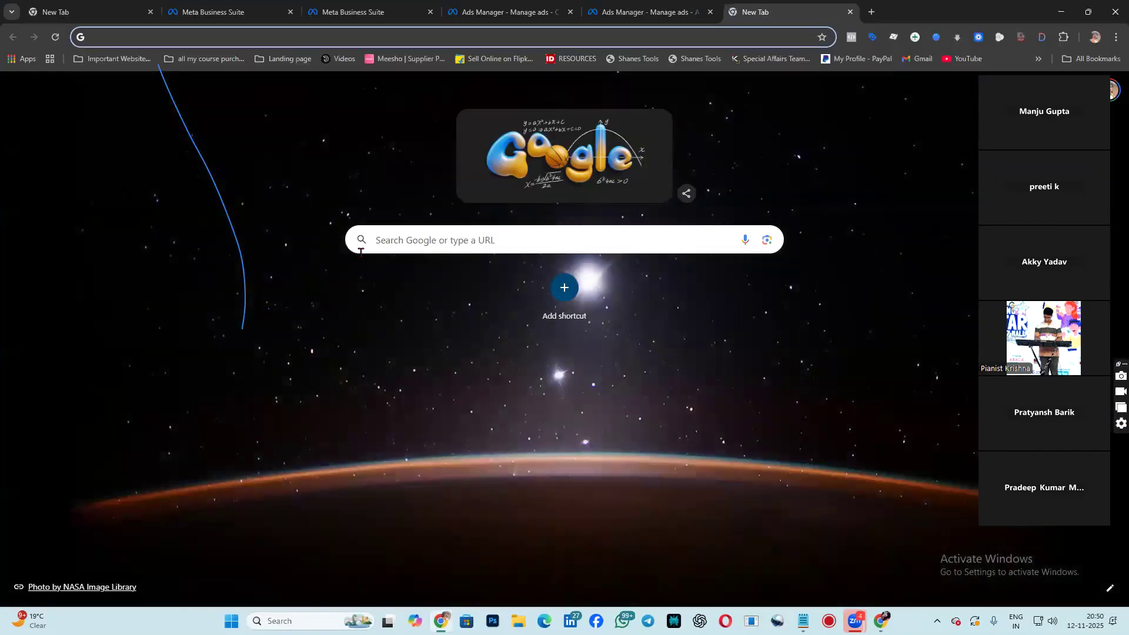
Search Google for roposo clout, open the Roposo Clout app site and get started with its Marketplace model.
left_click(383, 241)
type("r")
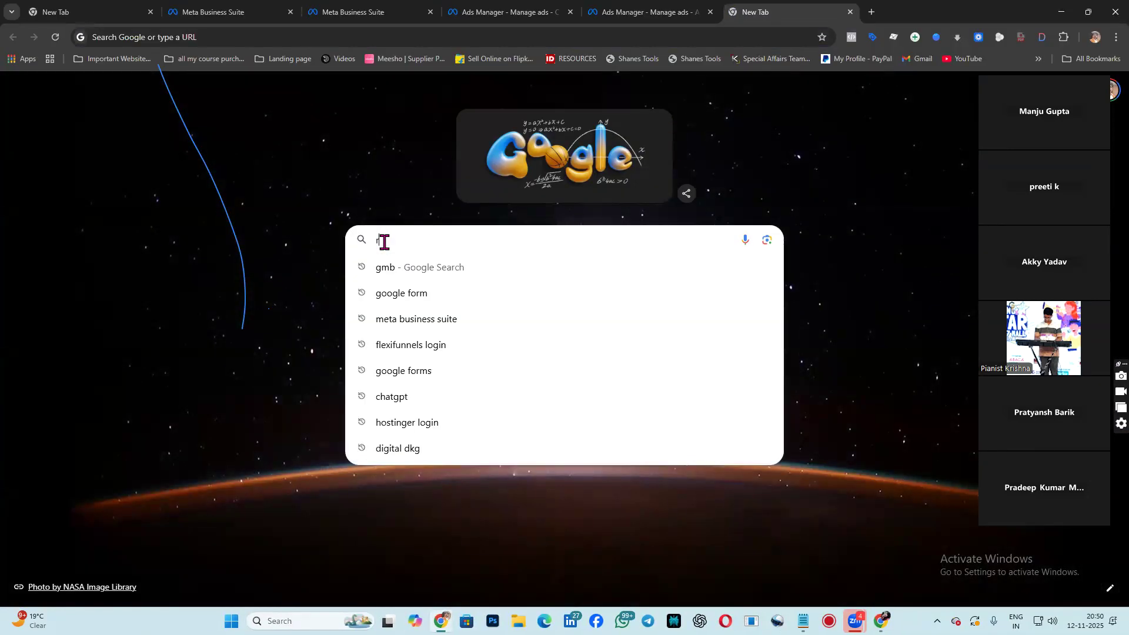
type("o")
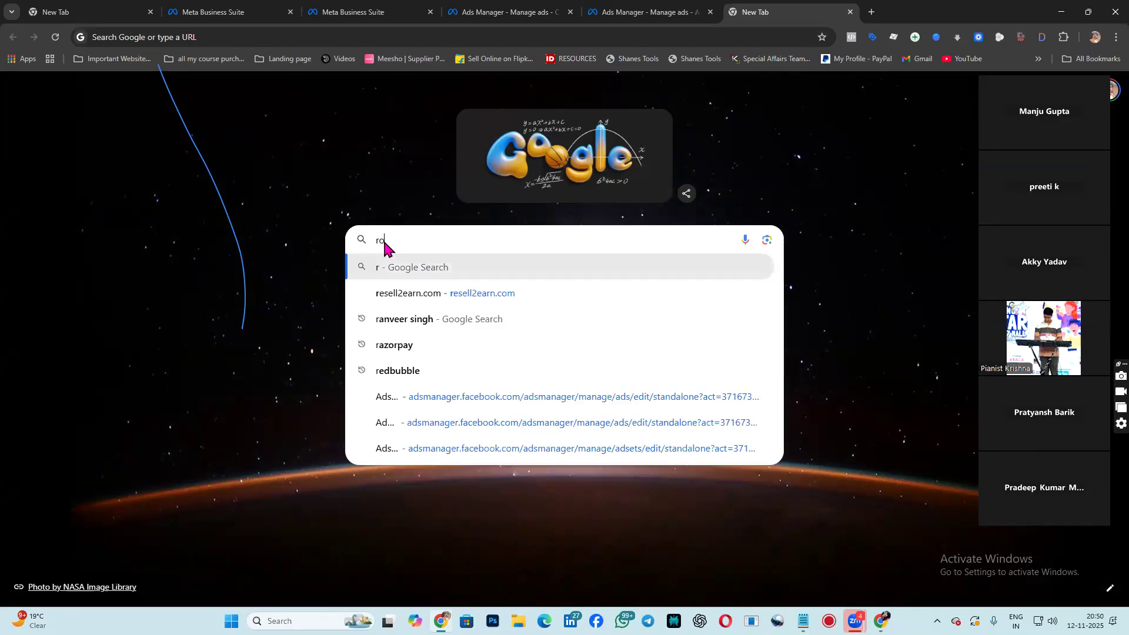
type("poso clout")
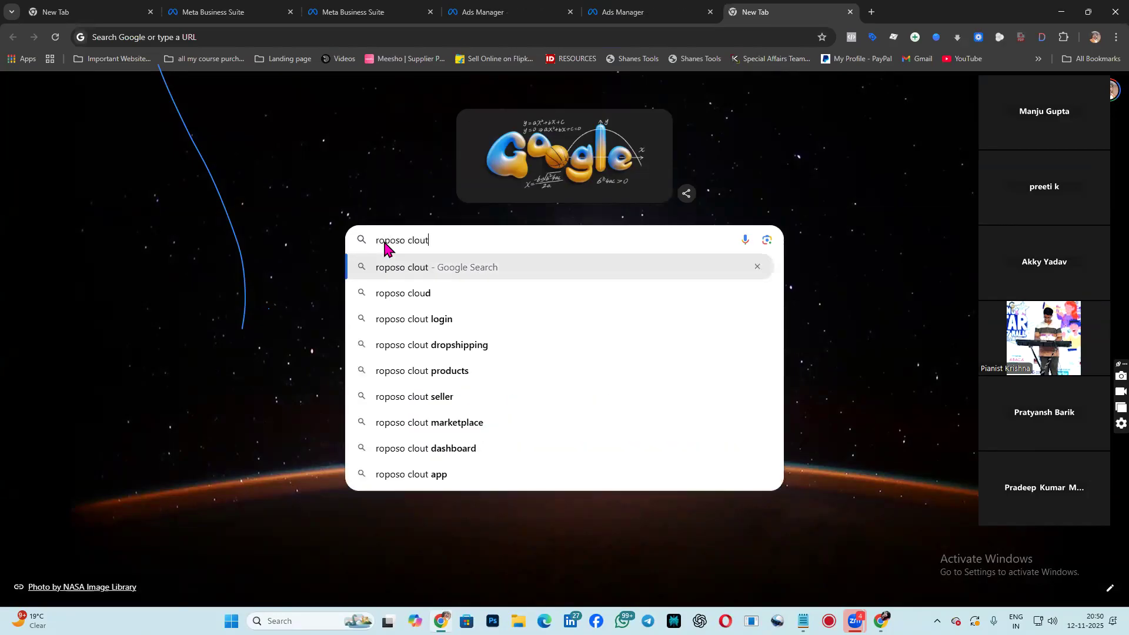
key("Return")
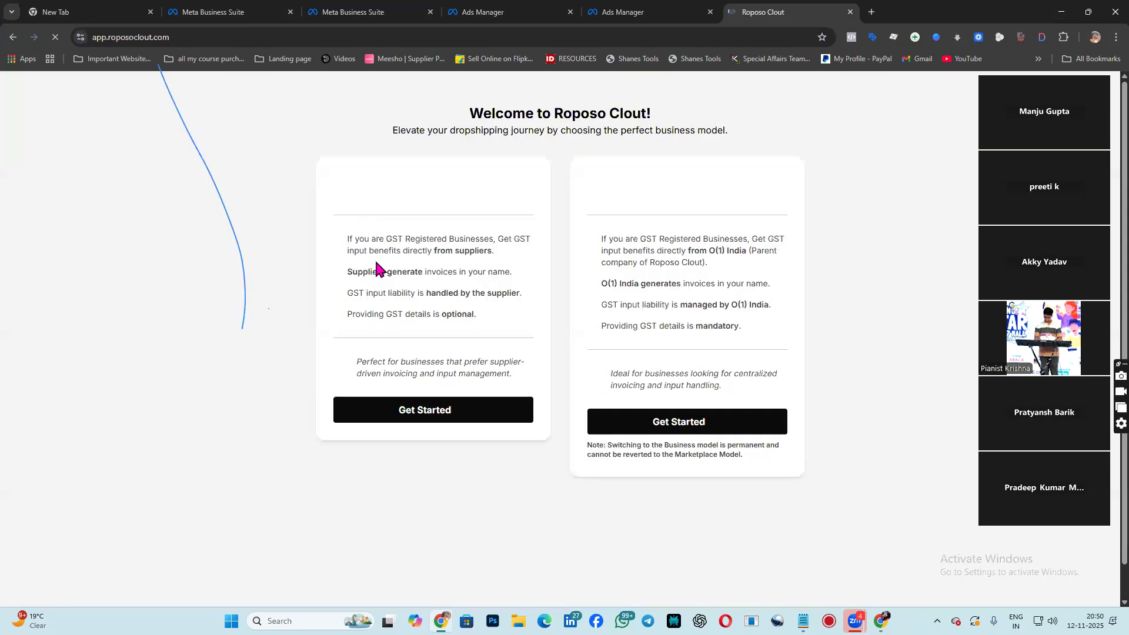
left_click(11, 12)
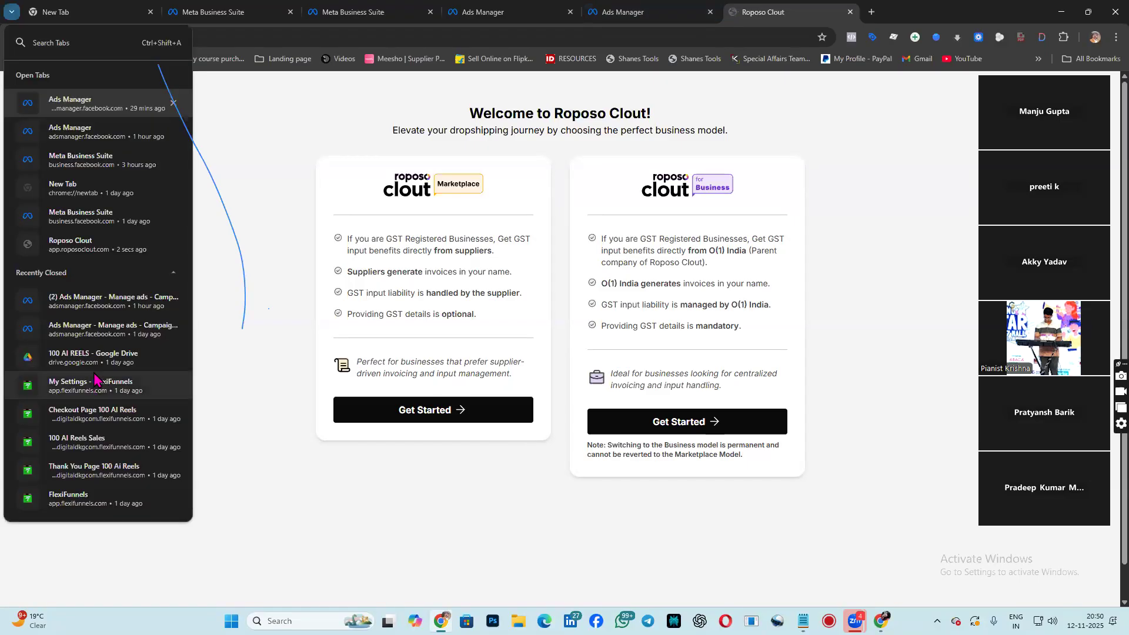
left_click(417, 419)
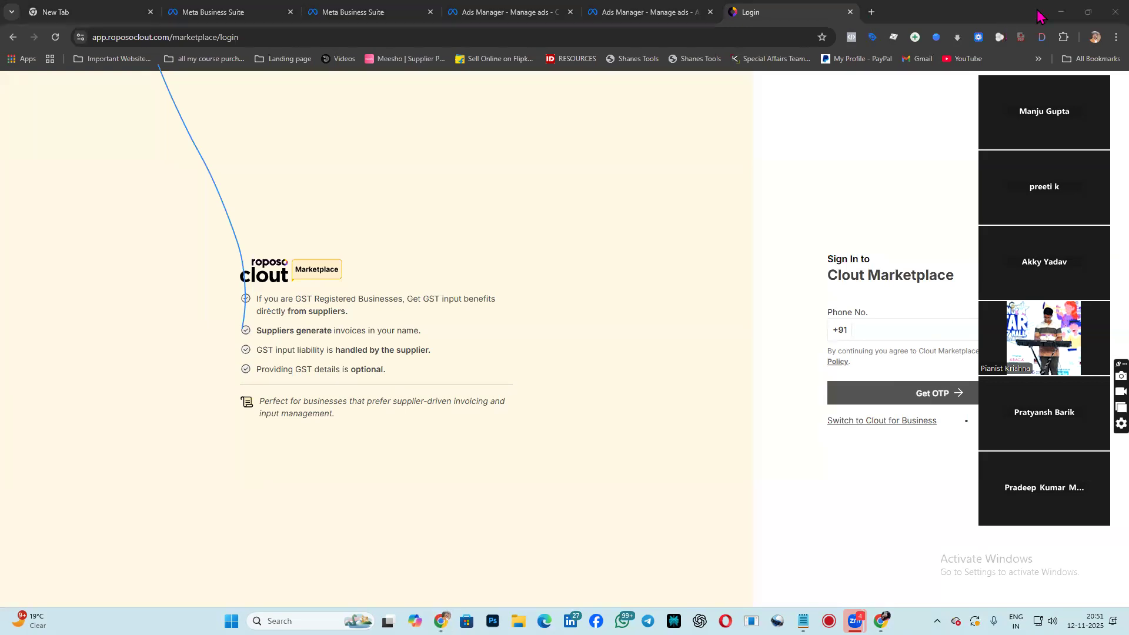
left_click(1062, 12)
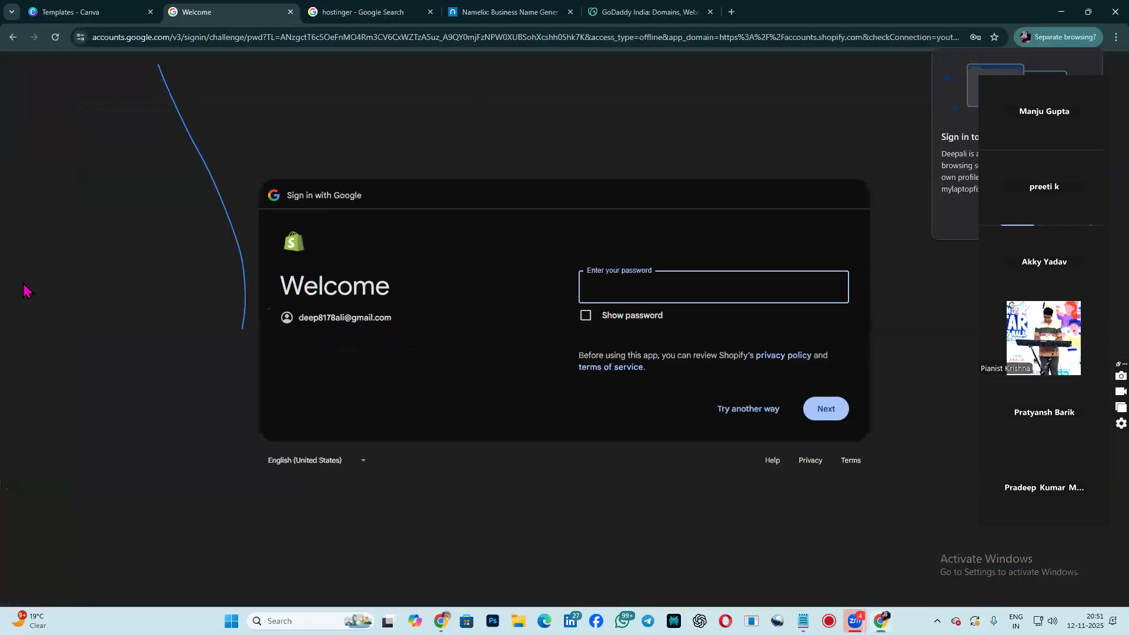
key("ctrl+shift+a")
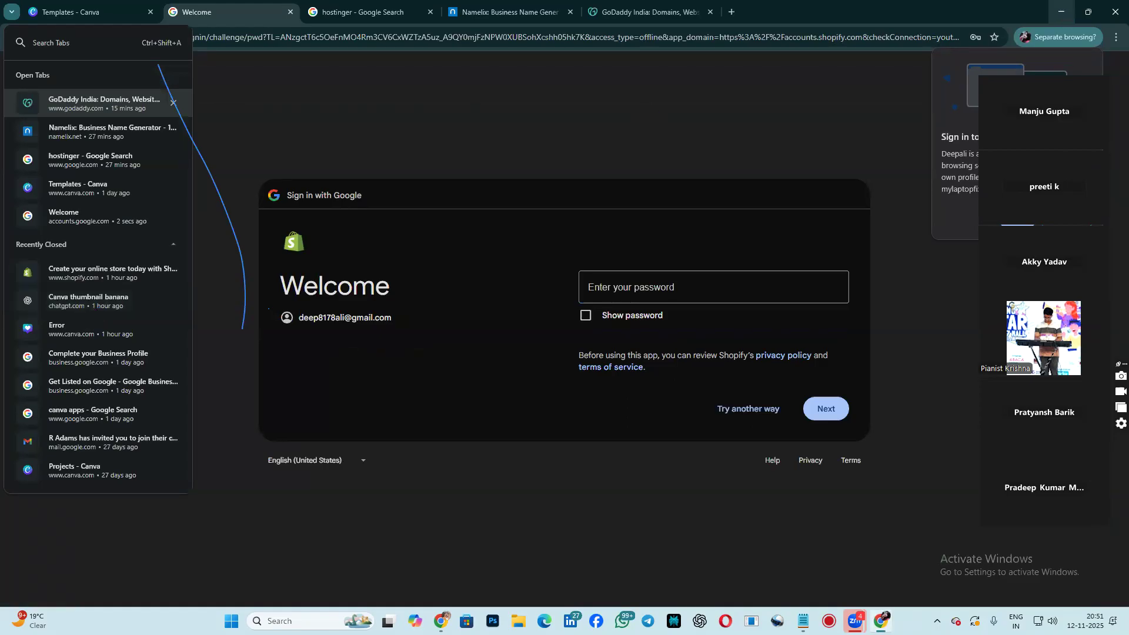
left_click(1061, 12)
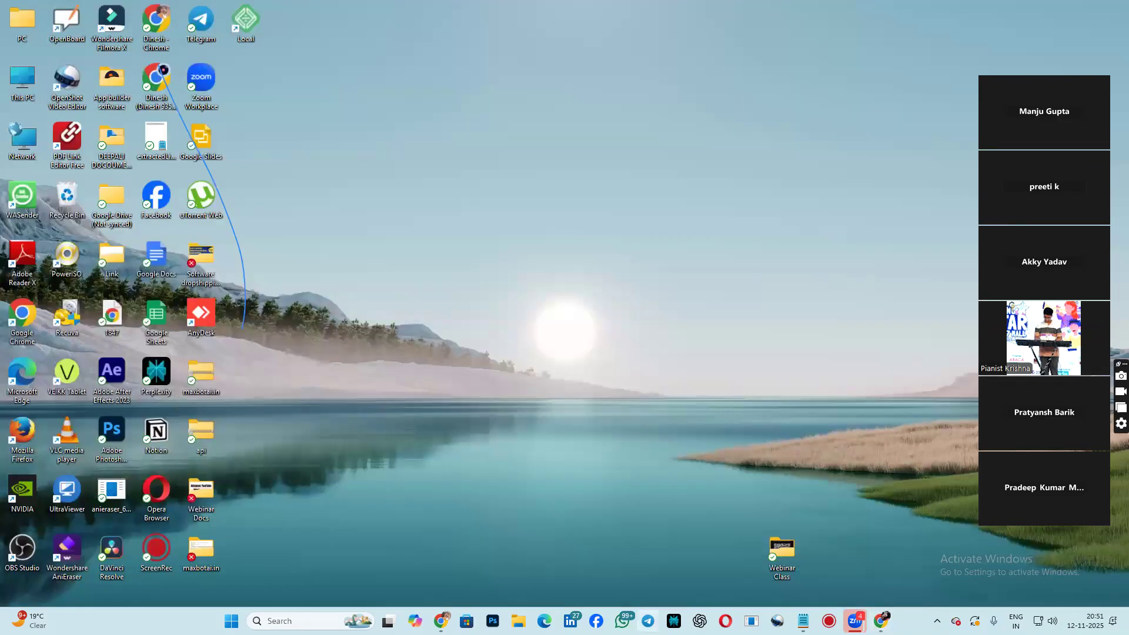
left_click(440, 621)
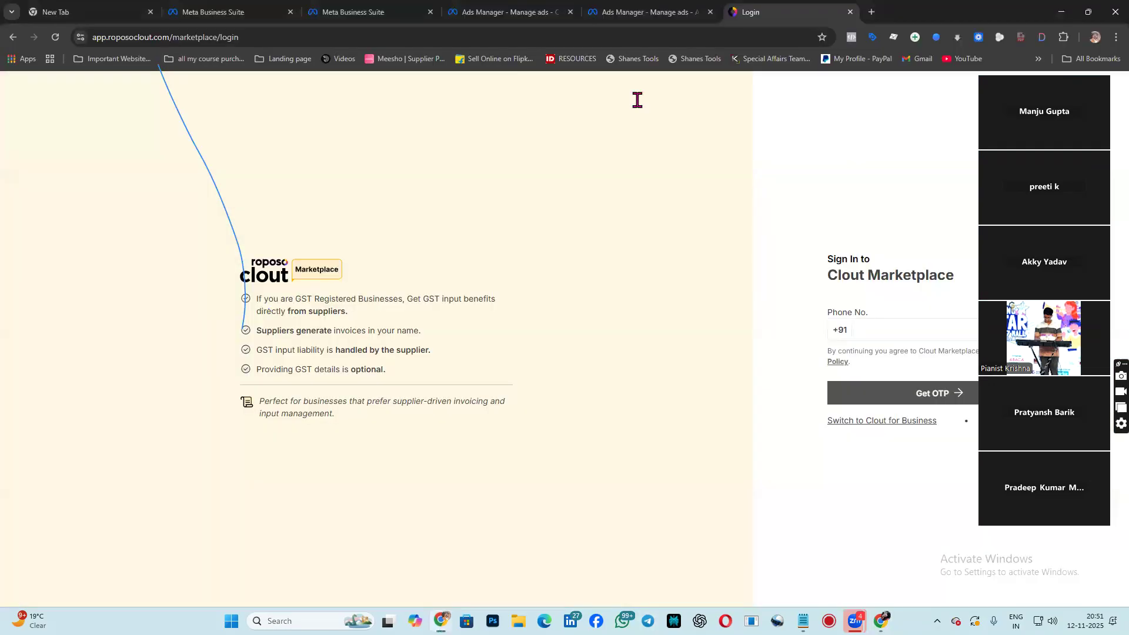
Open the Roposo Clout app site in a new tab and get started with its Marketplace model to reach the sign-in page.
left_click(871, 13)
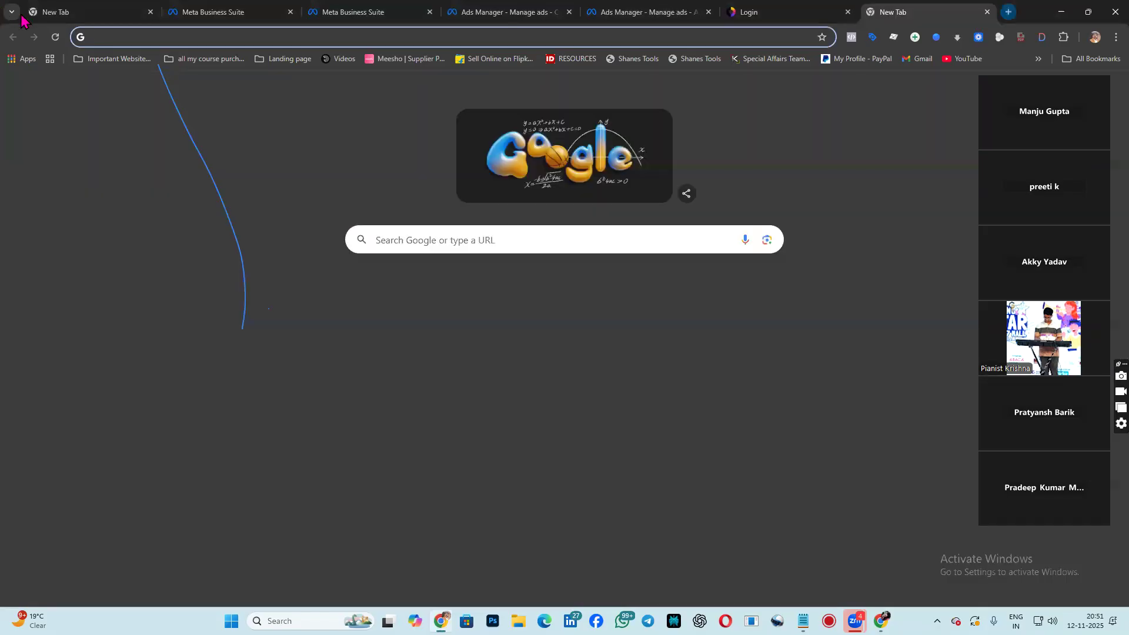
left_click(12, 12)
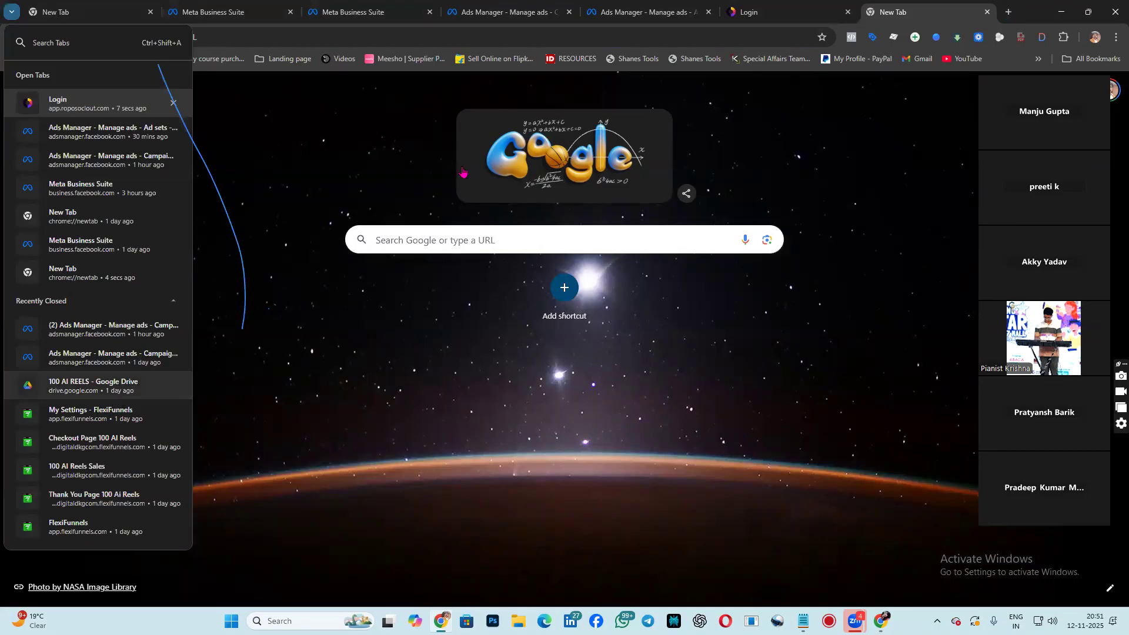
left_click(774, 13)
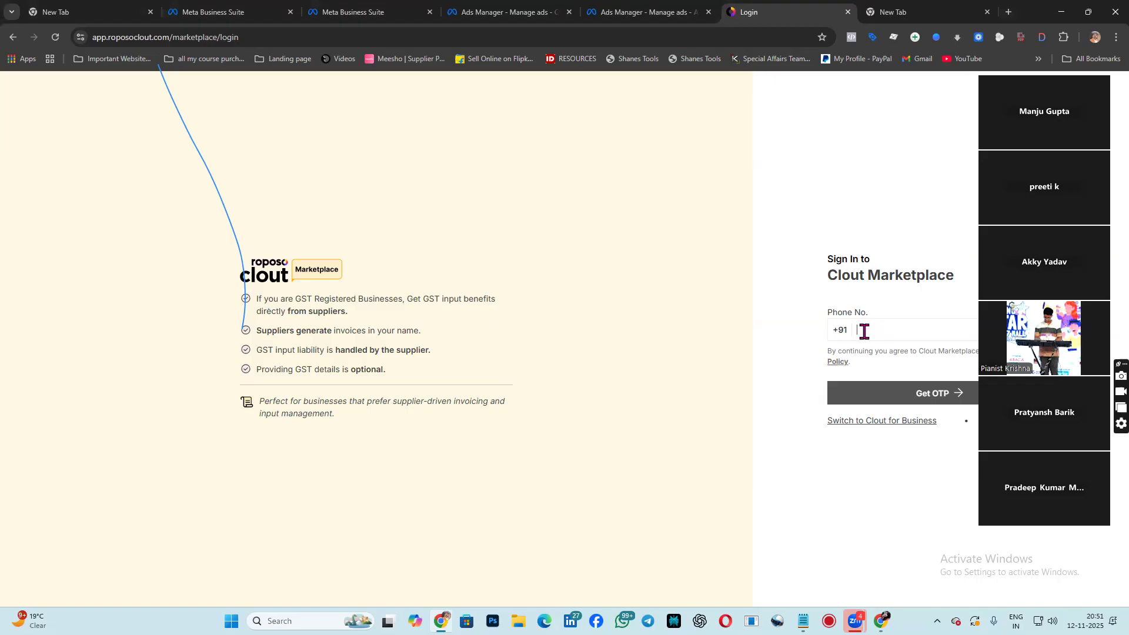
type("9")
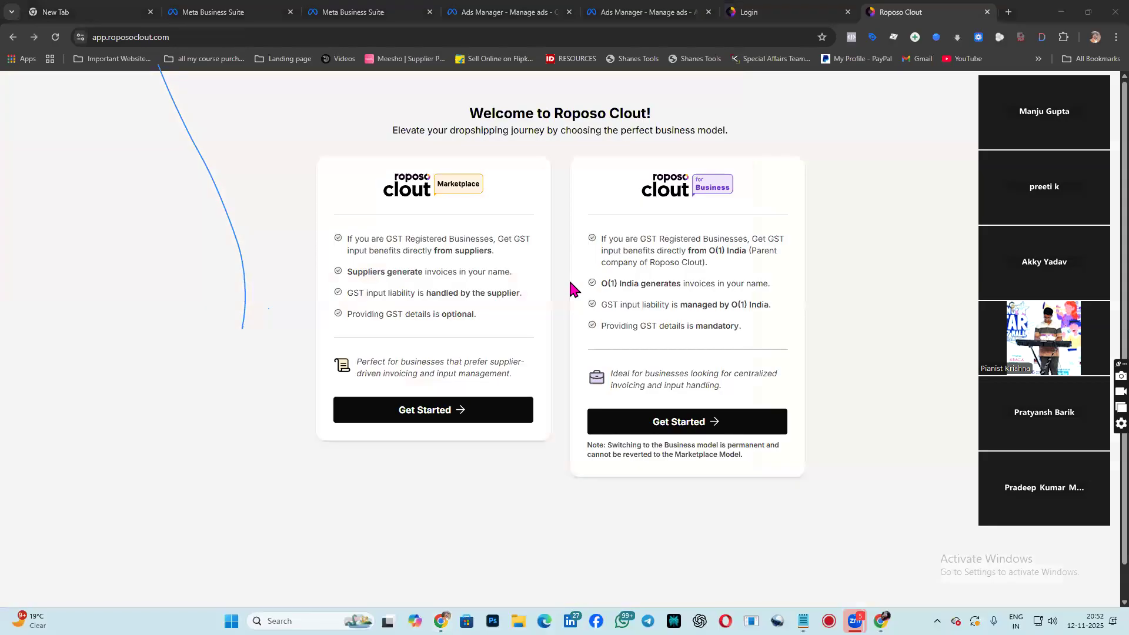
left_click(416, 420)
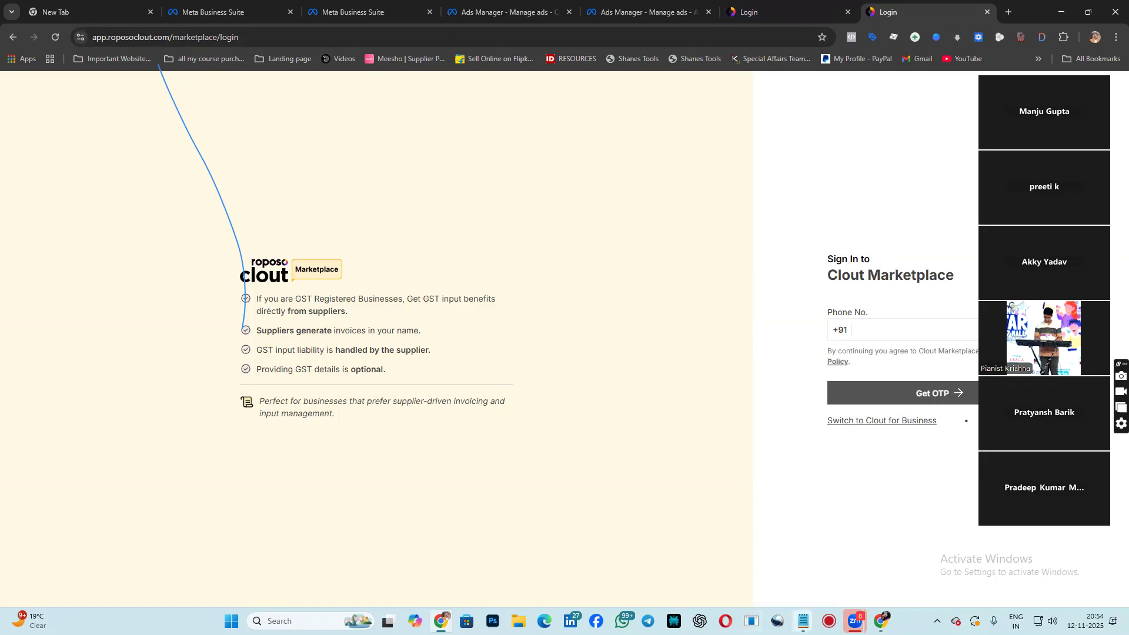
Bring up the previews of the open Zoom windows to switch to the meeting.
left_click(856, 620)
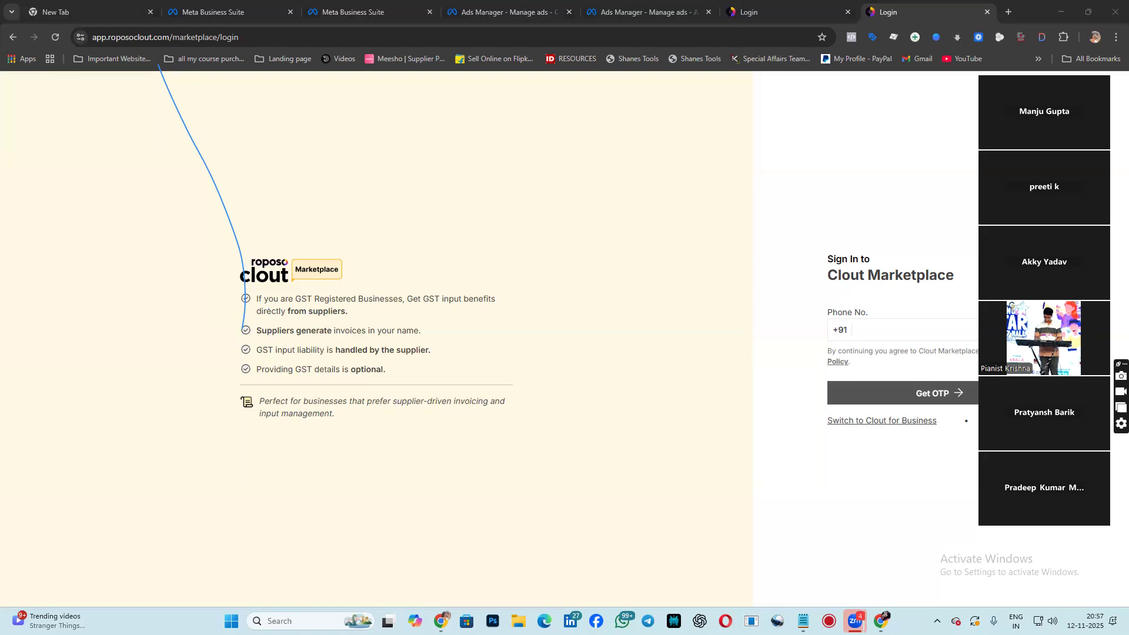
mouse_move(855, 620)
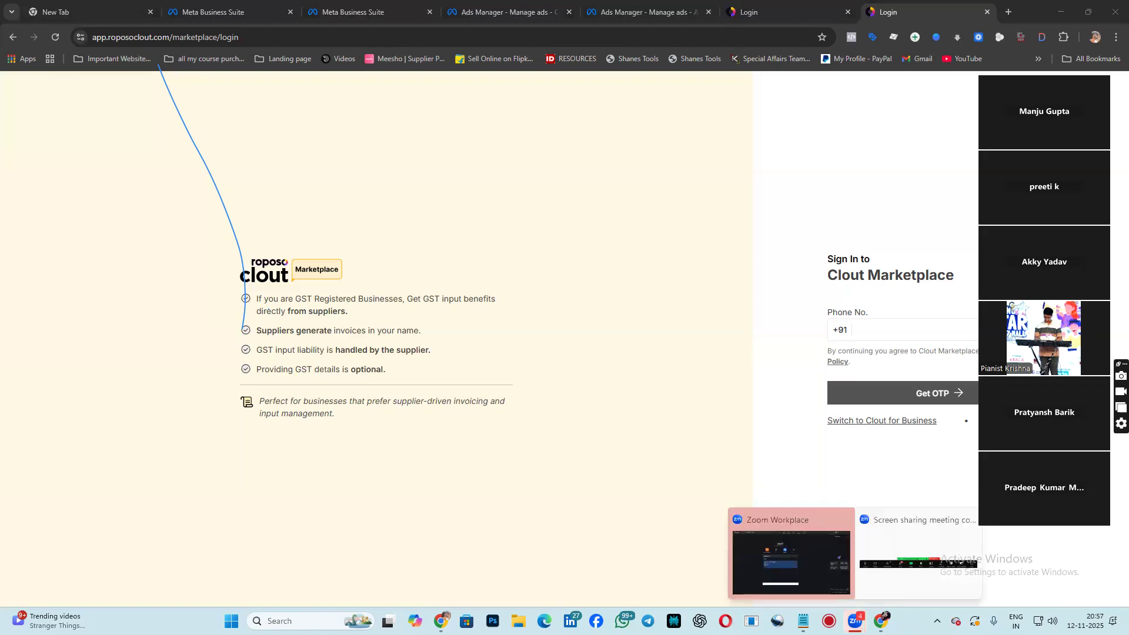